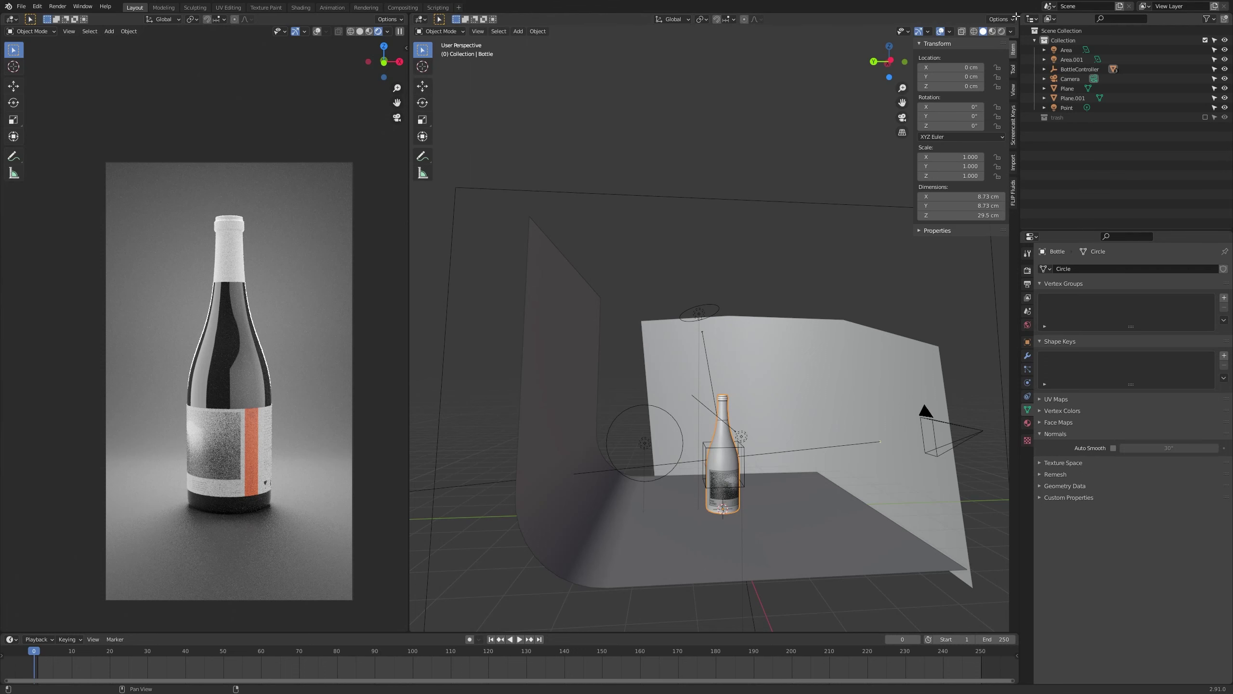
Split the right-hand 3D viewport into two stacked areas and turn the upper one into a Shader Editor showing the Bottle material
left_click_drag(1015, 15, 962, 321)
middle_click_drag(811, 471, 789, 419, "shift")
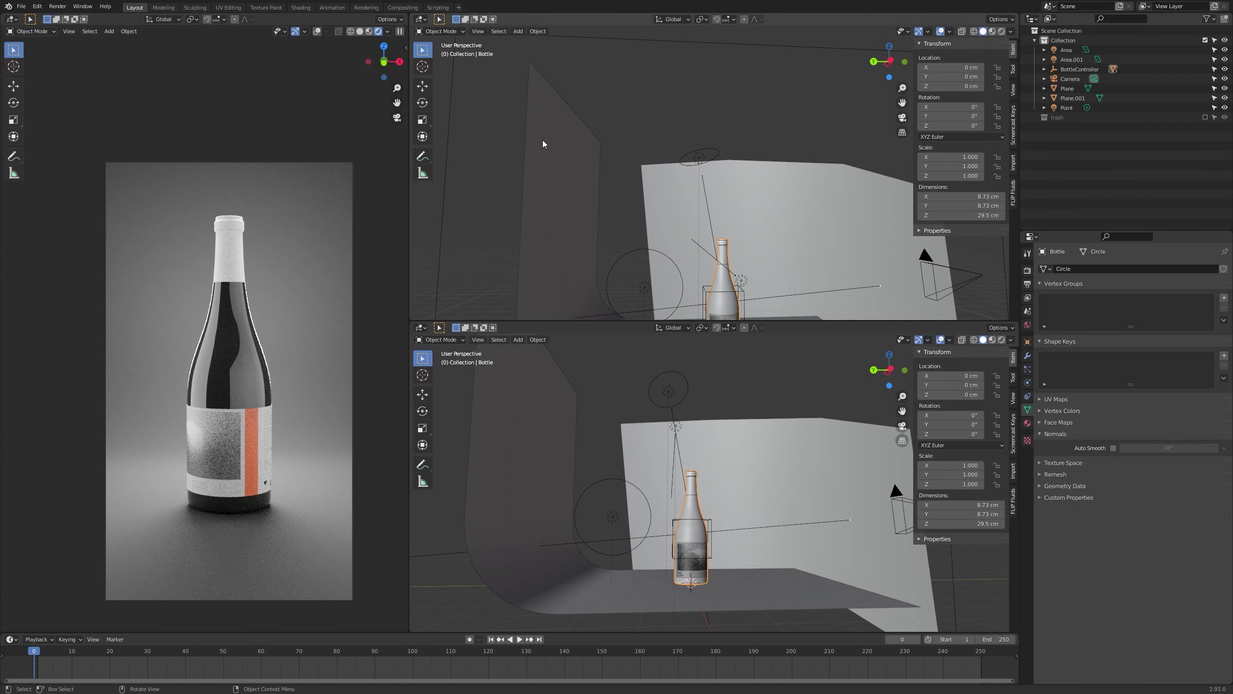
left_click(420, 20)
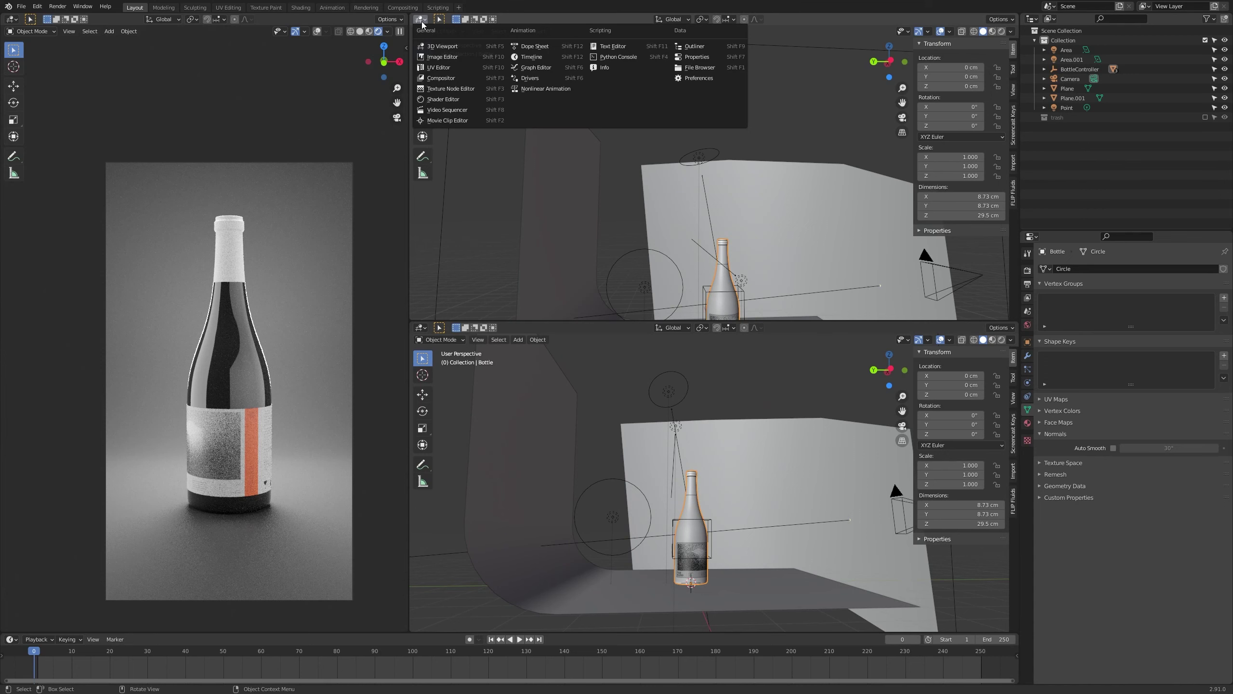
left_click(437, 100)
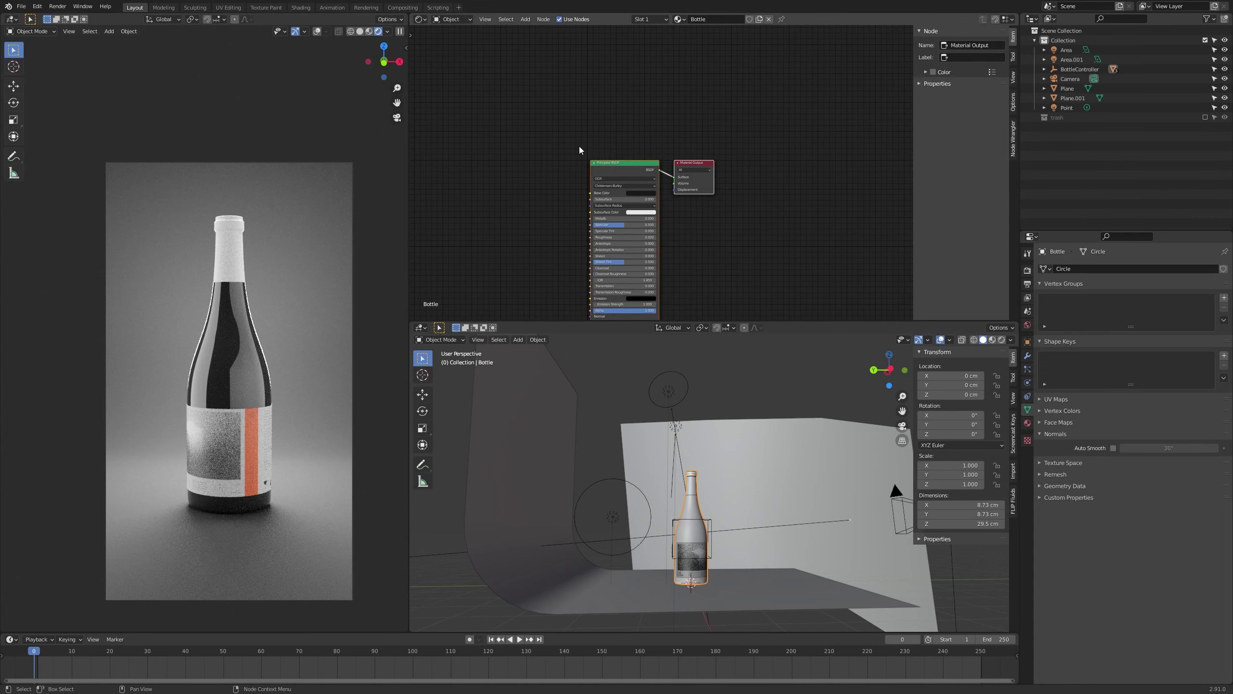
middle_click_drag(579, 147, 626, 84)
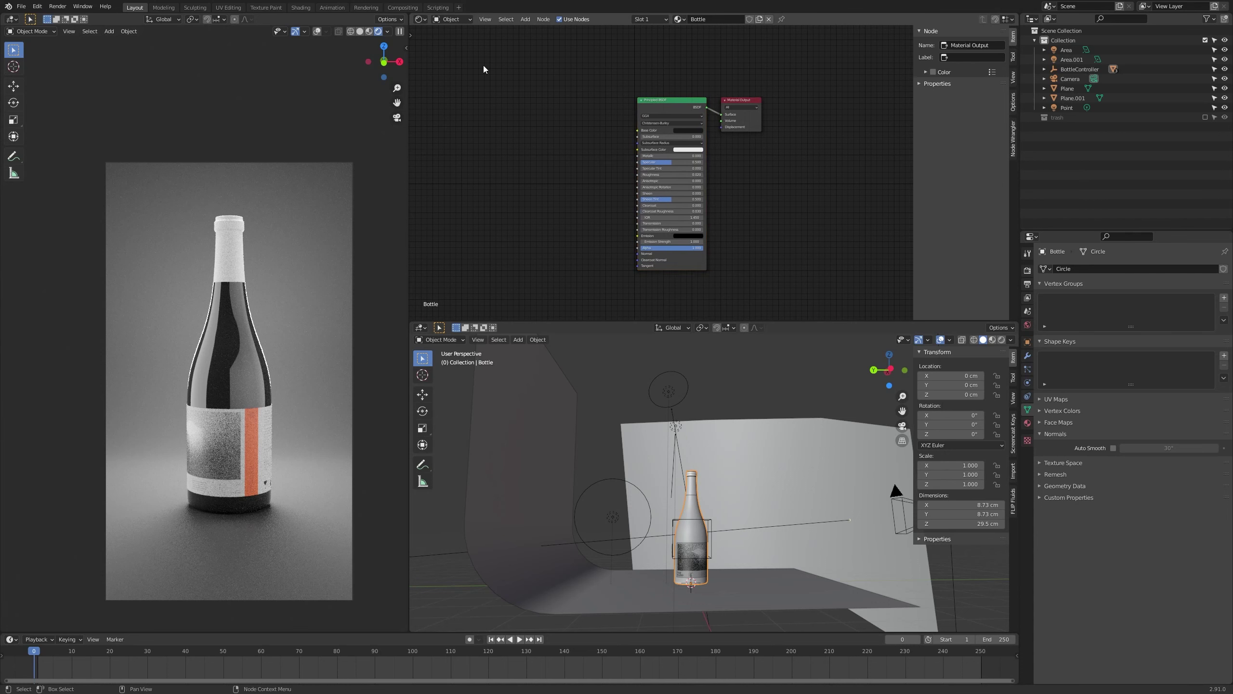
Switch the upper area back and forth between 3D Viewport and Shader Editor, ending on the Shader Editor
left_click(419, 19)
left_click(433, 45)
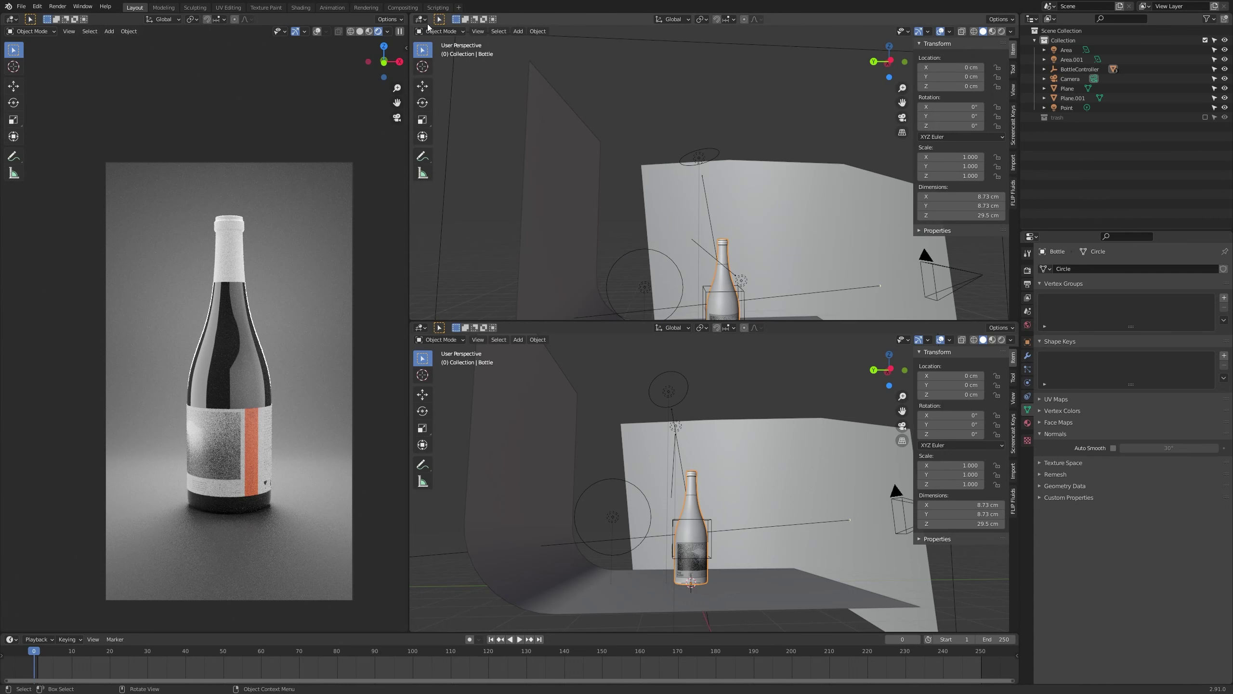
left_click(426, 19)
left_click(443, 99)
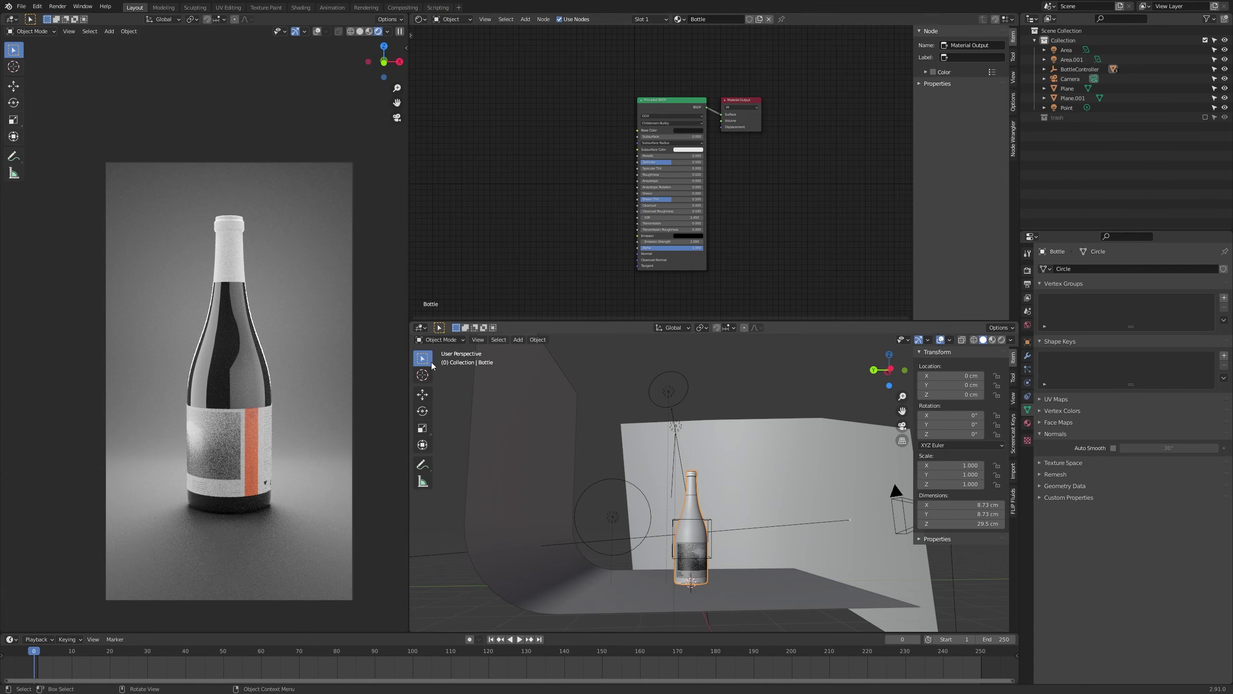
left_click(419, 19)
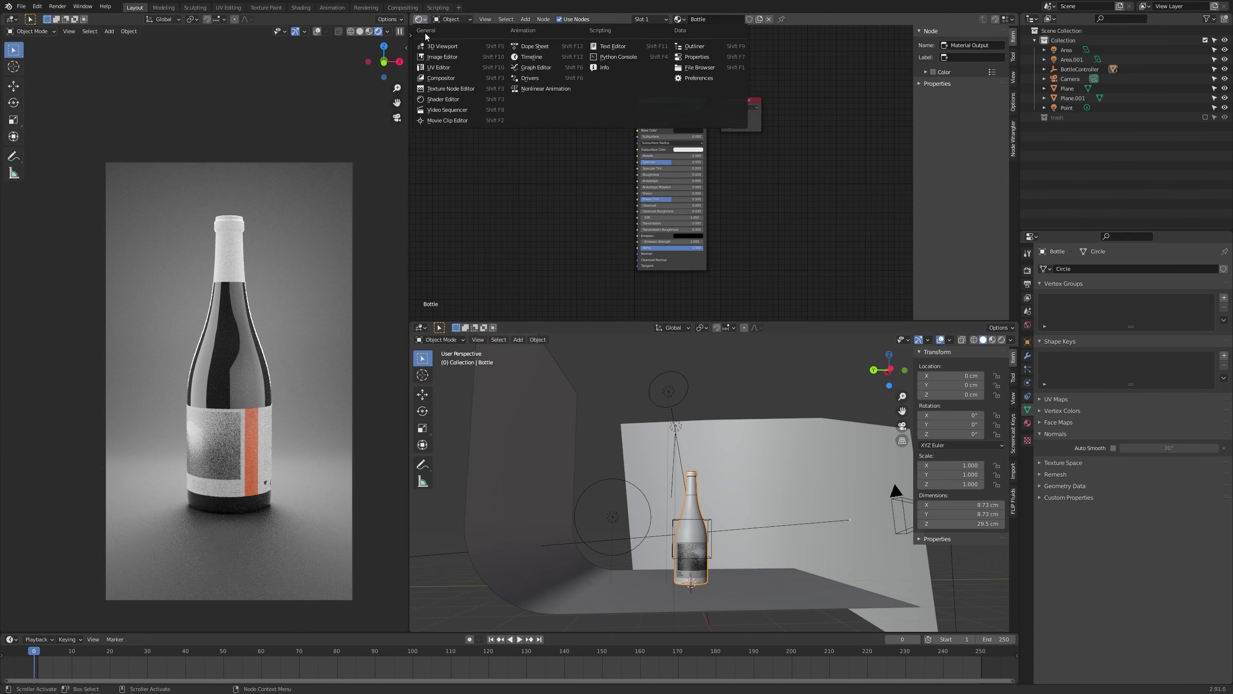
left_click(428, 49)
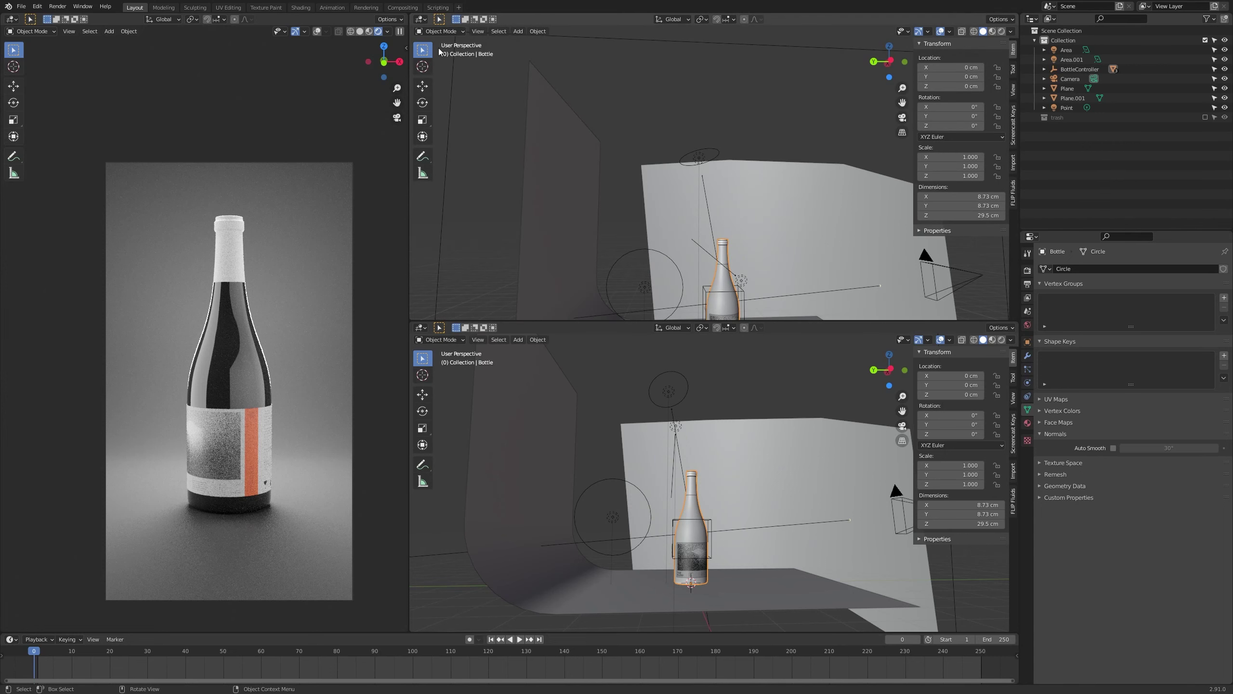
left_click(421, 19)
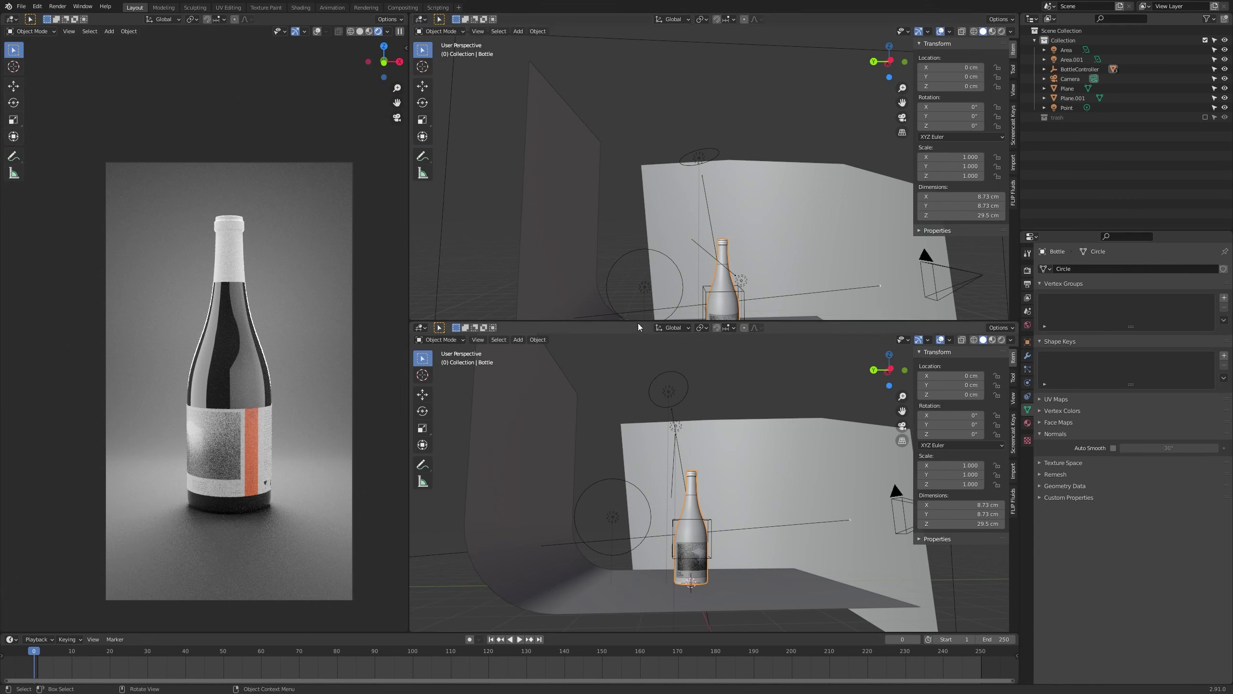
left_click(422, 20)
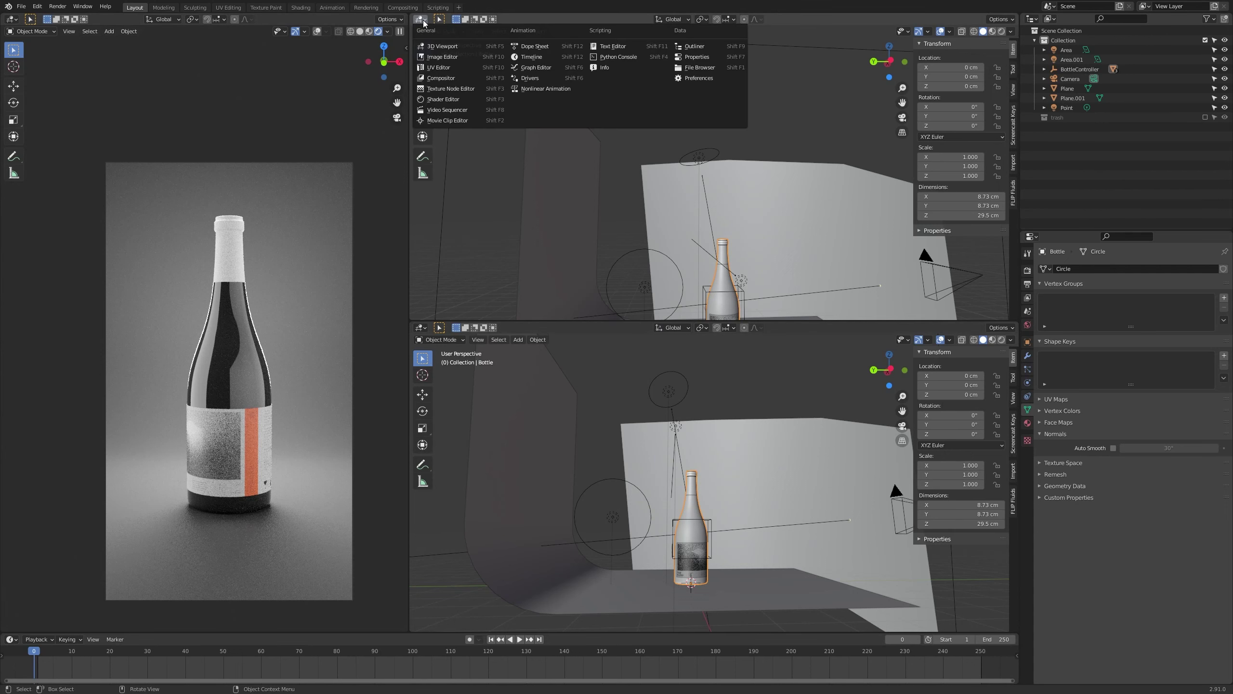
left_click(443, 100)
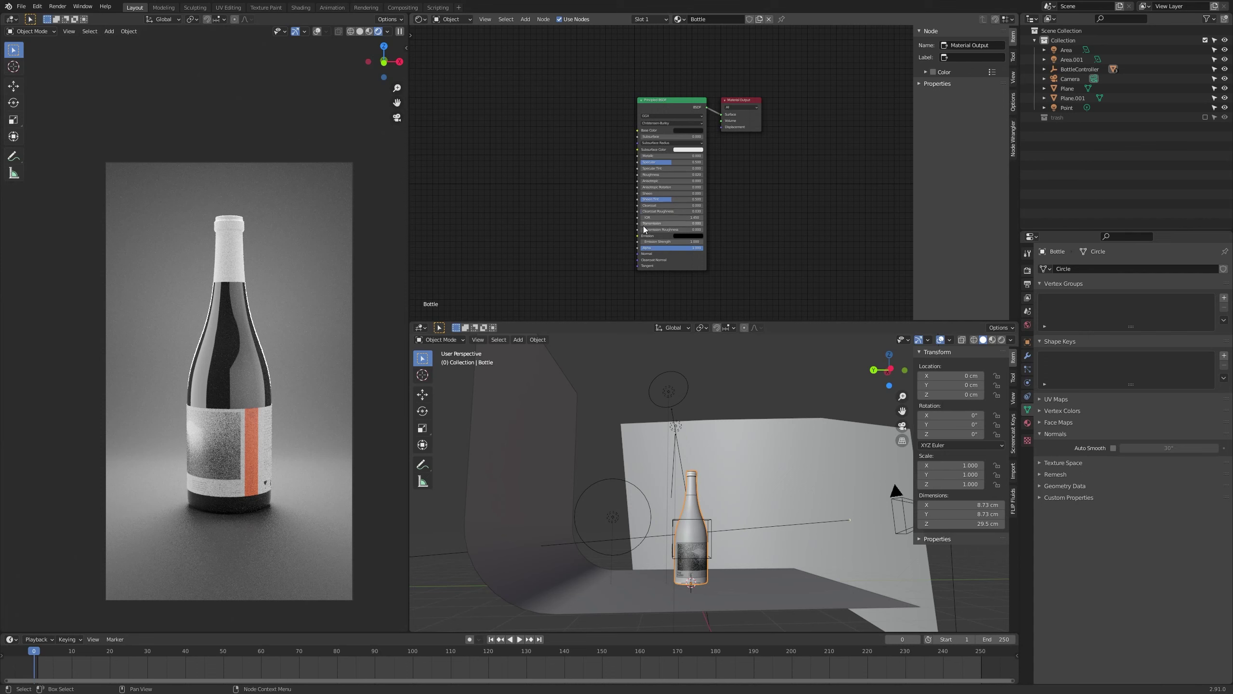
Brighten the Base Color of the Bottle material's Principled BSDF to near-white
scroll(566, 199, "up", 1)
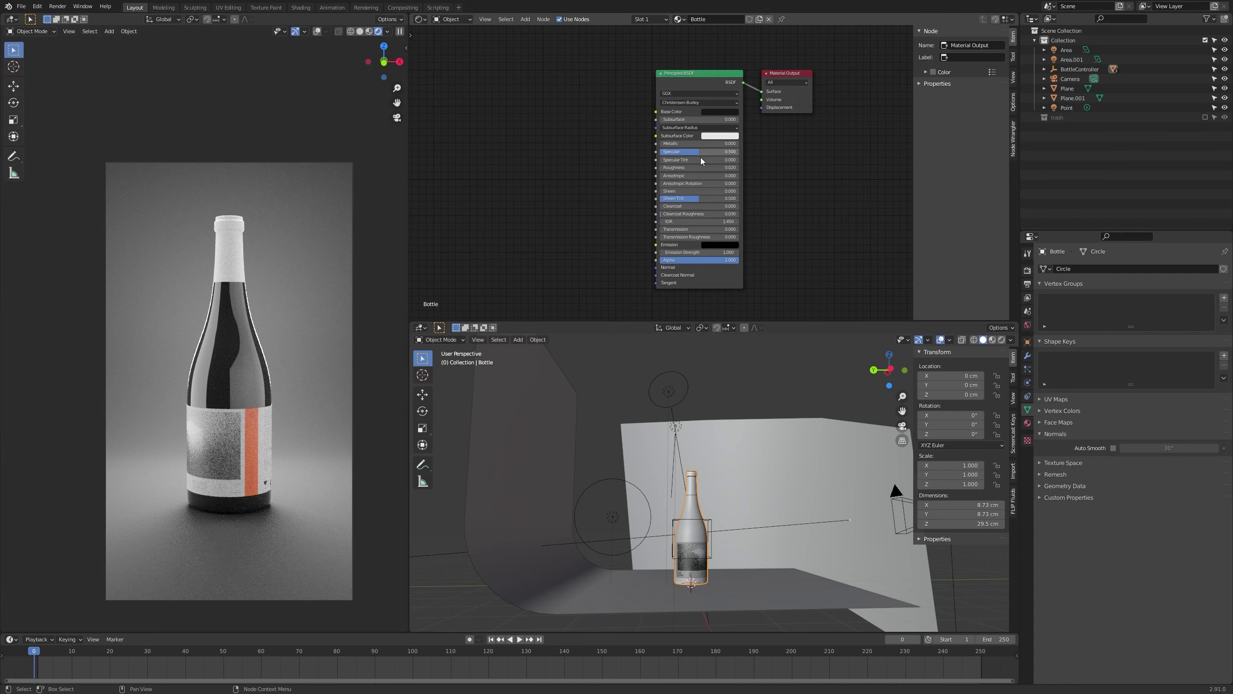
scroll(699, 158, "up", 1)
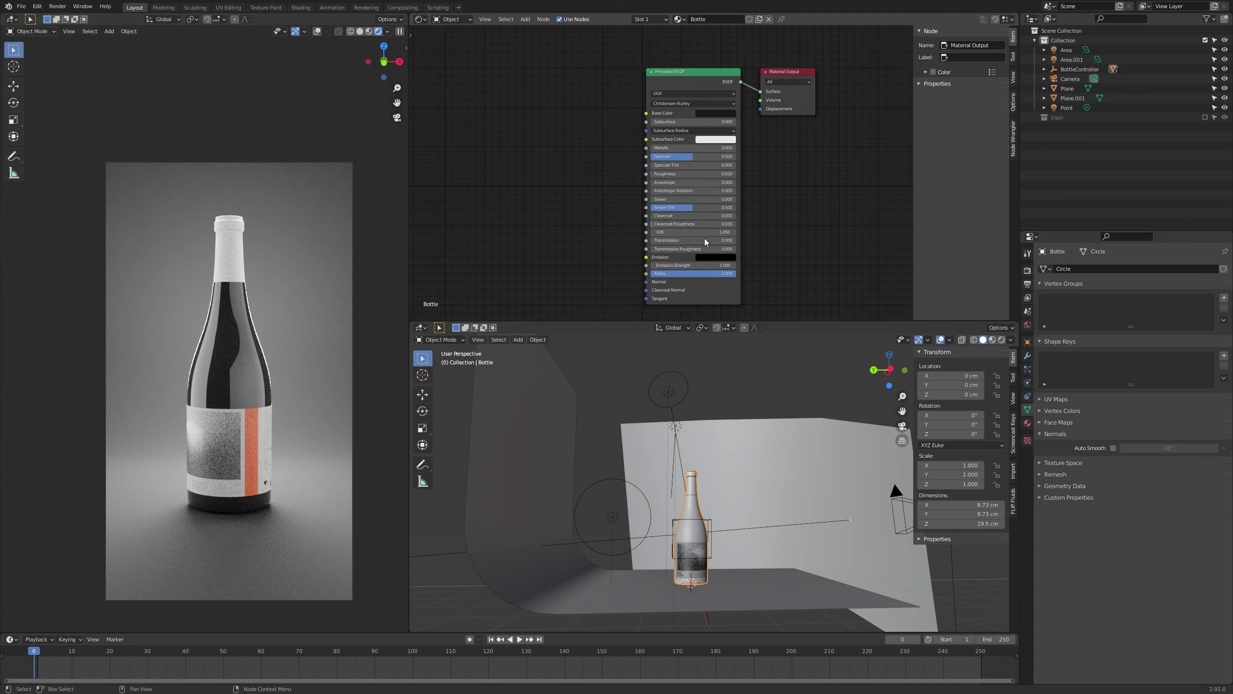
left_click(723, 113)
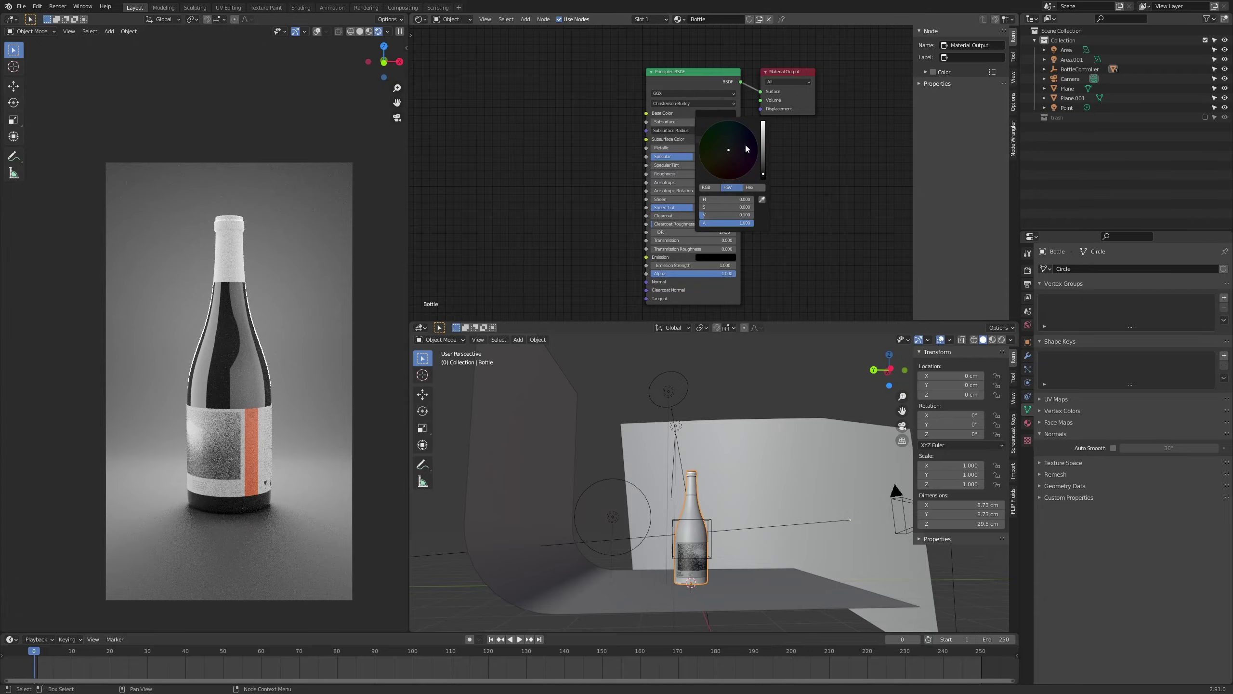
left_click_drag(763, 146, 764, 122)
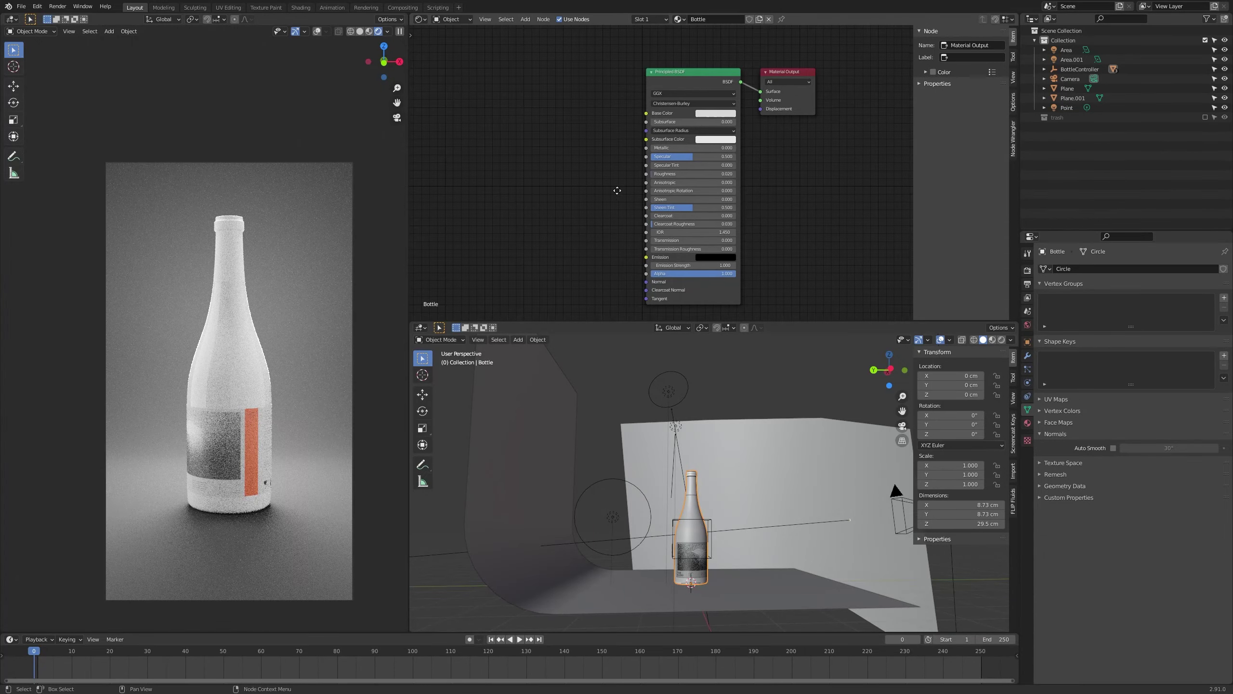
Set the Transmission of the Bottle material's Principled BSDF to 1.000
middle_click_drag(618, 190, 632, 152)
middle_click_drag(712, 145, 674, 153)
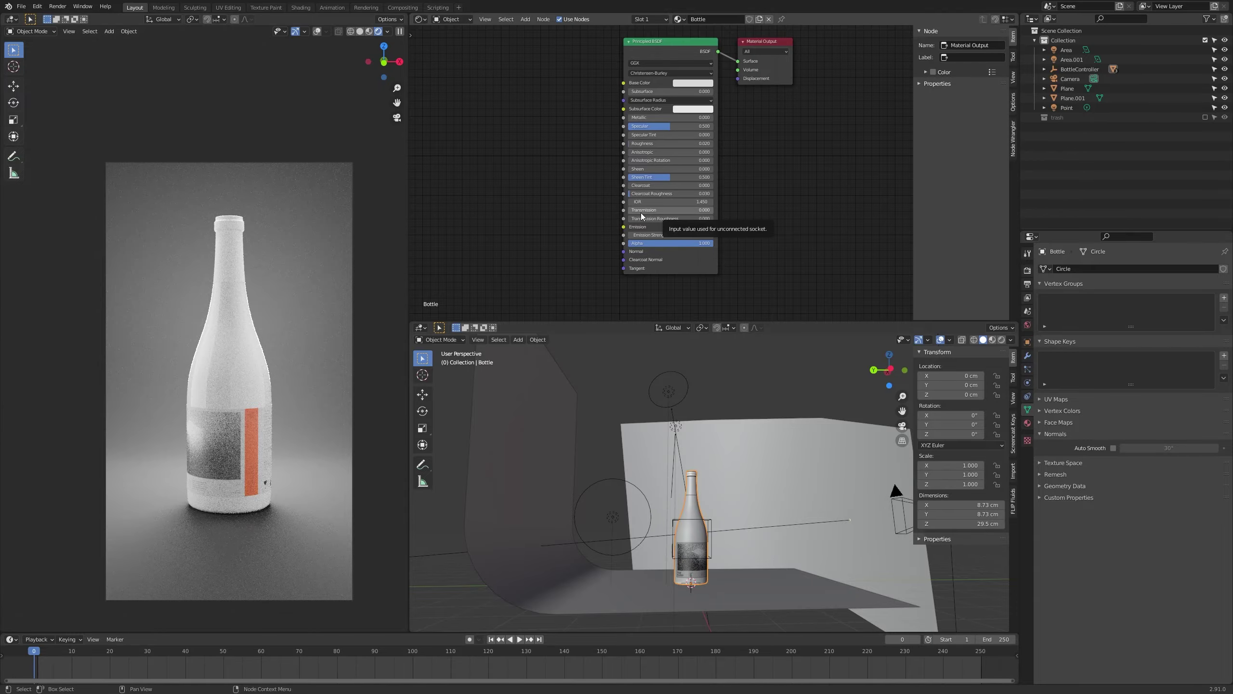
left_click_drag(642, 212, 713, 212)
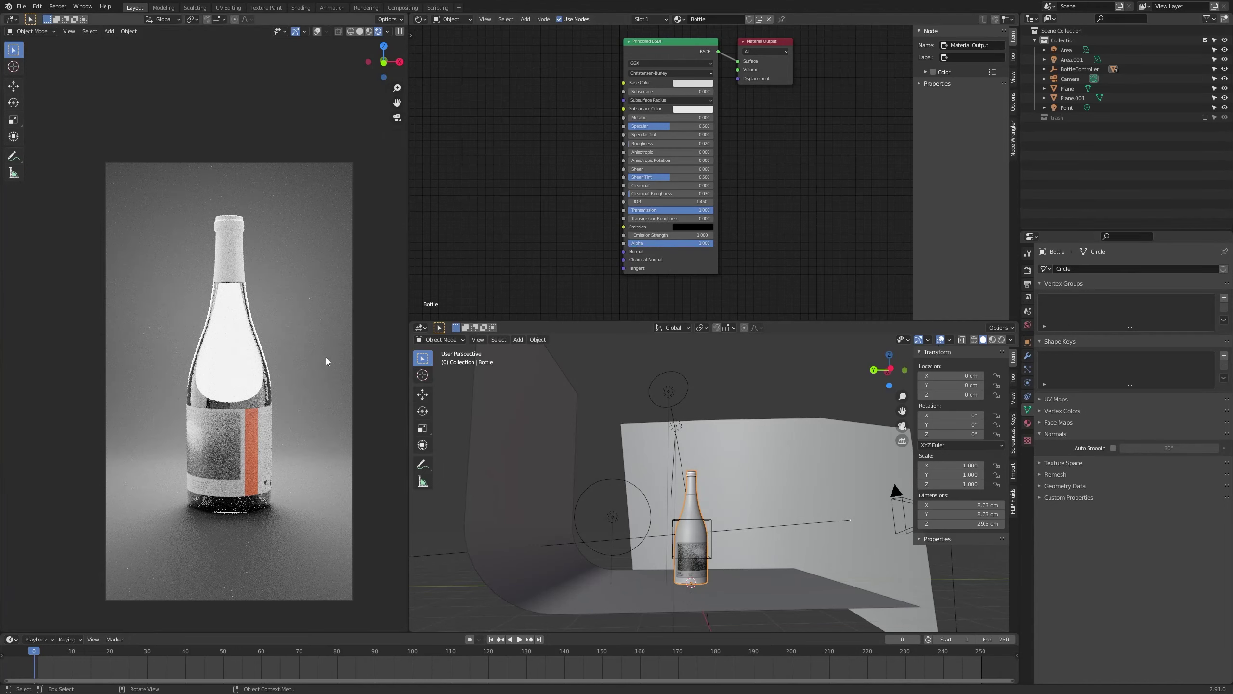
Set the Color Management look of the scene's render settings to High Contrast
left_click(1028, 271)
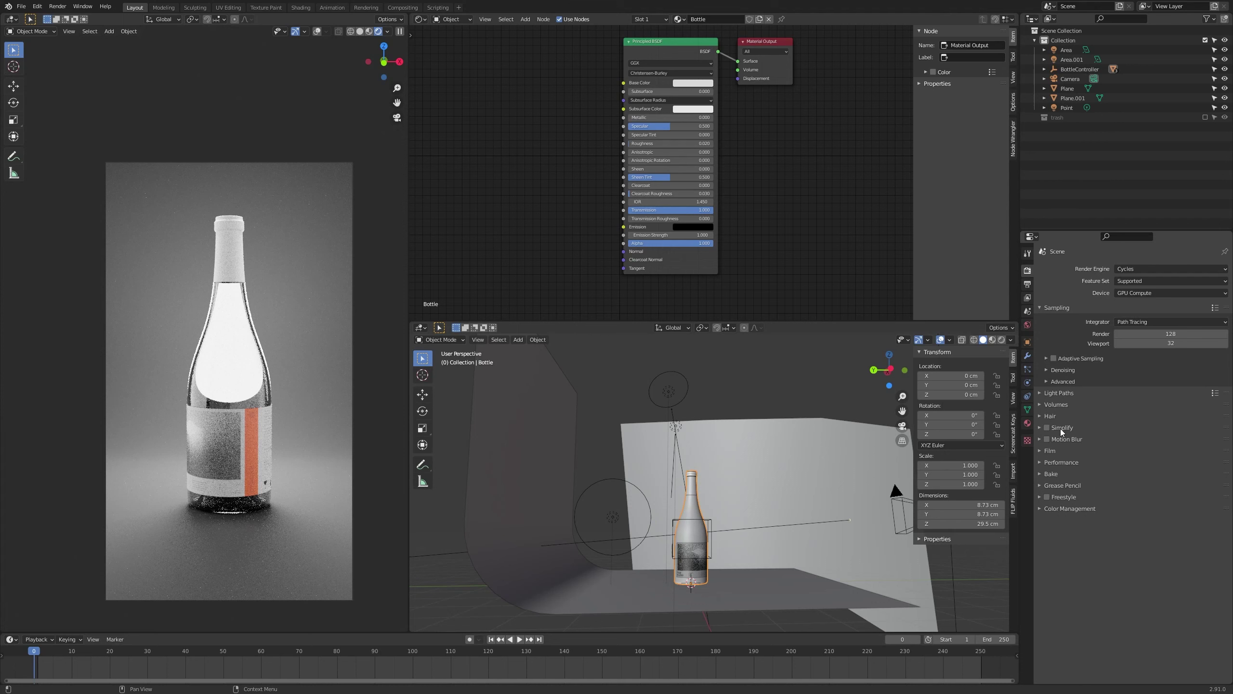
left_click(1060, 510)
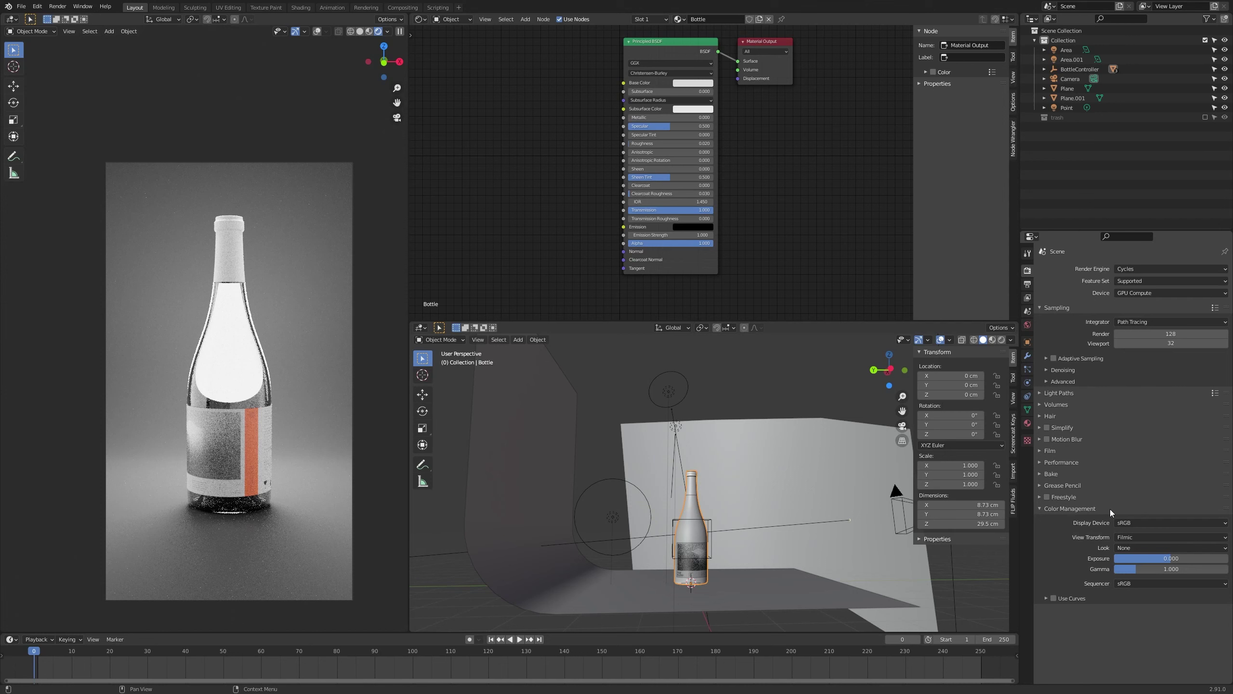
left_click(1143, 547)
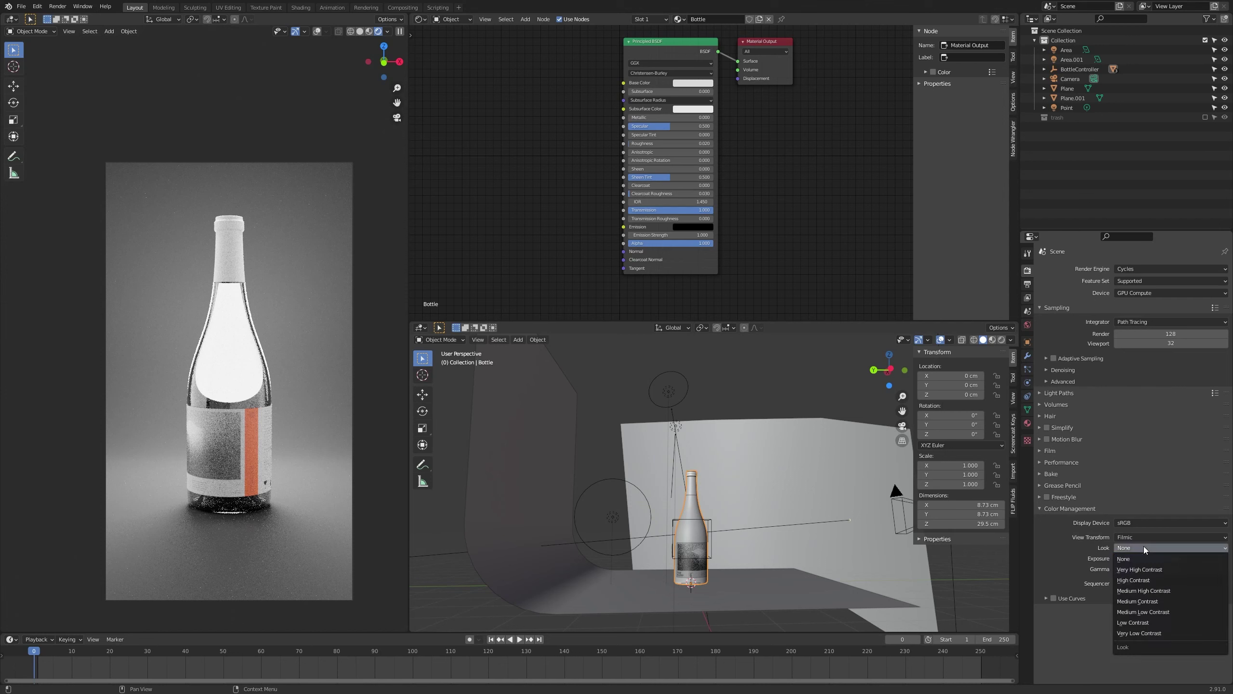
left_click(1143, 583)
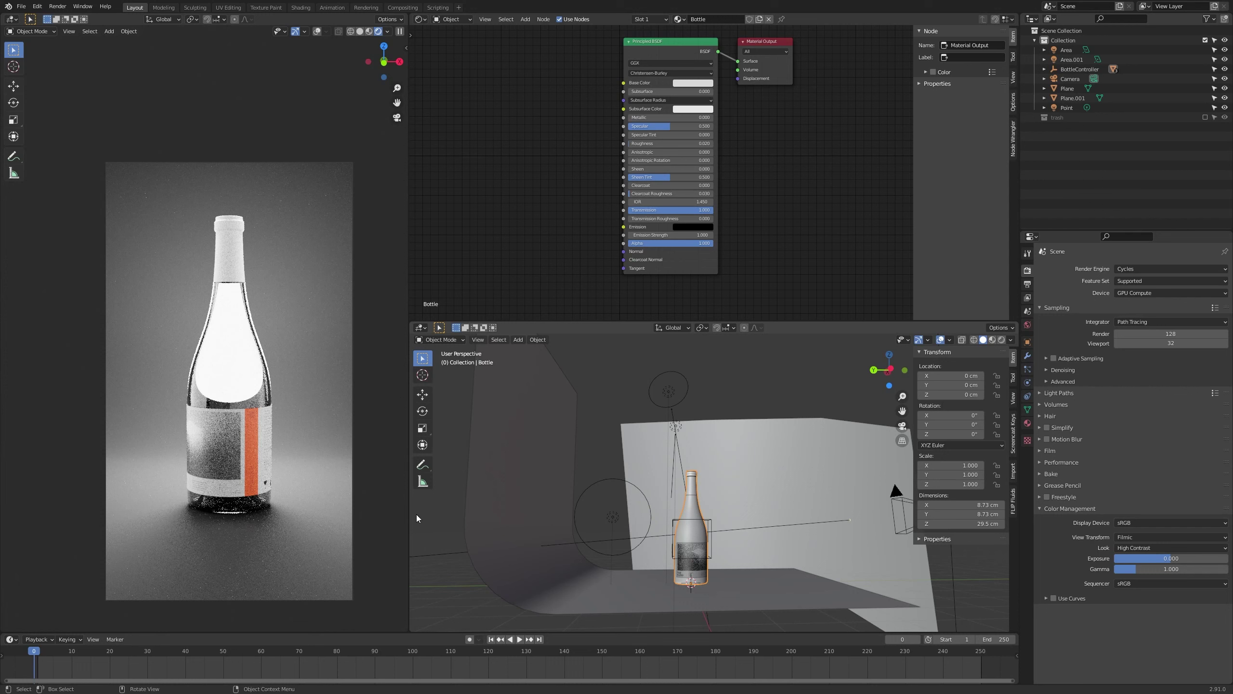
Compare the Very High Contrast and None looks in Color Management and return the look to High Contrast
left_click(1127, 547)
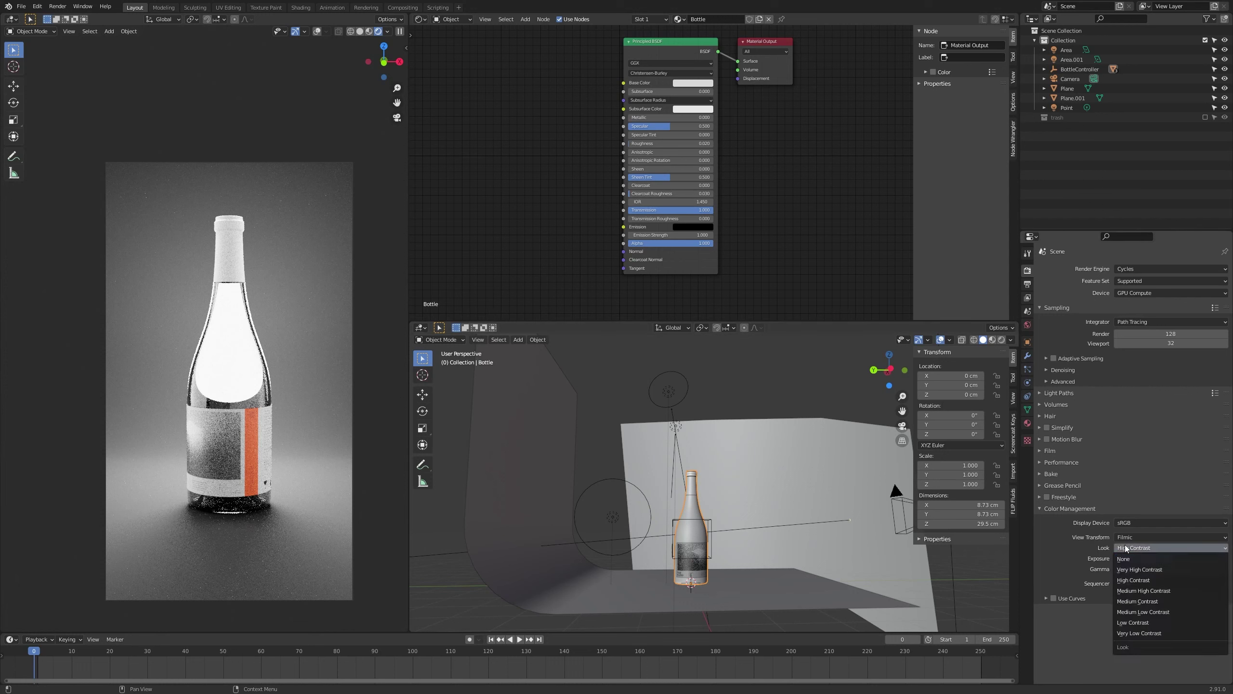
left_click(1133, 573)
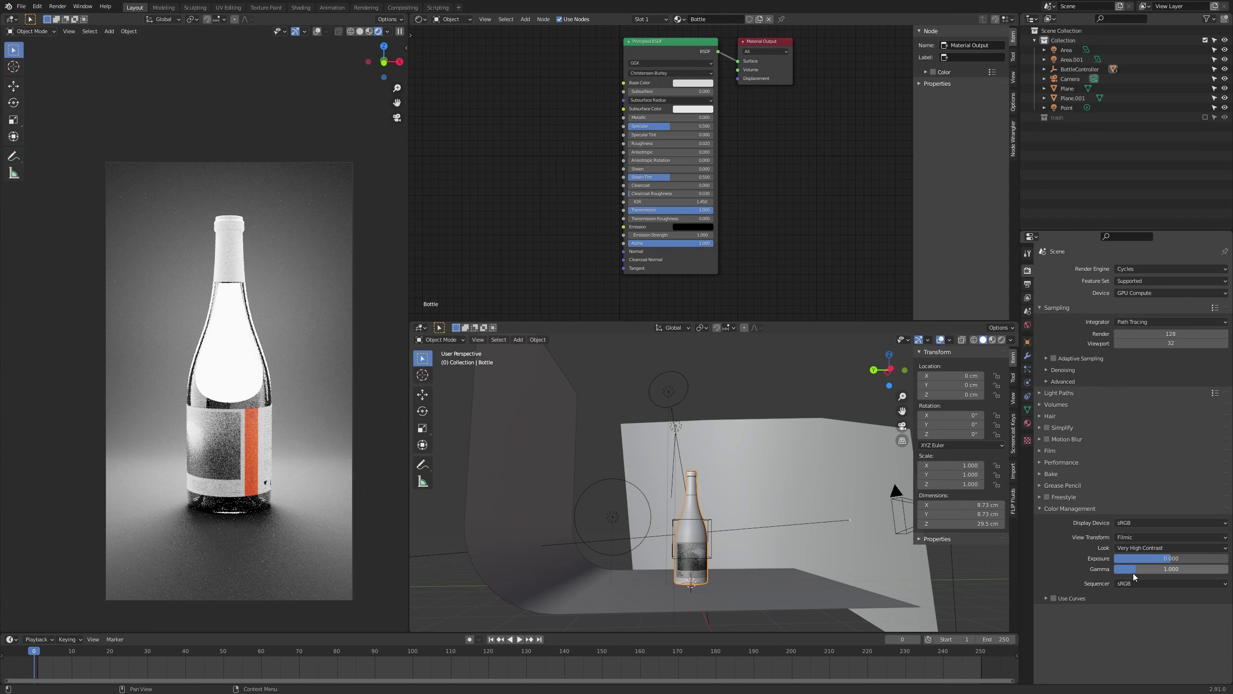
left_click(1149, 551)
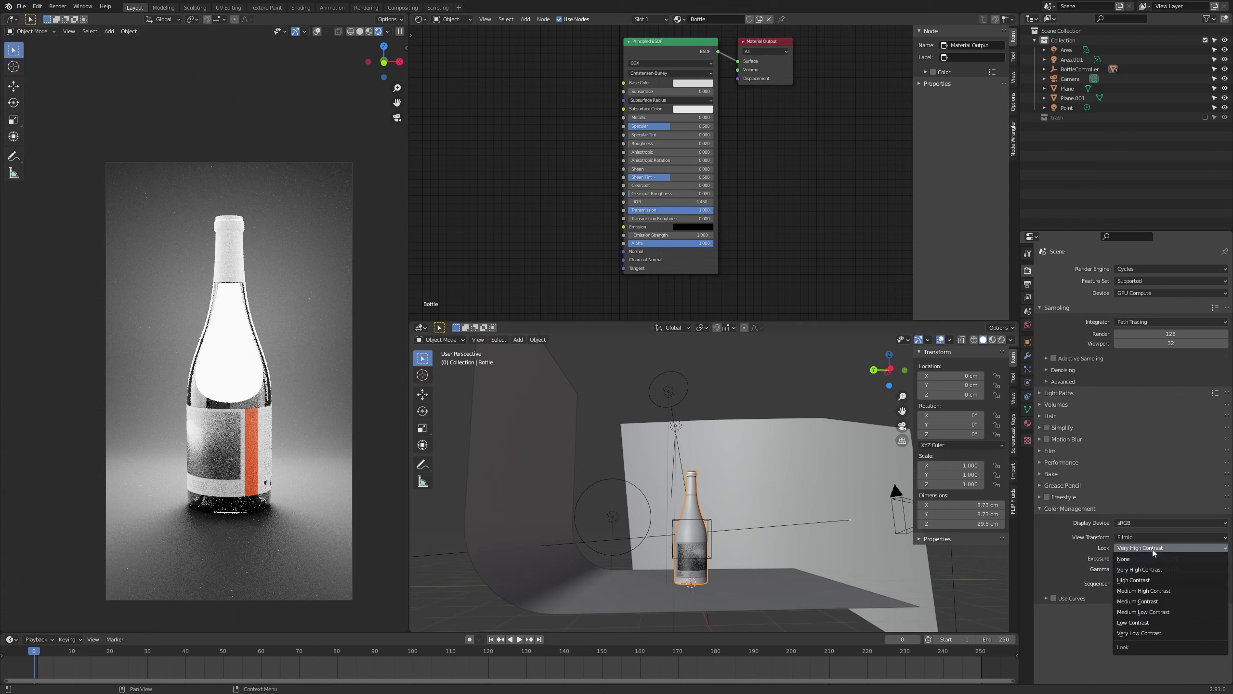
left_click(1124, 559)
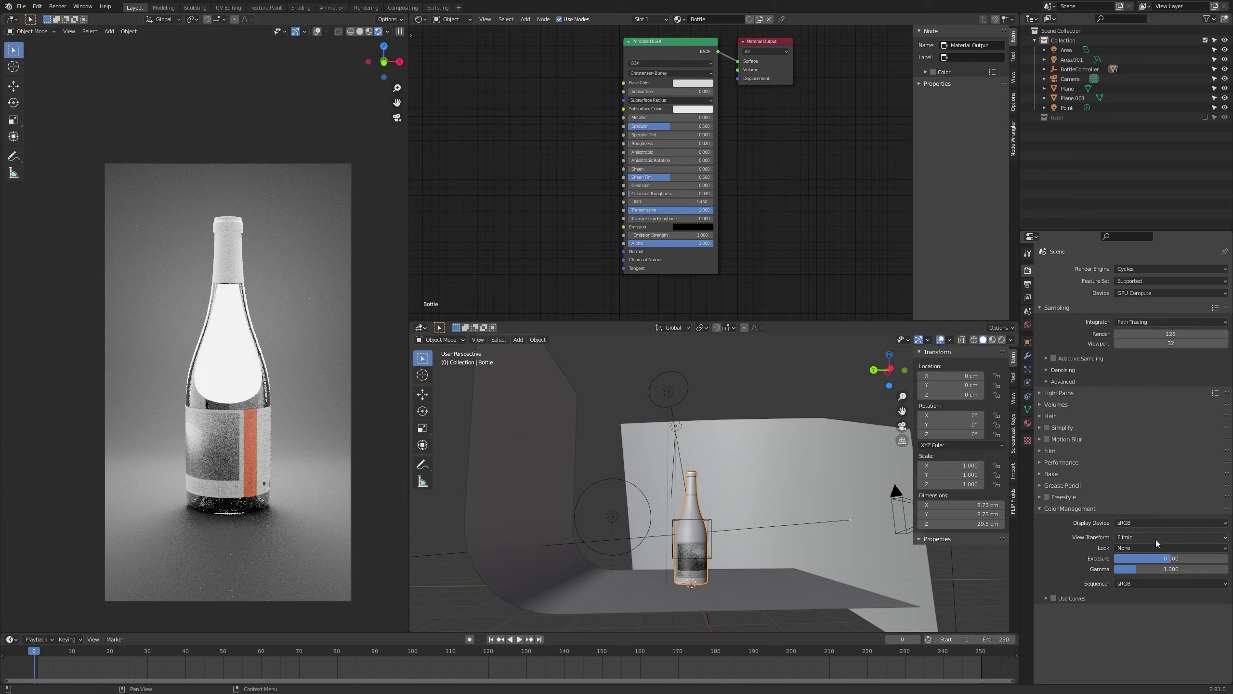
left_click(1156, 539)
left_click(1156, 534)
left_click(1151, 547)
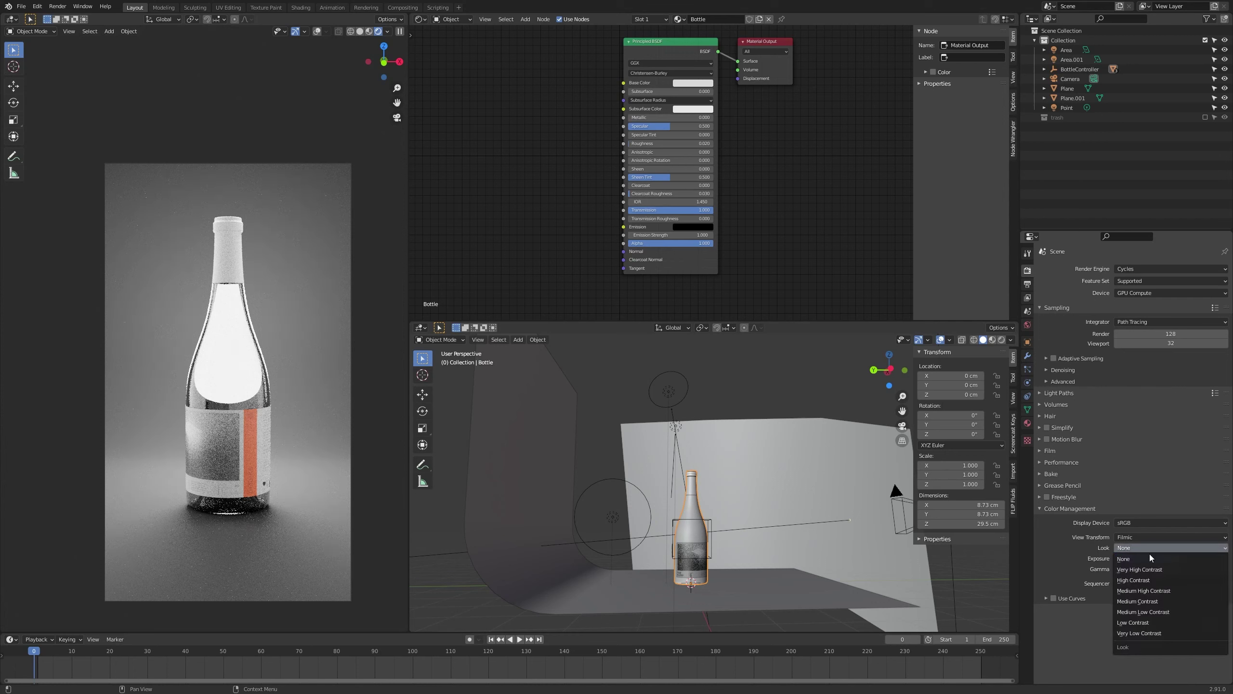
left_click(1145, 578)
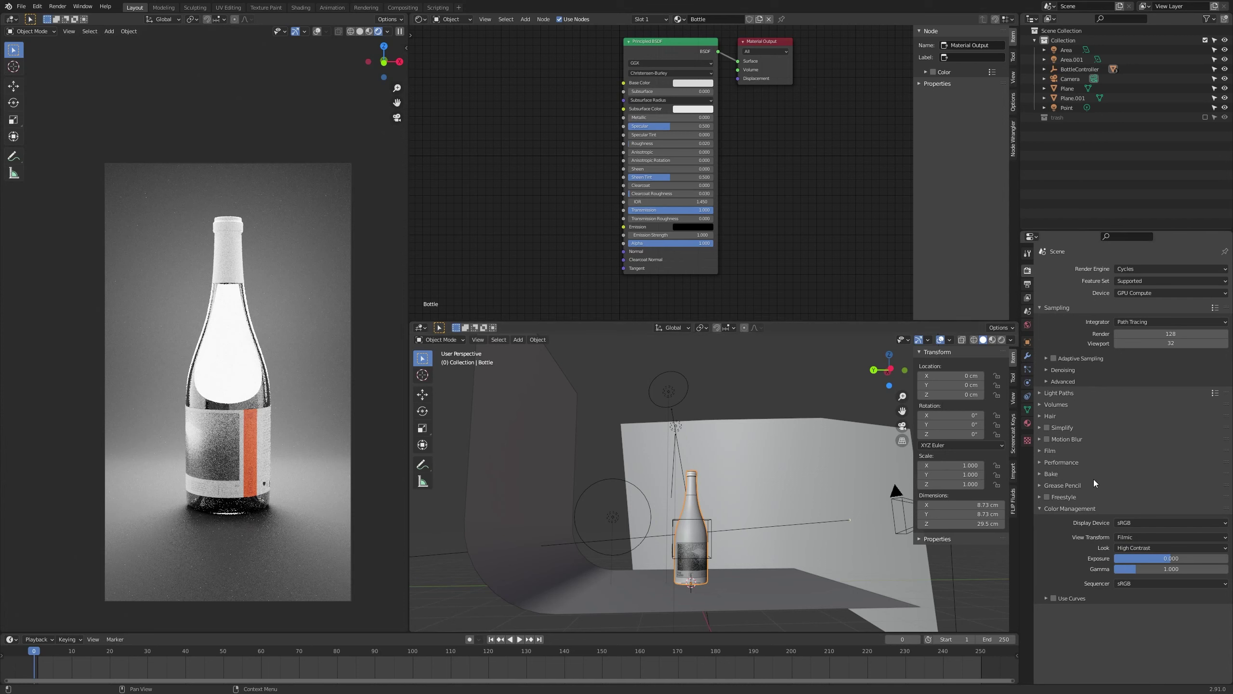
Disable reflective and refractive caustics in the Light Paths settings and re-enable both
left_click(1058, 392)
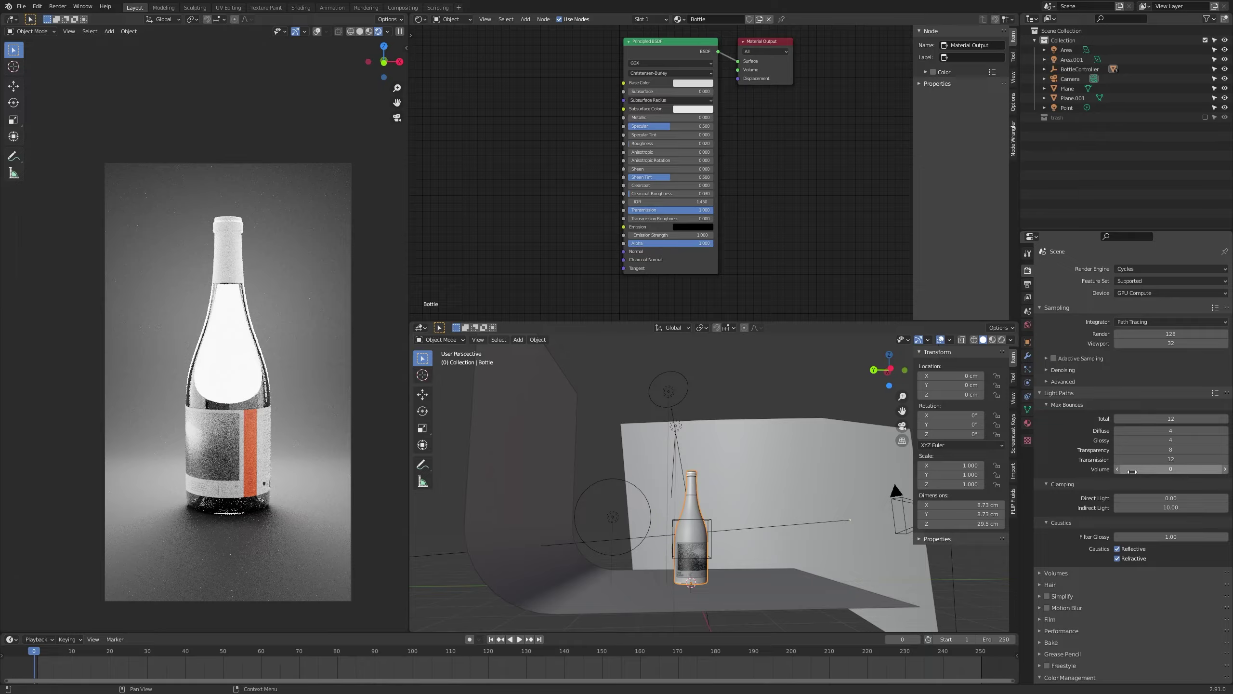
left_click(1118, 548)
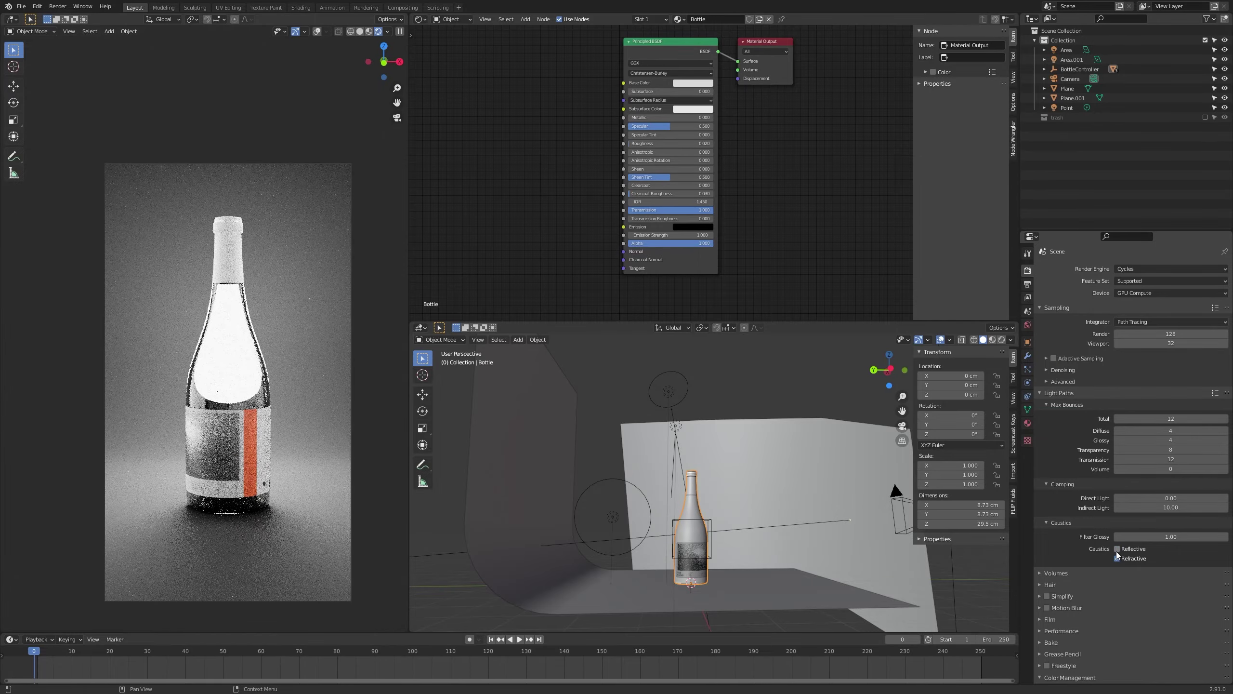
left_click(1117, 559)
left_click(1116, 558)
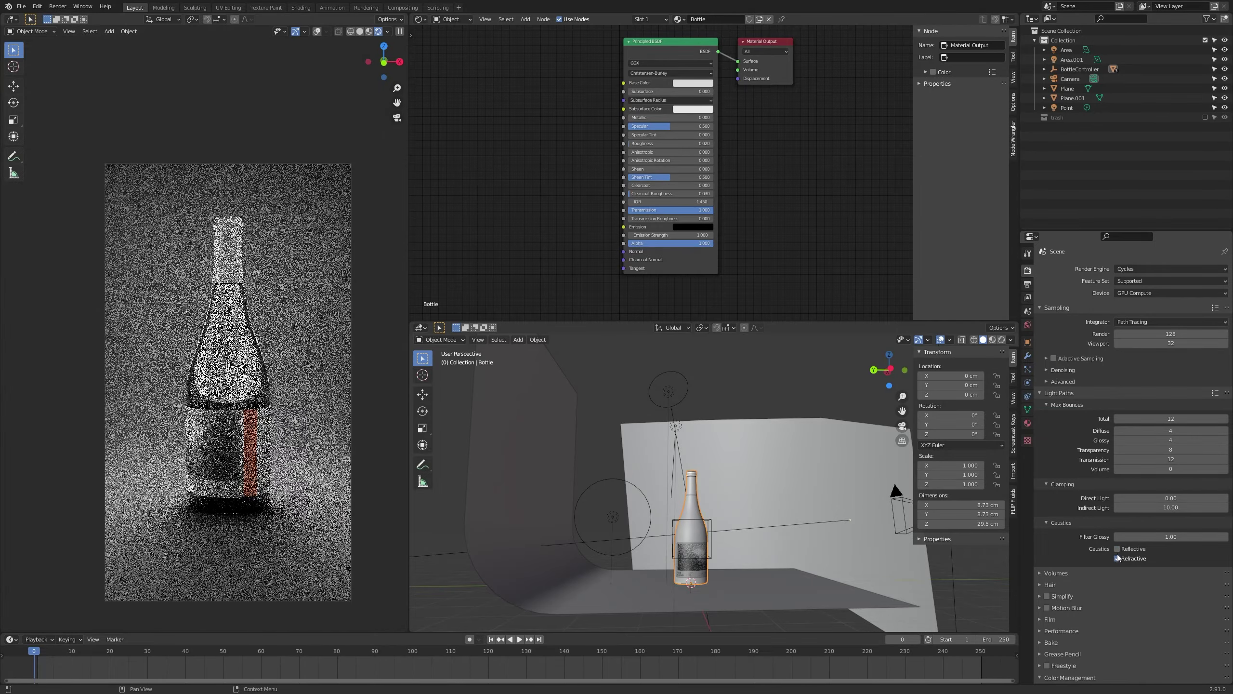
left_click(1119, 549)
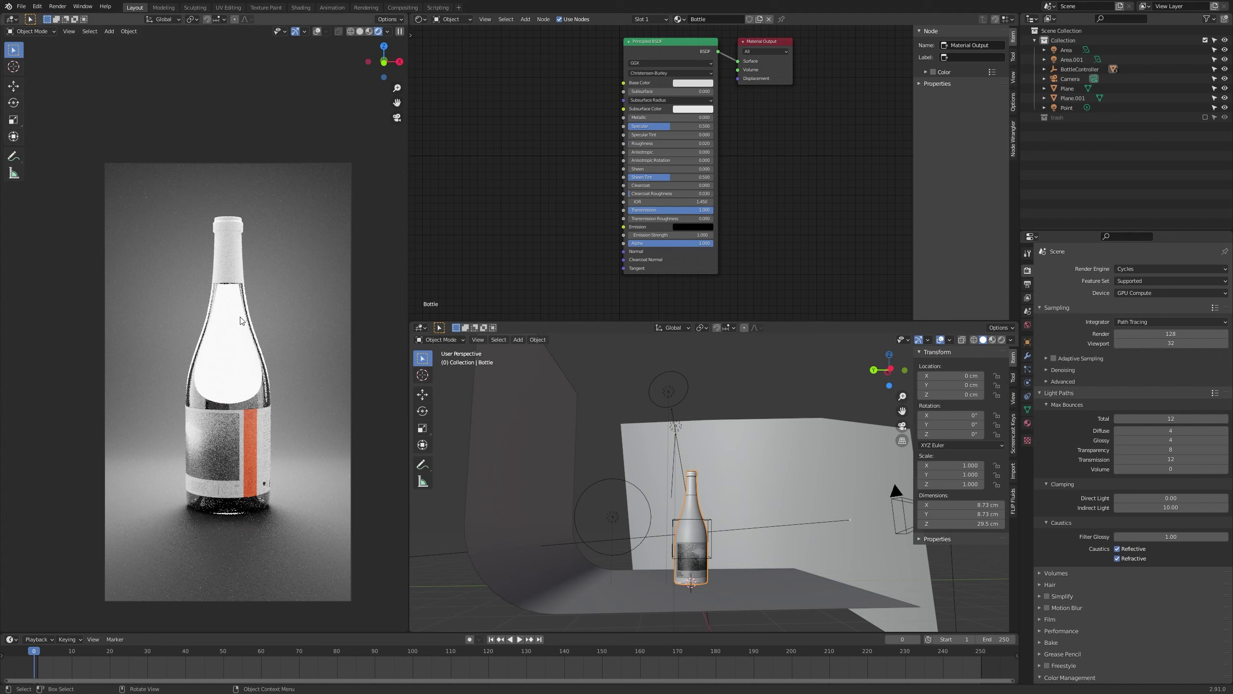
Try moving the point light behind the bottle about -18.6 cm along the global X axis
left_click(617, 519)
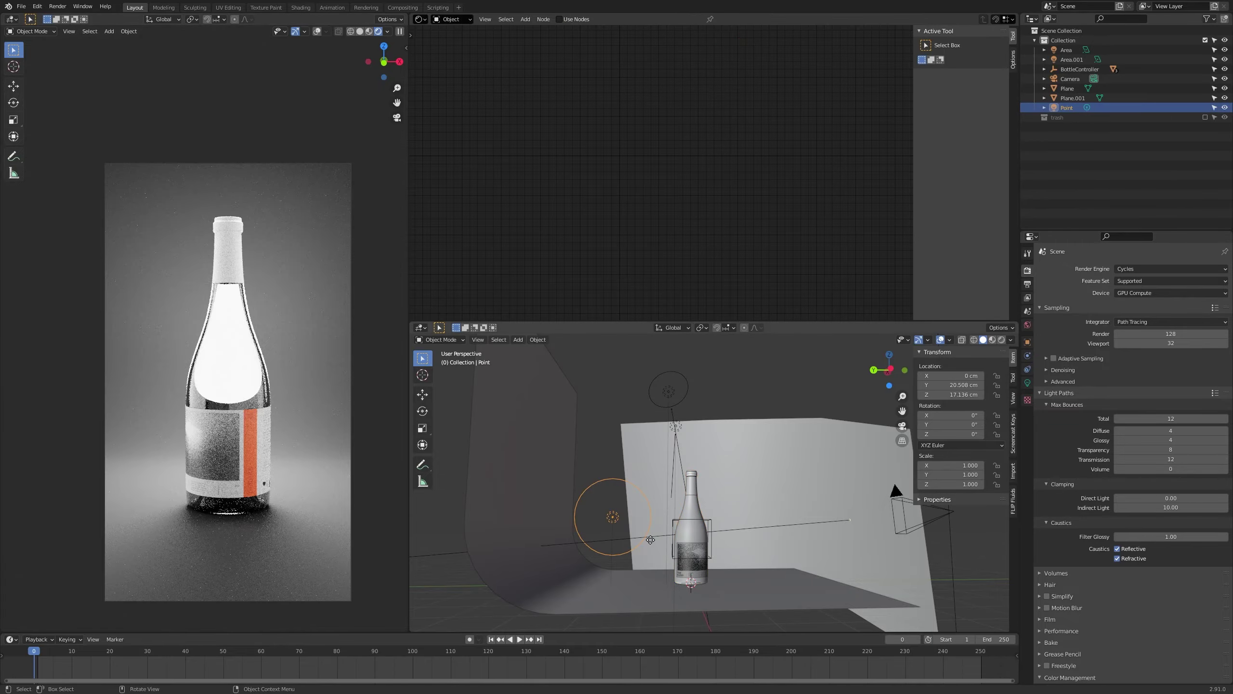
key("g")
key("x")
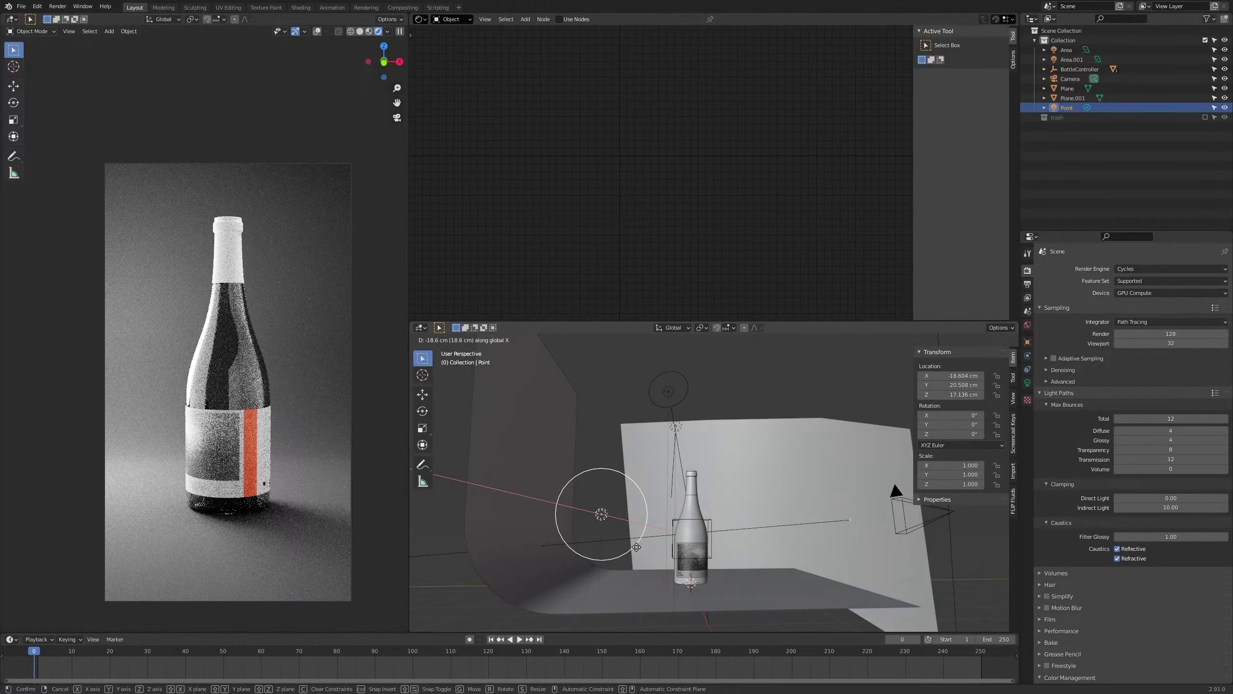
key("Escape")
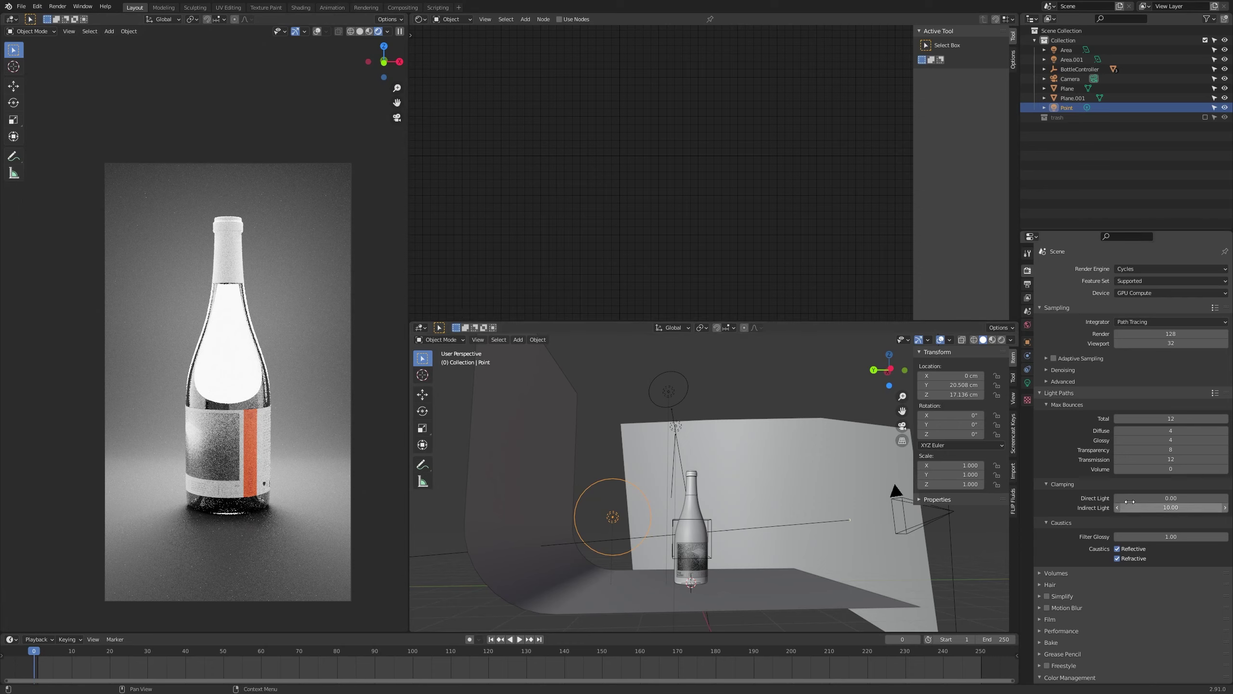
Compare the render with the point light's Multiple Importance disabled and enabled, leaving the option enabled
left_click(1028, 383)
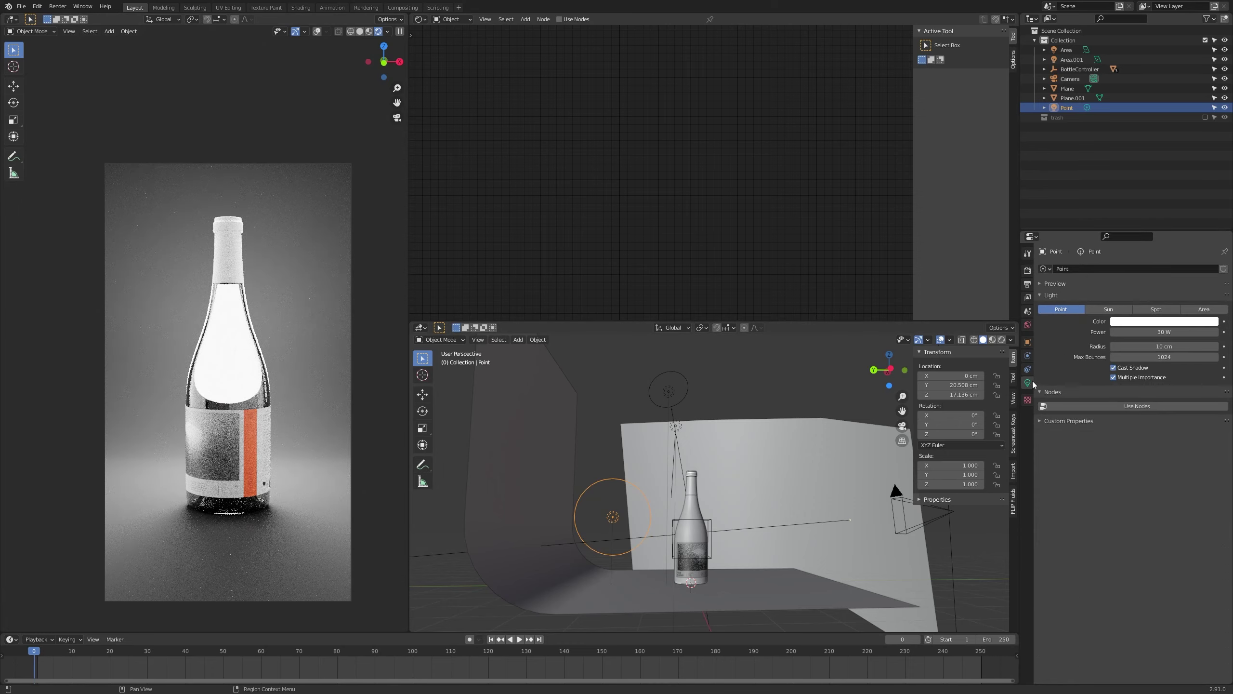
left_click(1114, 377)
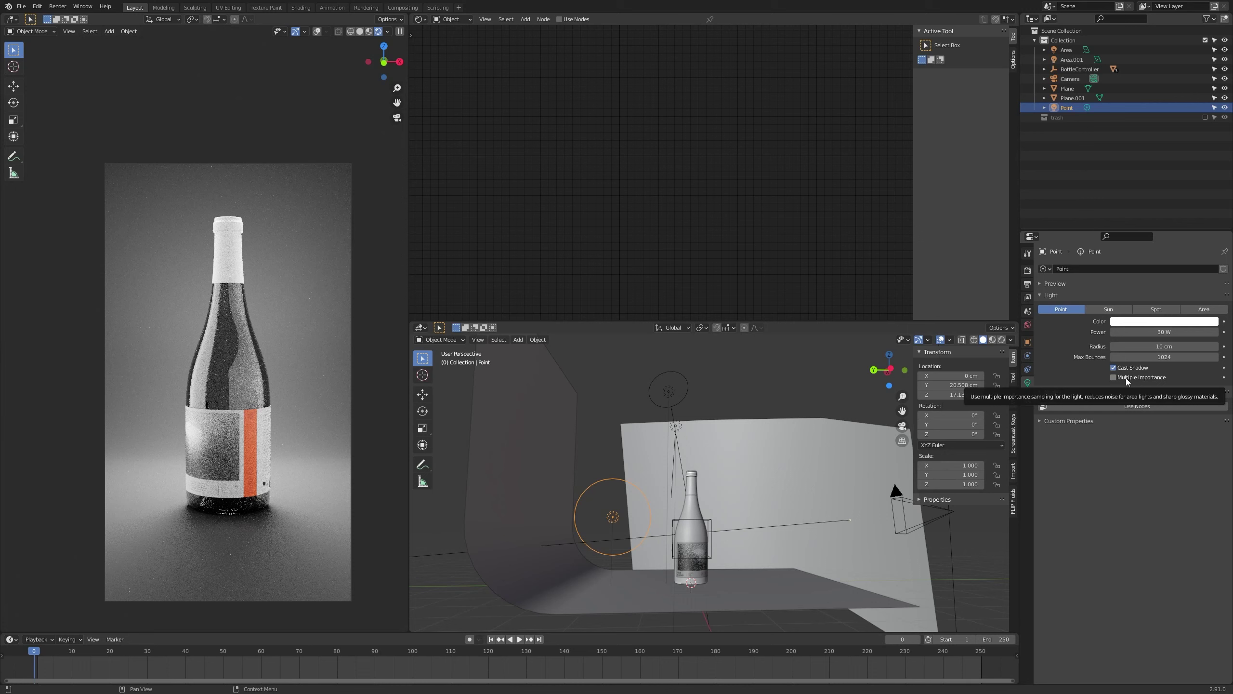
left_click(1126, 378)
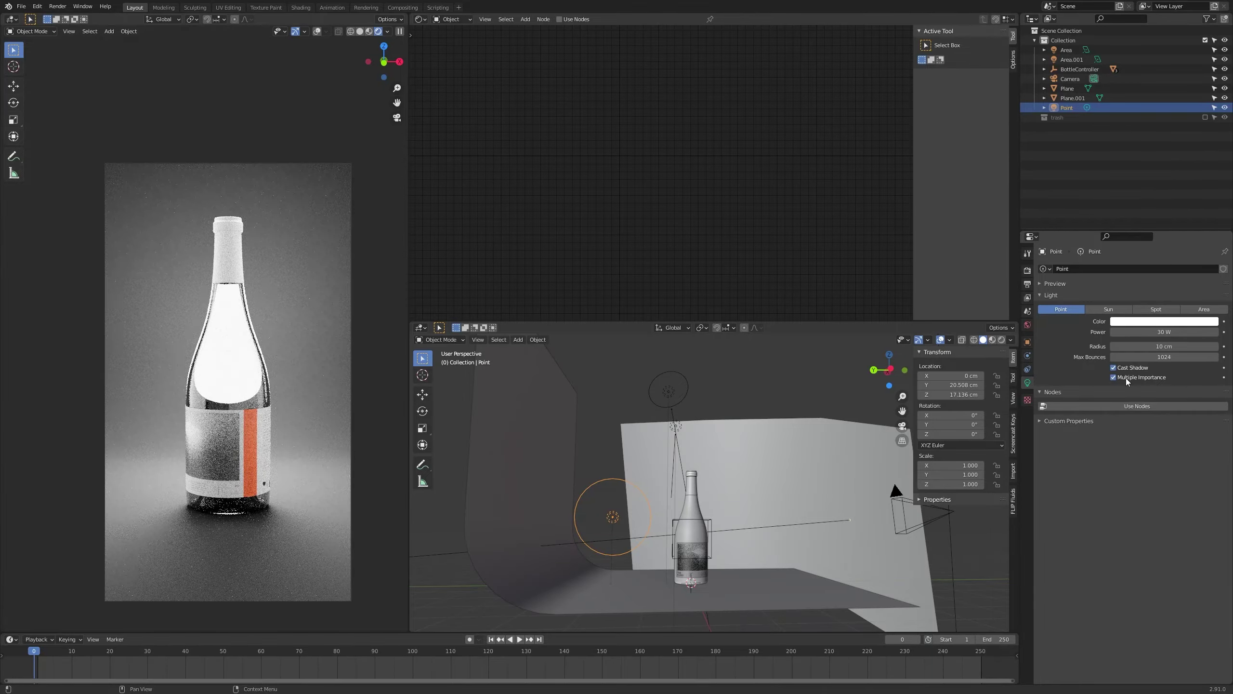
left_click(1126, 379)
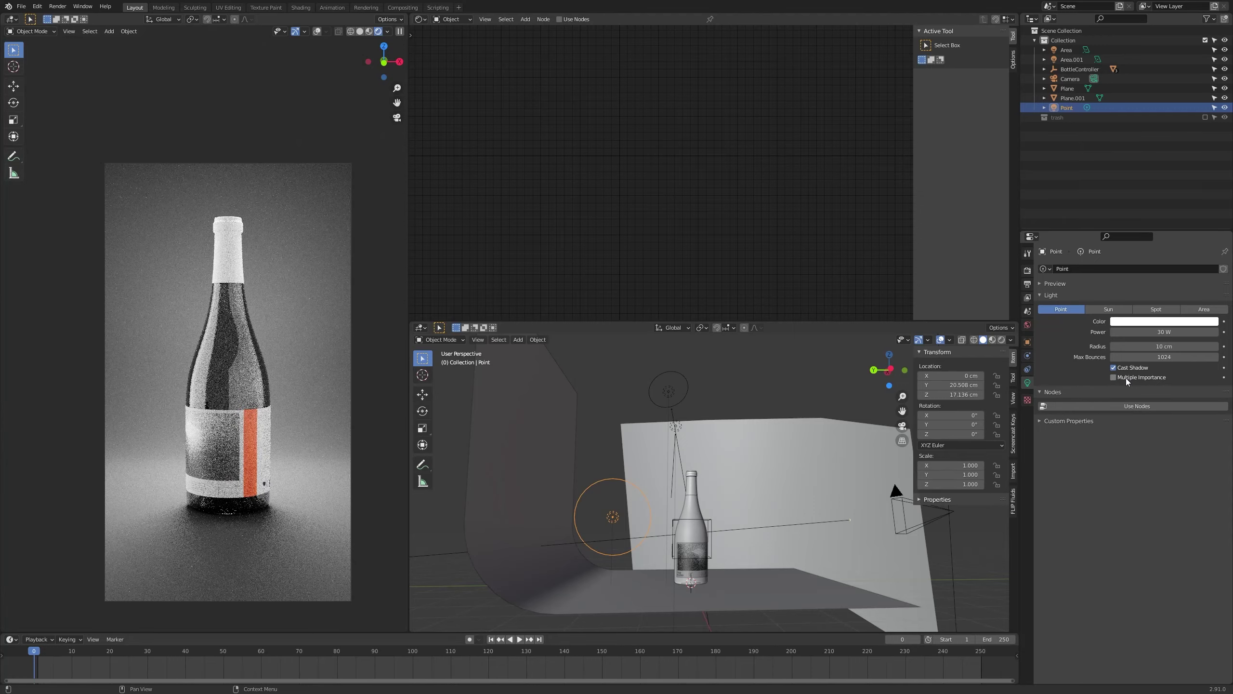
left_click(1127, 379)
left_click(1126, 378)
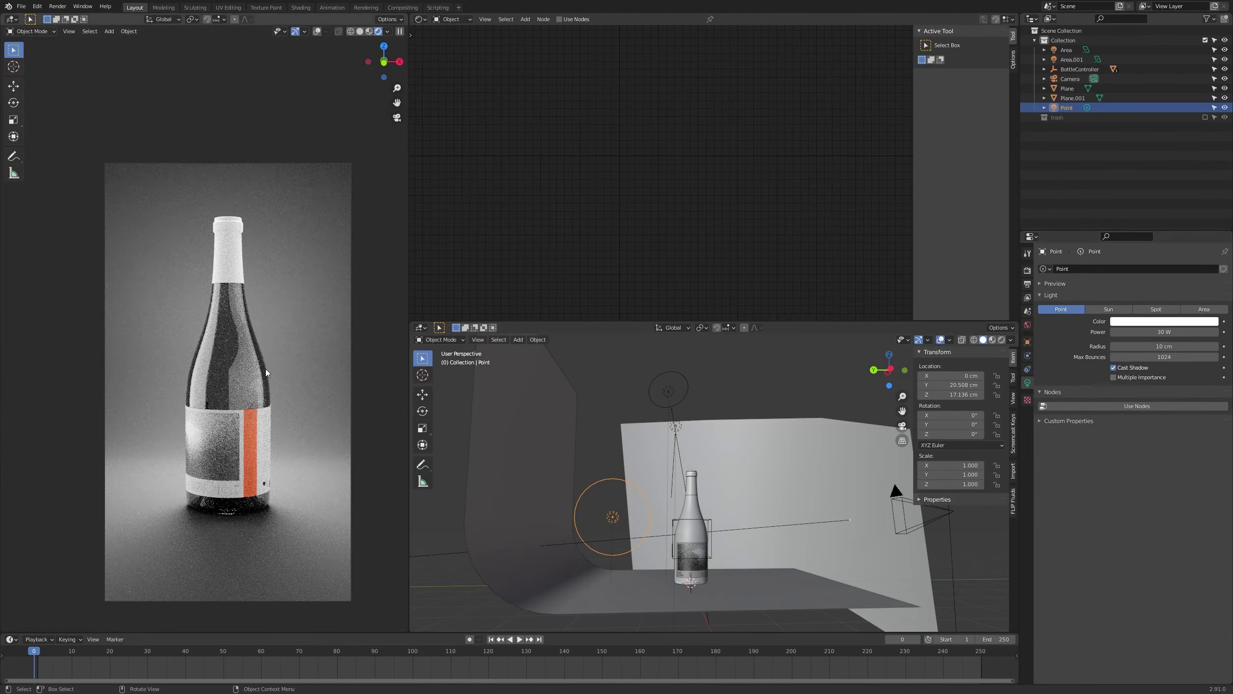
left_click(1112, 377)
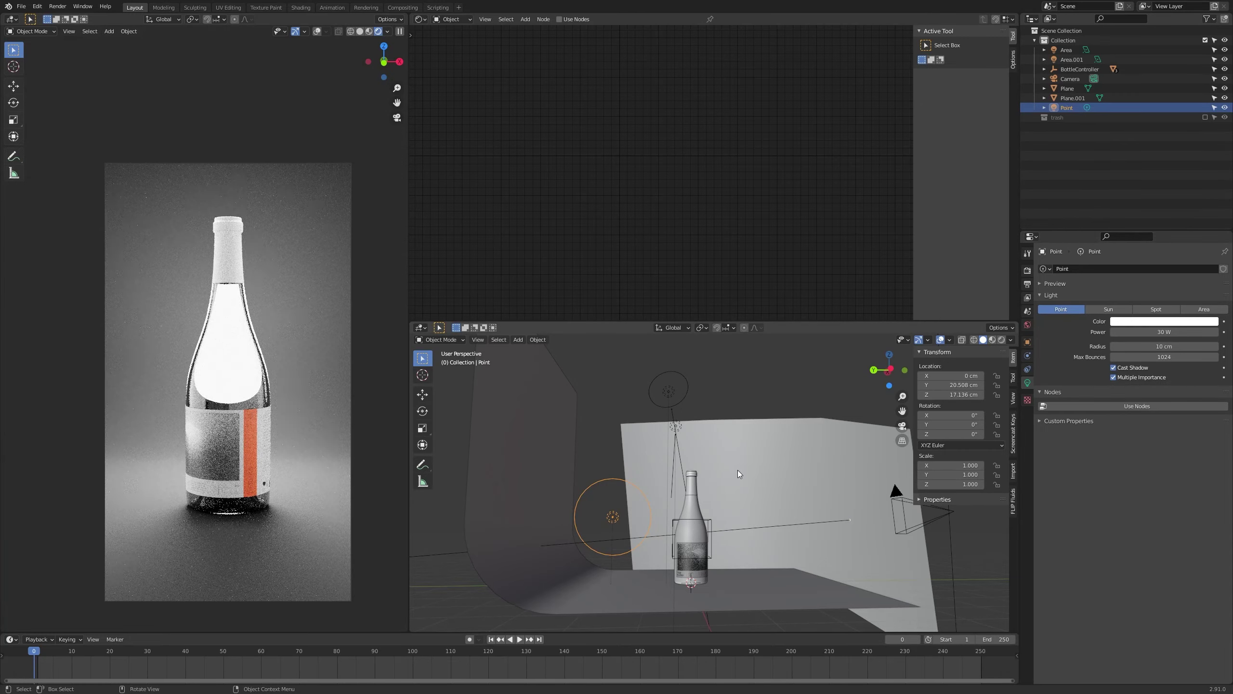
Select the bottle and set its Principled BSDF Base Color to pure white with a value of 1.000
left_click(685, 534)
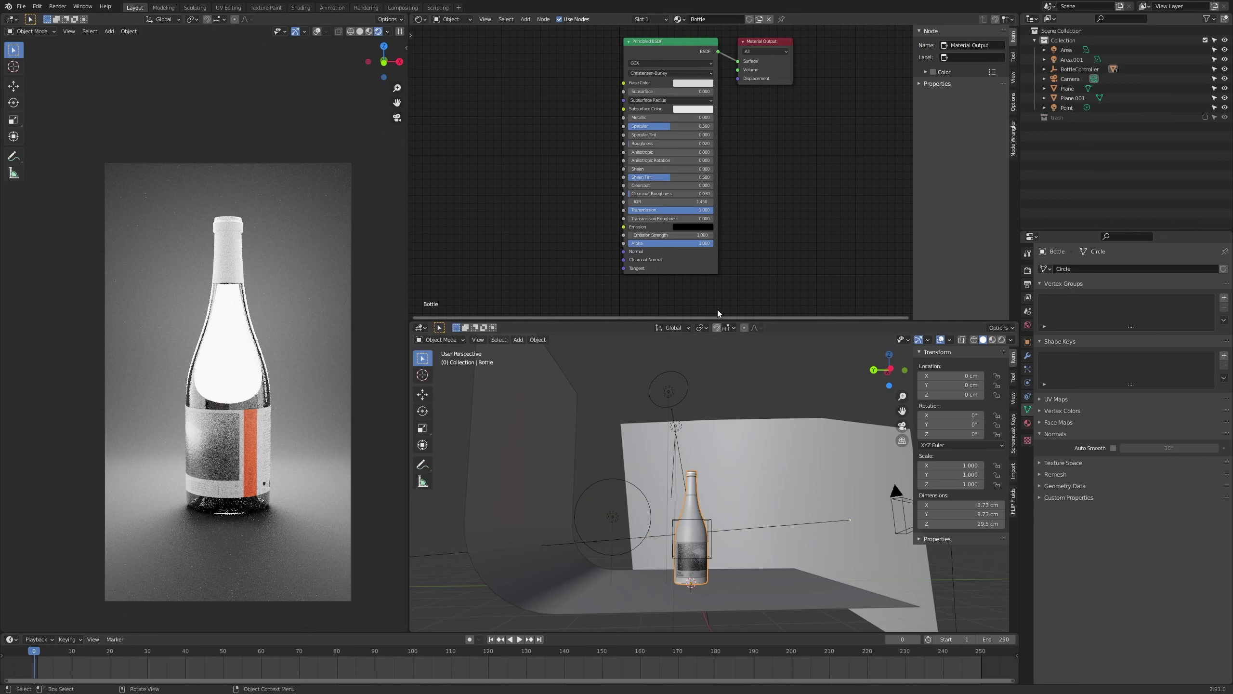
scroll(669, 507, "down", 1)
middle_click_drag(735, 465, 688, 454)
scroll(688, 456, "up", 2)
scroll(708, 444, "up", 2)
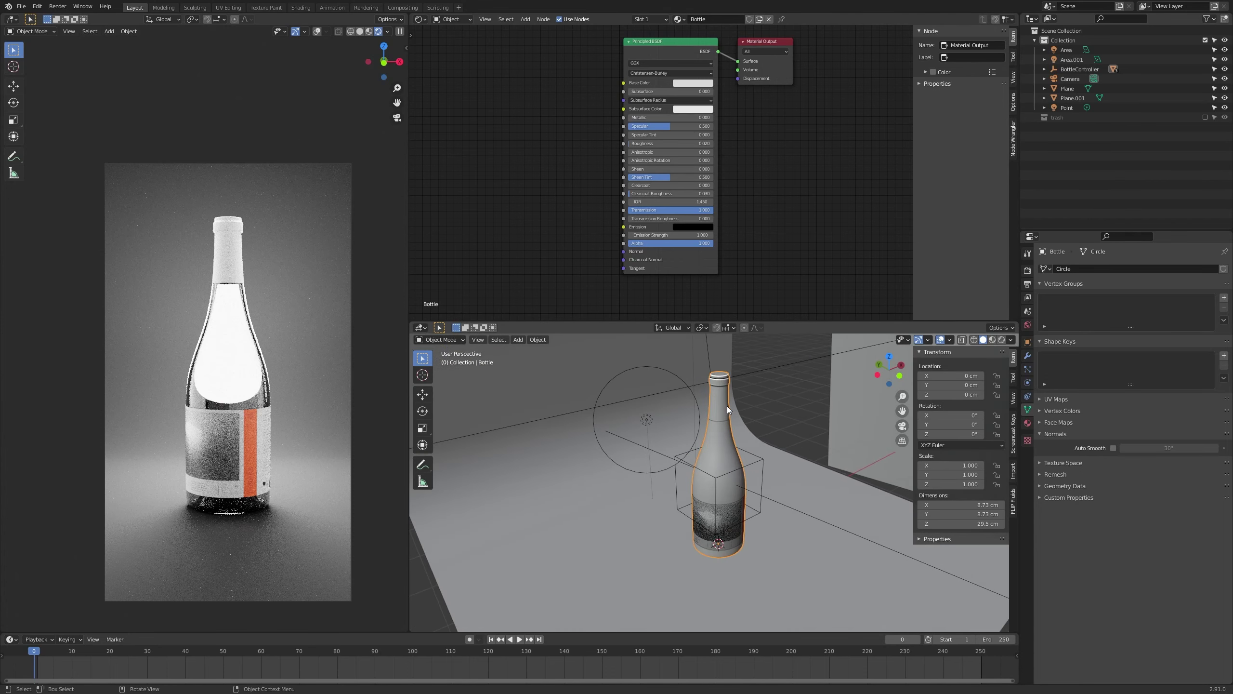
left_click(705, 83)
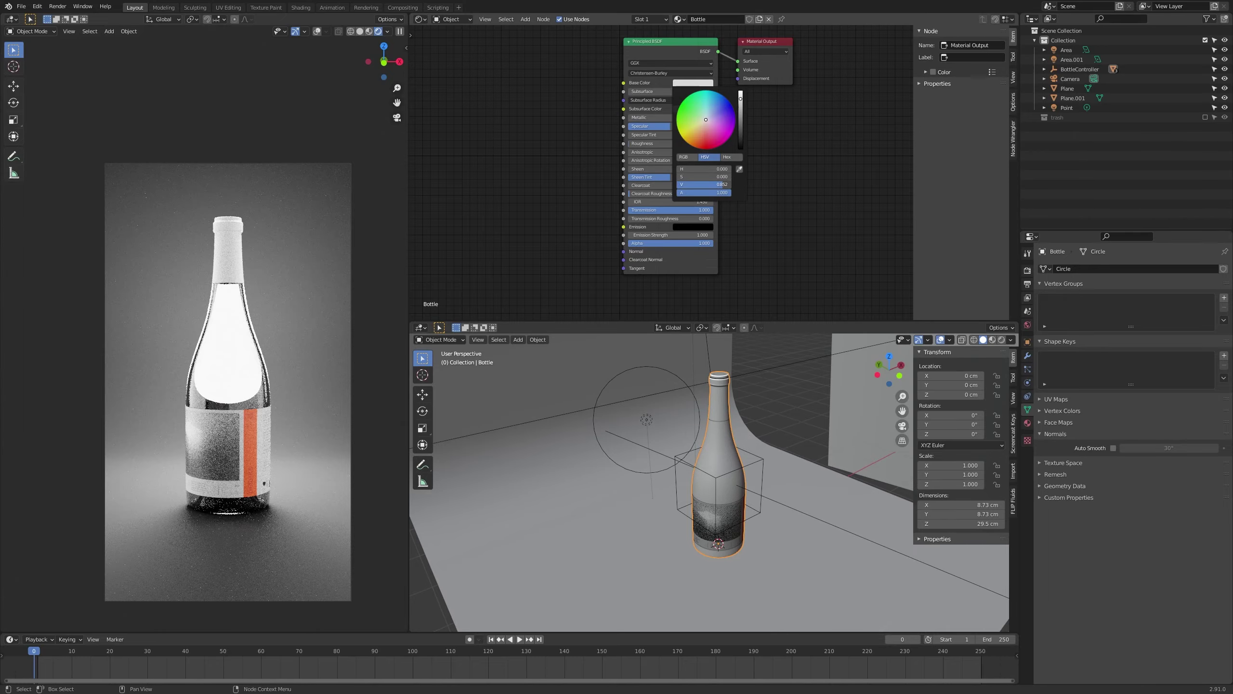
middle_click_drag(304, 425, 239, 407)
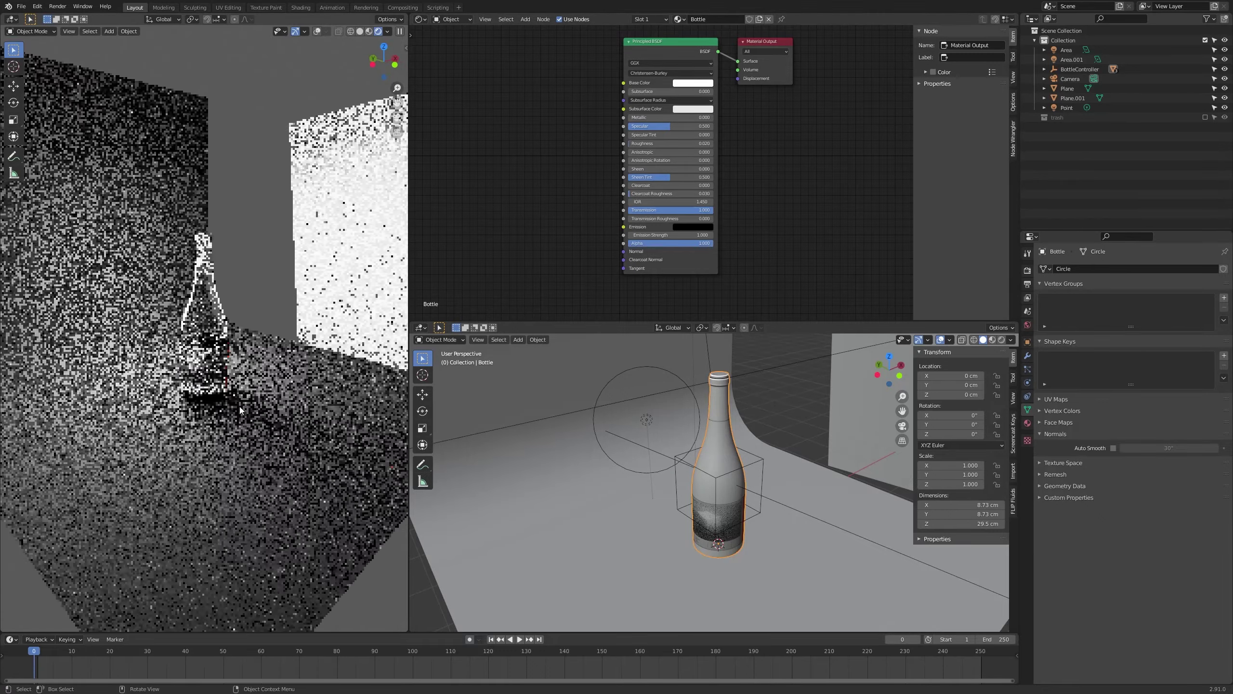
key("KP_0")
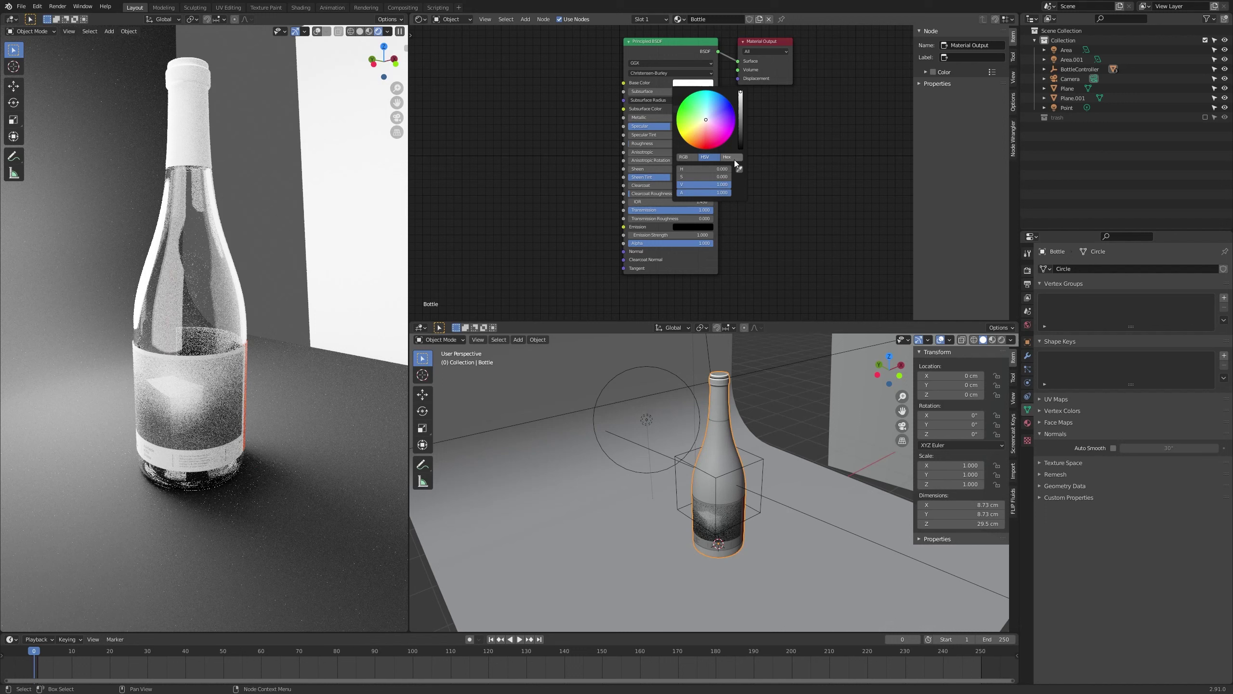
left_click(732, 157)
left_click(704, 156)
left_click(711, 160)
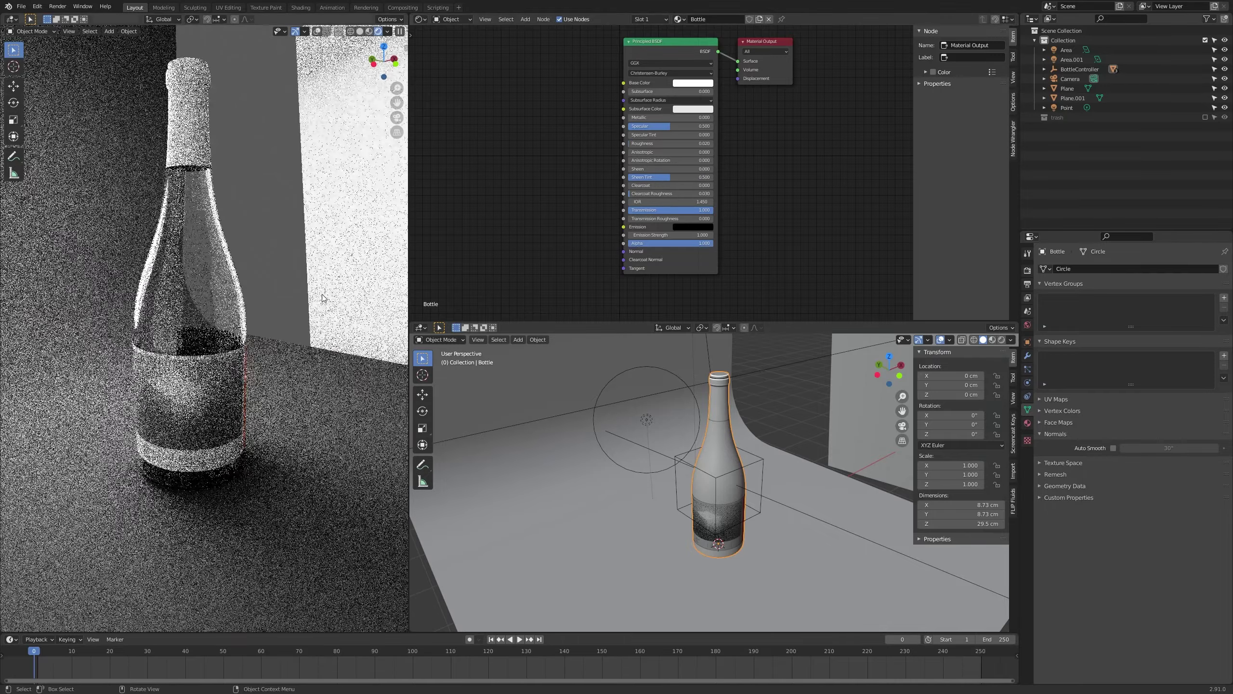
Change the bottle material's Base Color to a bright, fully saturated yellowish green with hue 0.272
middle_click_drag(243, 362, 294, 324)
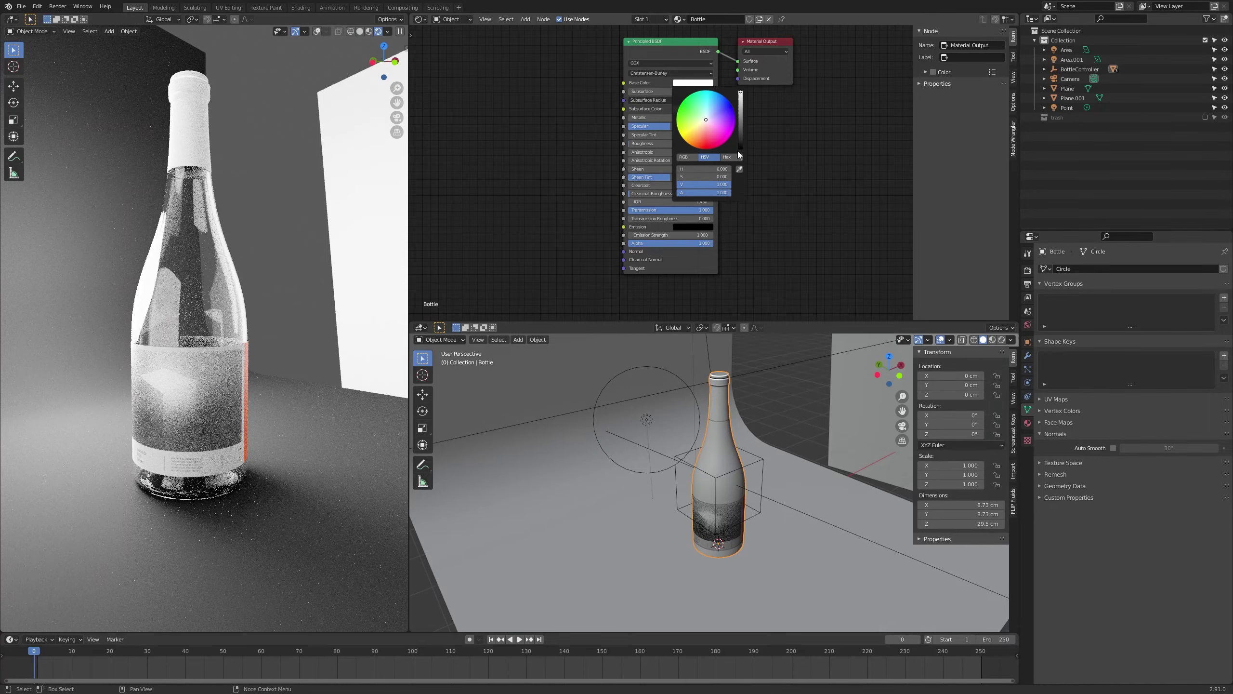
left_click(683, 104)
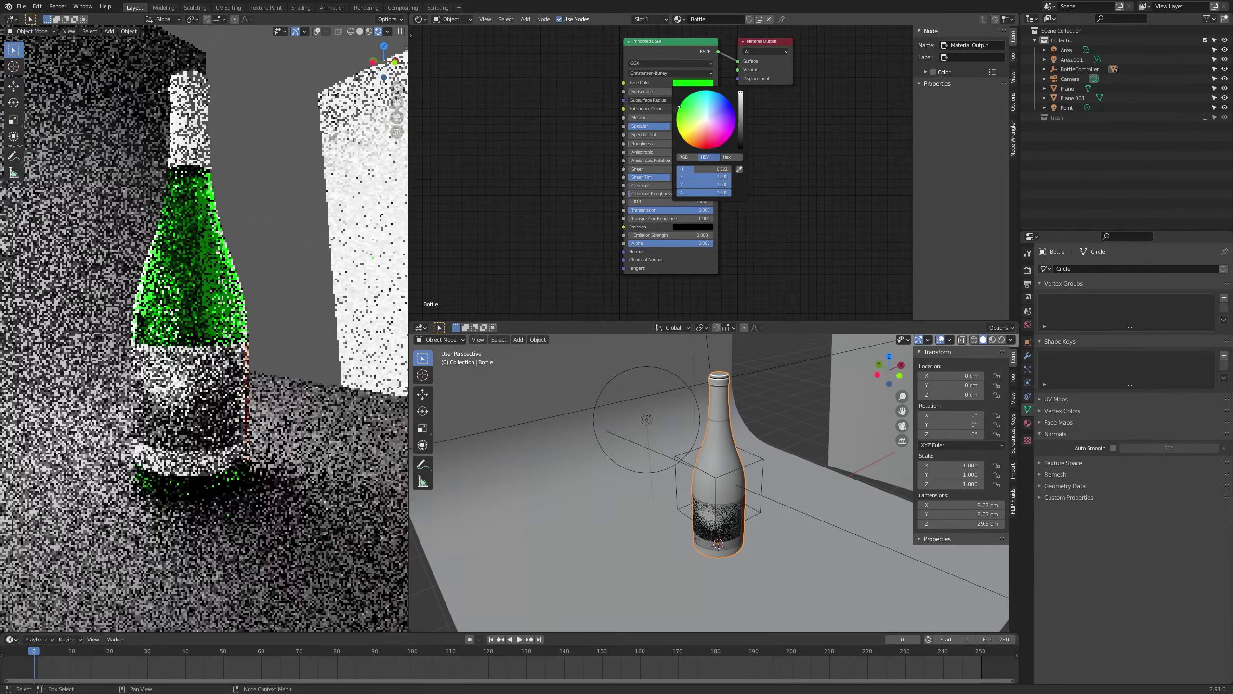
left_click(677, 117)
left_click_drag(676, 118, 676, 116)
left_click(677, 117)
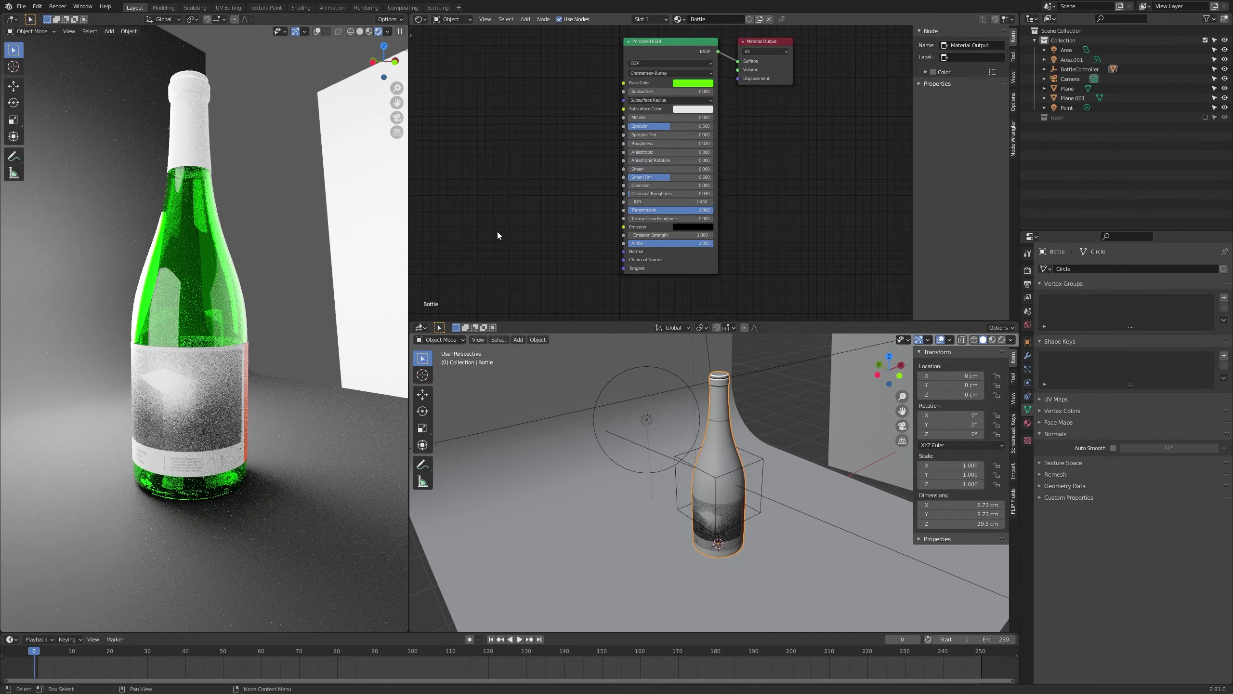
middle_click_drag(228, 278, 166, 289)
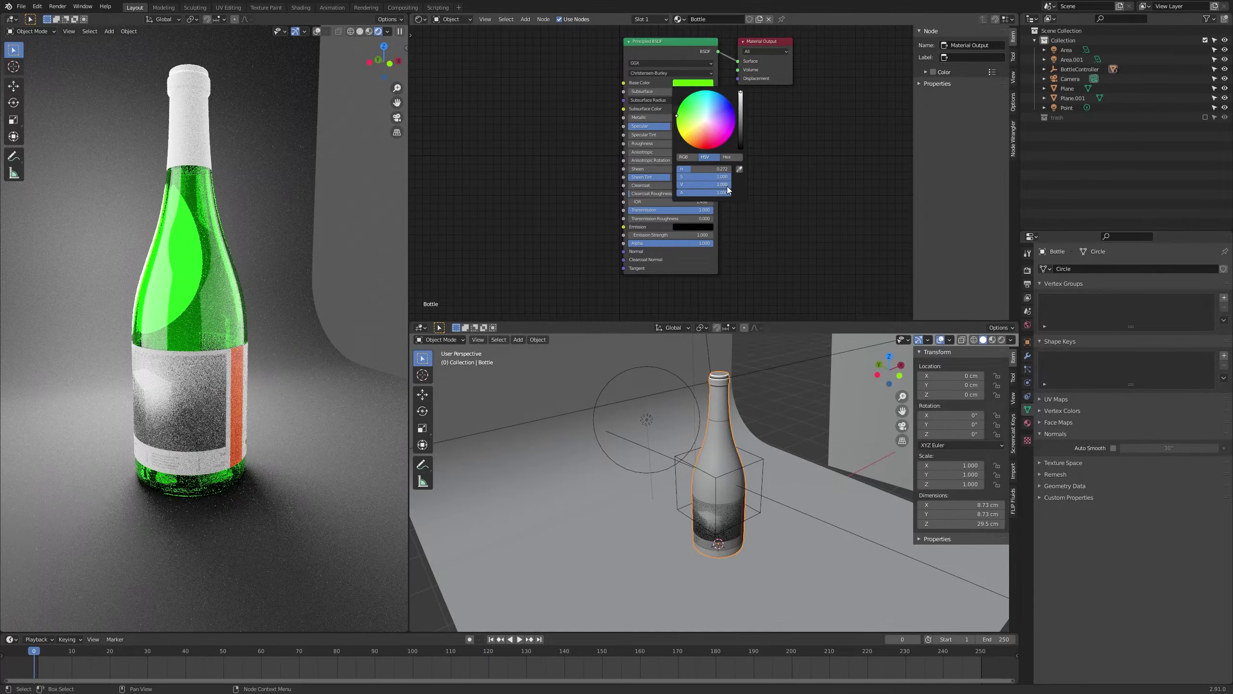
Mute the bottle's Base Color to a darker, less saturated green and check the glass from both sides
left_click_drag(727, 185, 701, 184)
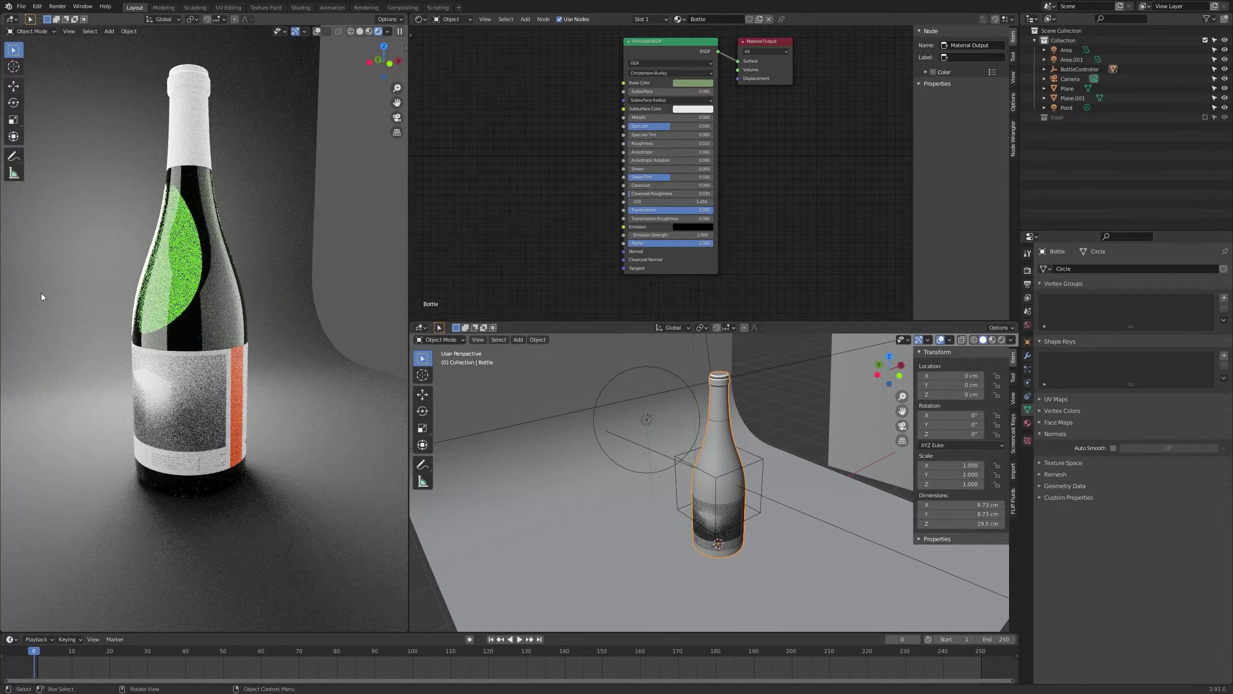
middle_click_drag(42, 294, 76, 302)
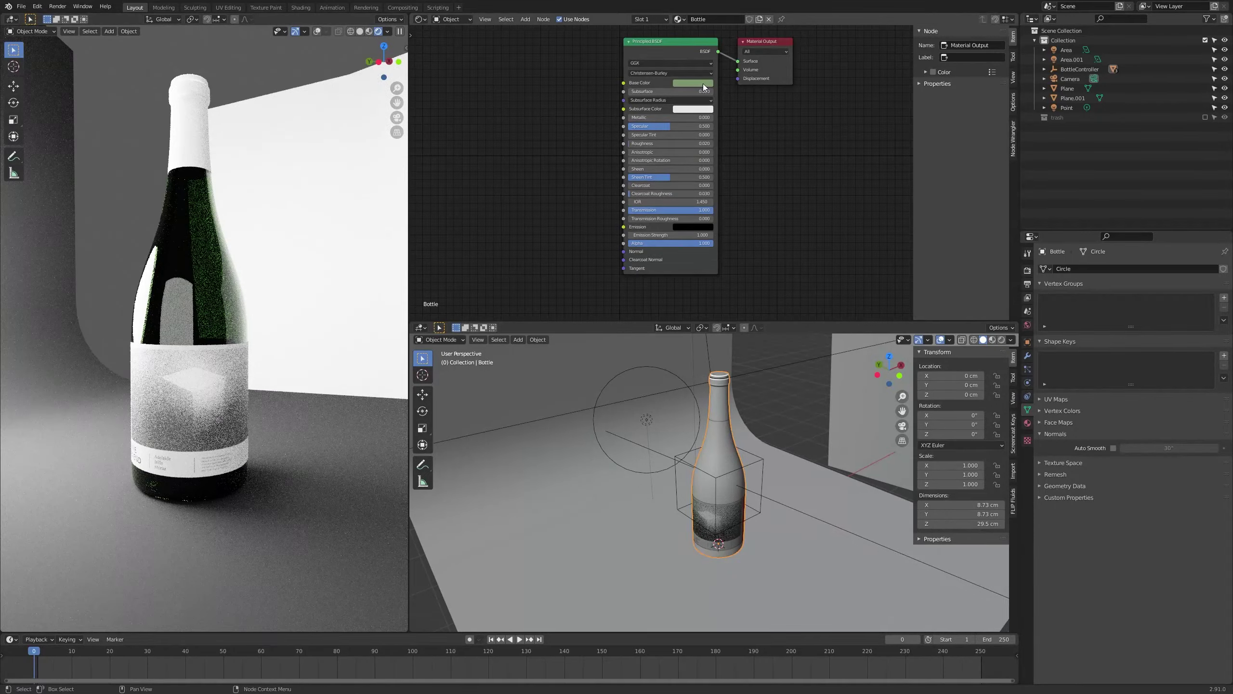
left_click_drag(697, 118, 695, 117)
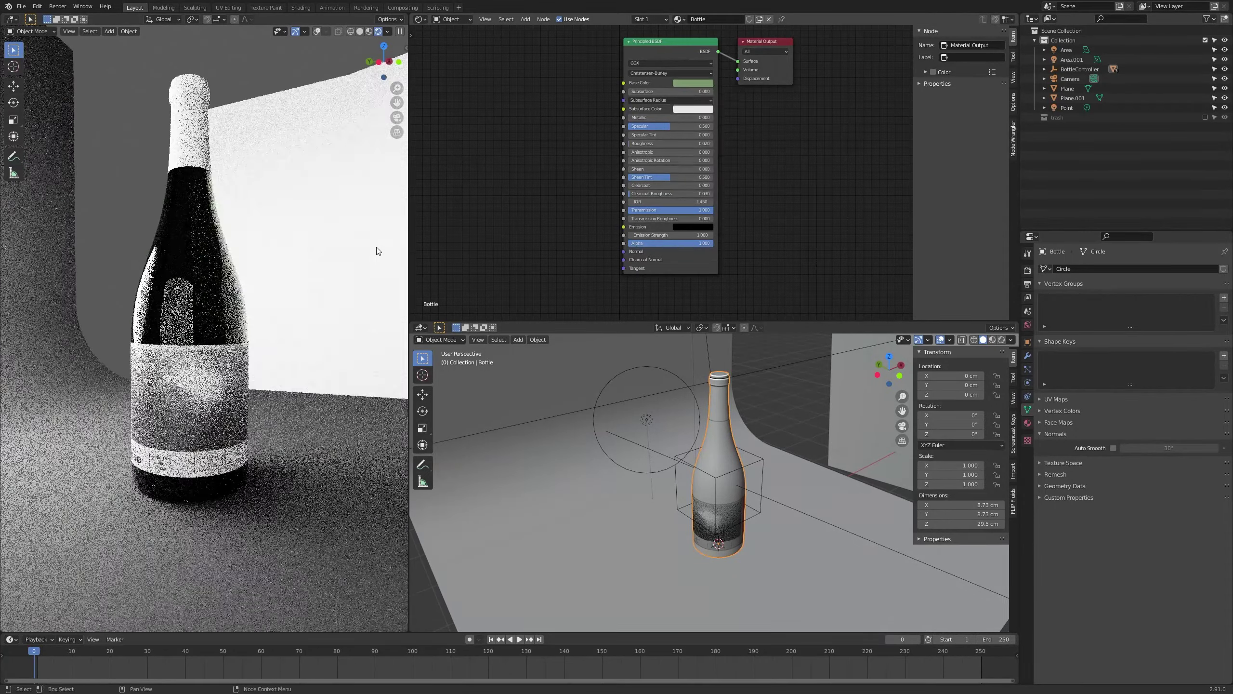
middle_click_drag(377, 250, 334, 265)
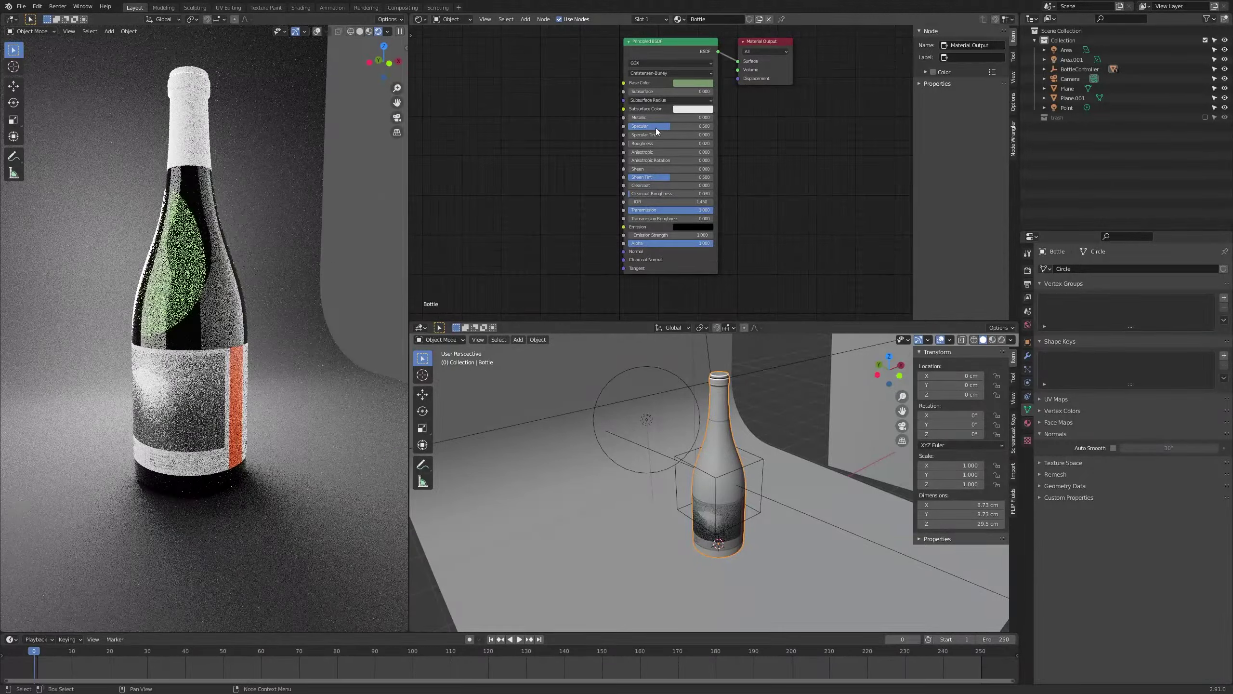
Try the green Base Color at a value of 1.000, then darken it again to a muted green
left_click(701, 84)
left_click_drag(710, 182, 732, 184)
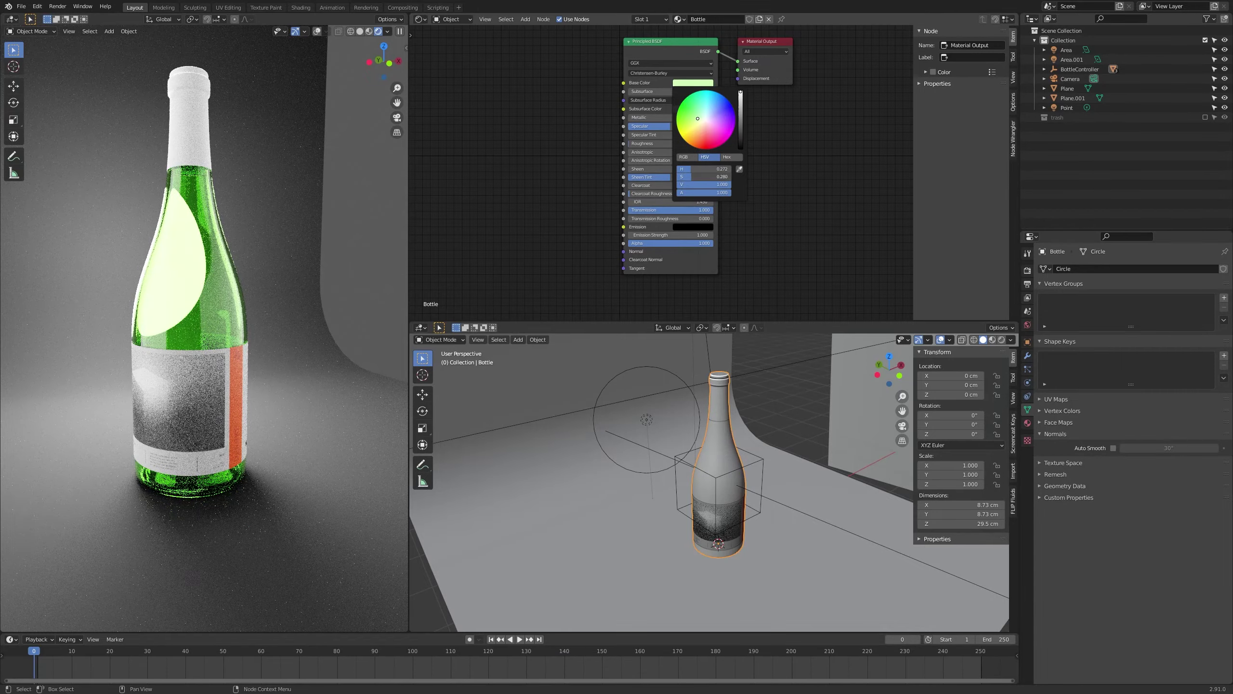
mouse_move(709, 177)
left_mouse_down()
mouse_move(663, 184)
mouse_move(708, 185)
mouse_move(698, 185)
left_mouse_up()
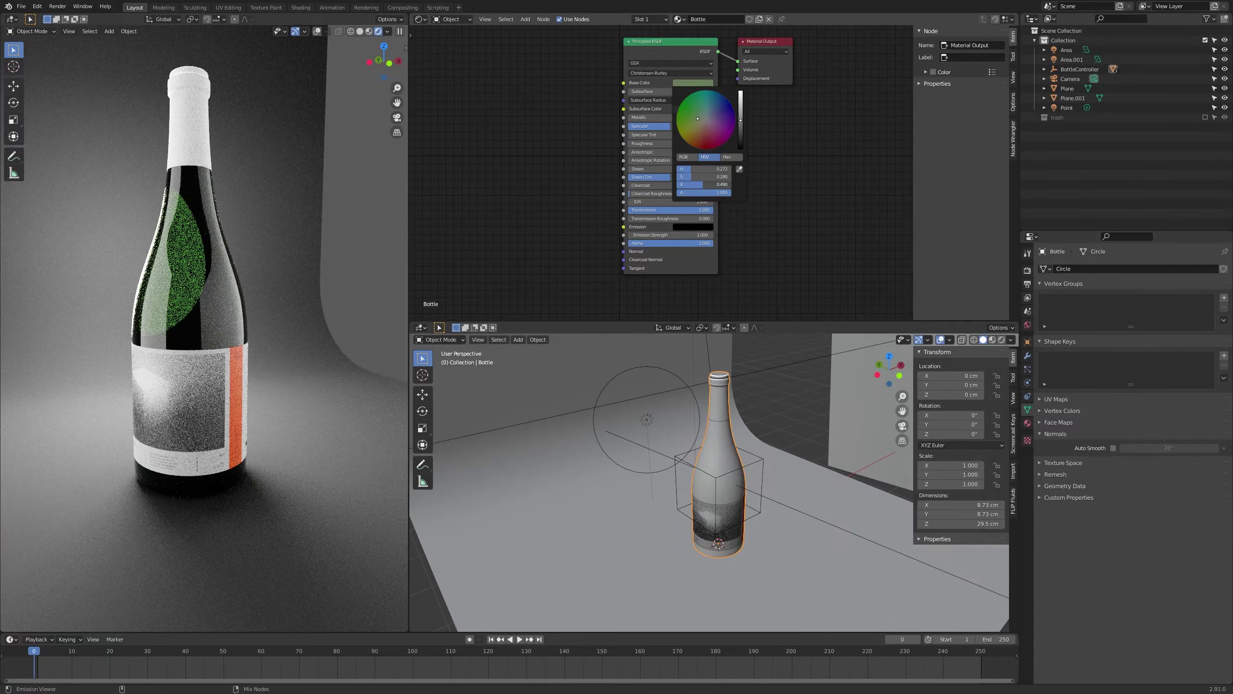
middle_click_drag(149, 281, 264, 213)
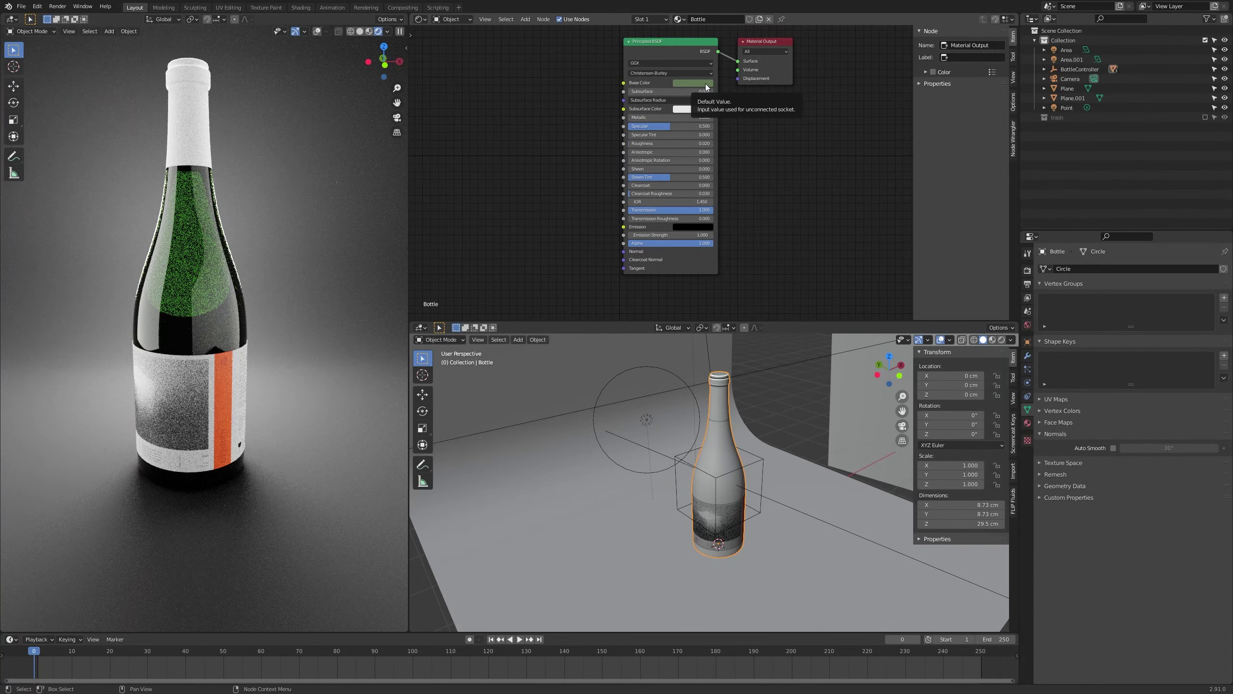
Fine-tune the green Base Color's value to about 0.46 and check the bottle through the camera
left_click(705, 83)
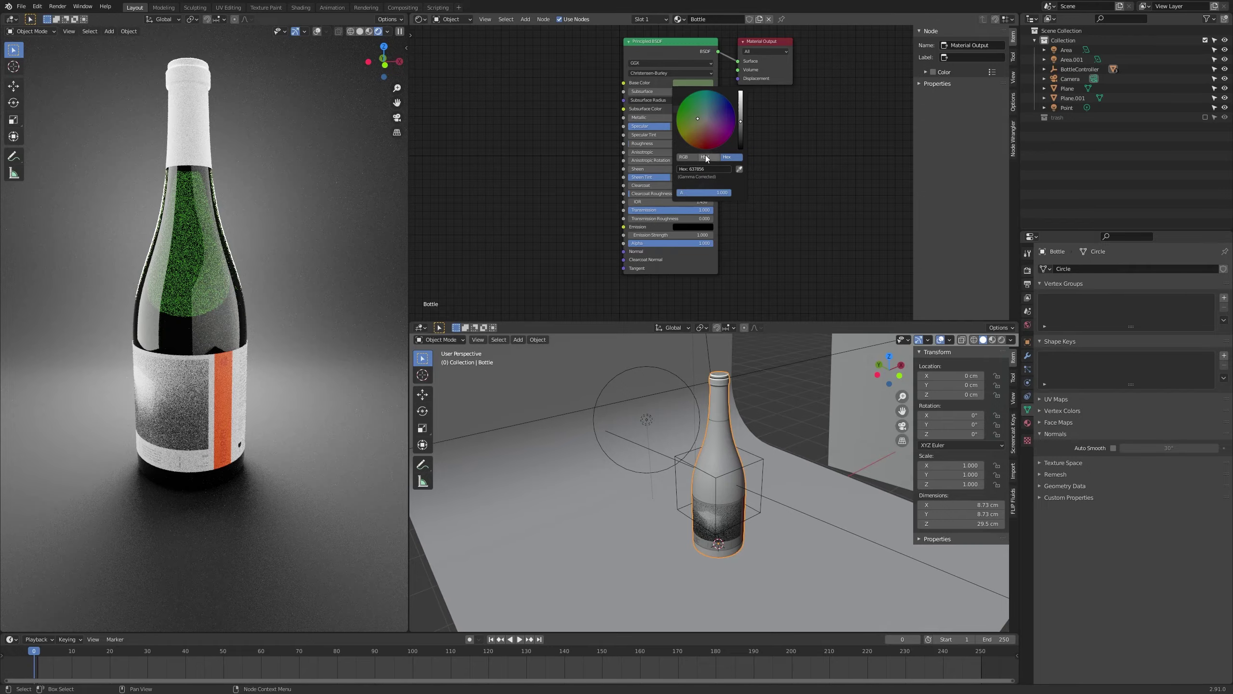
left_click(686, 83)
left_click_drag(702, 185, 701, 185)
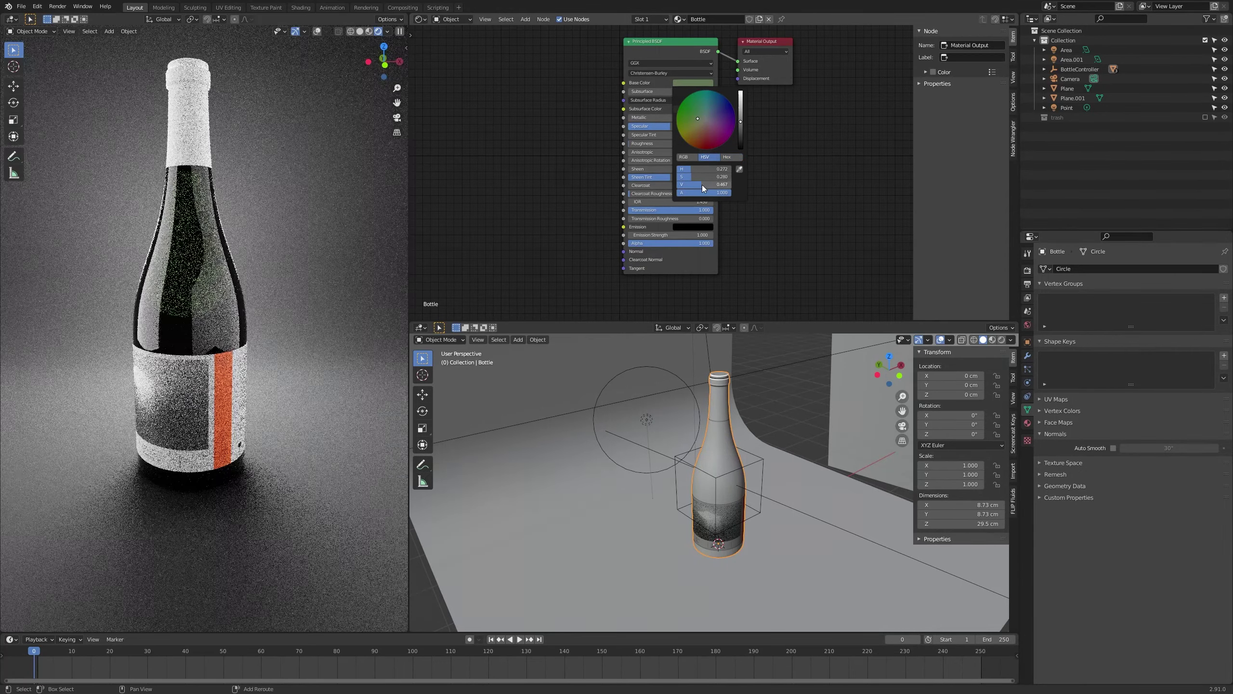
scroll(153, 272, "down", 1)
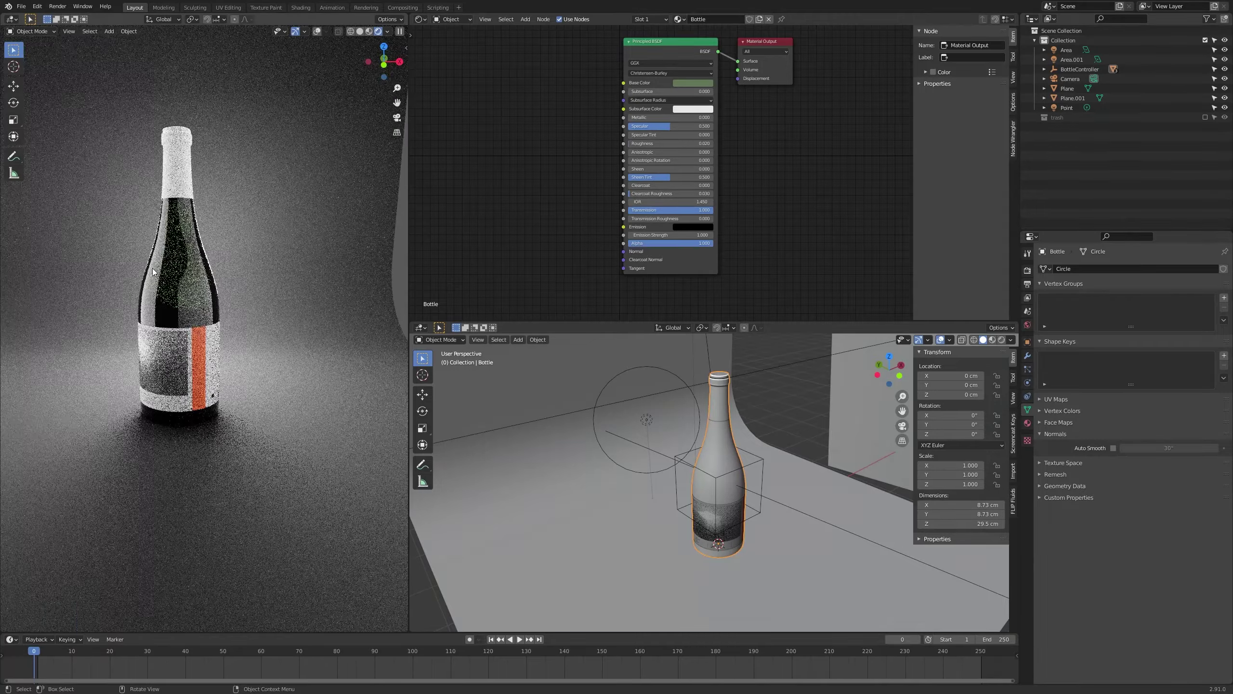
key("KP_0")
middle_click_drag(256, 318, 258, 279, "shift")
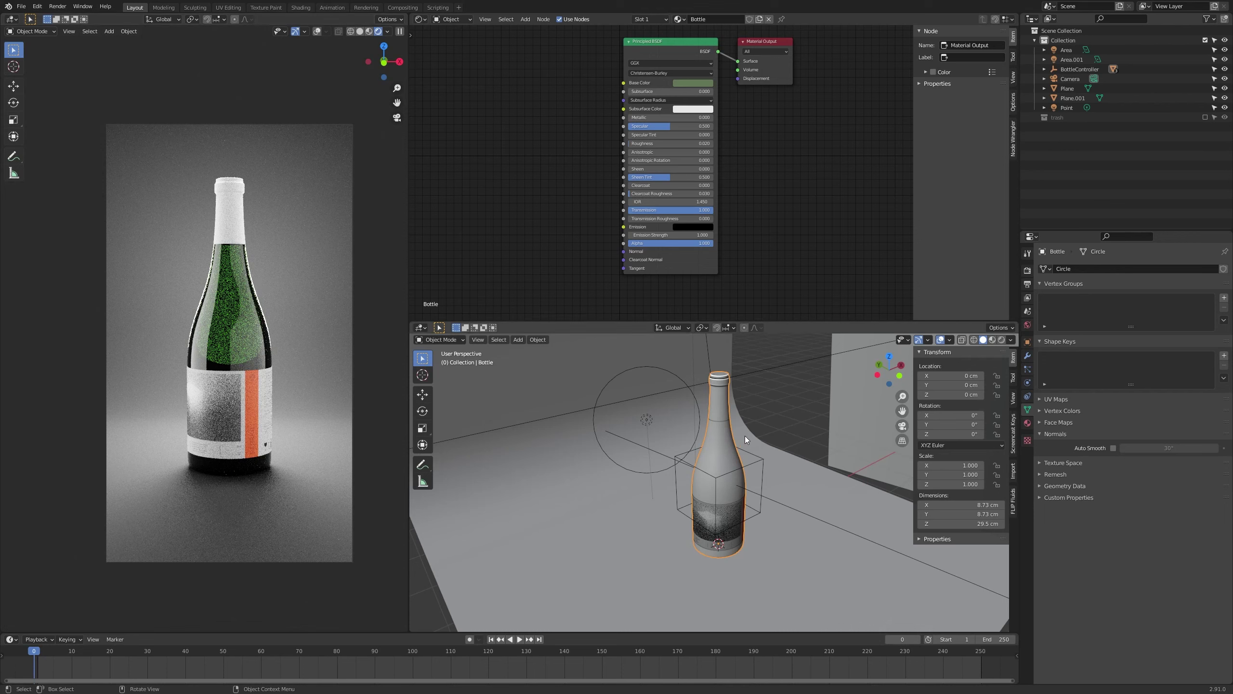
Duplicate the bottle and place the copy -10 cm along the global X axis
mouse_move(745, 436)
middle_mouse_down()
mouse_move(740, 423)
mouse_move(722, 444)
middle_mouse_up()
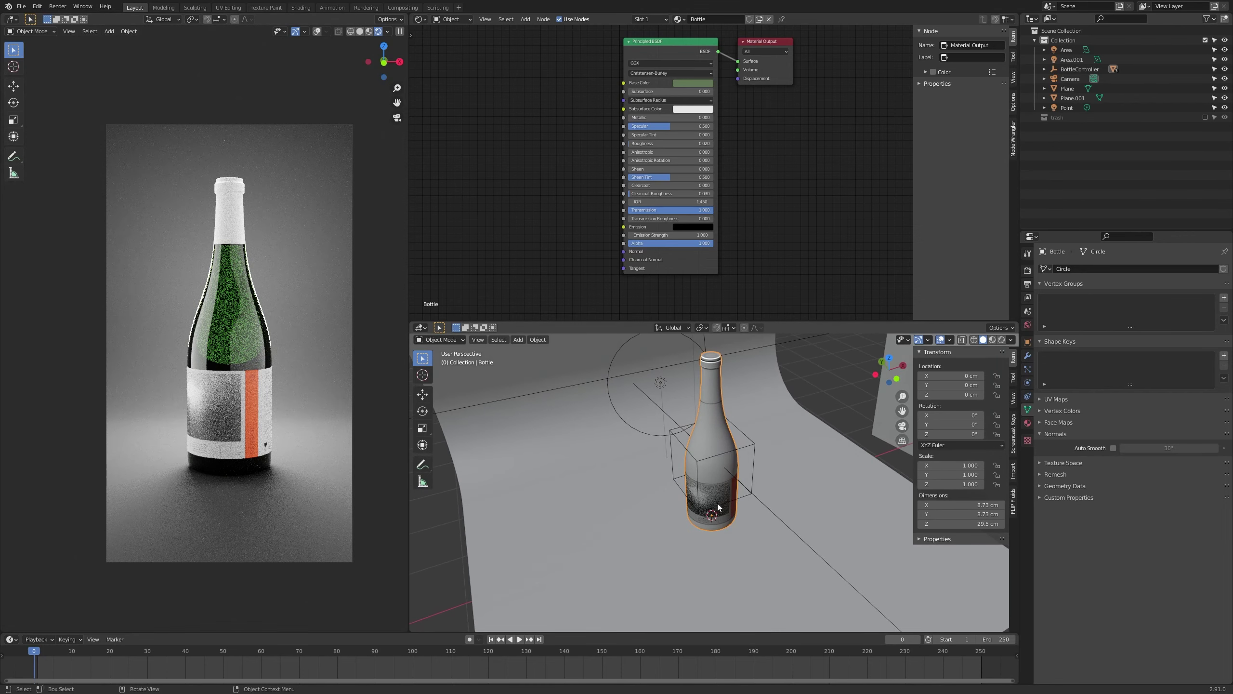
key("shift+d")
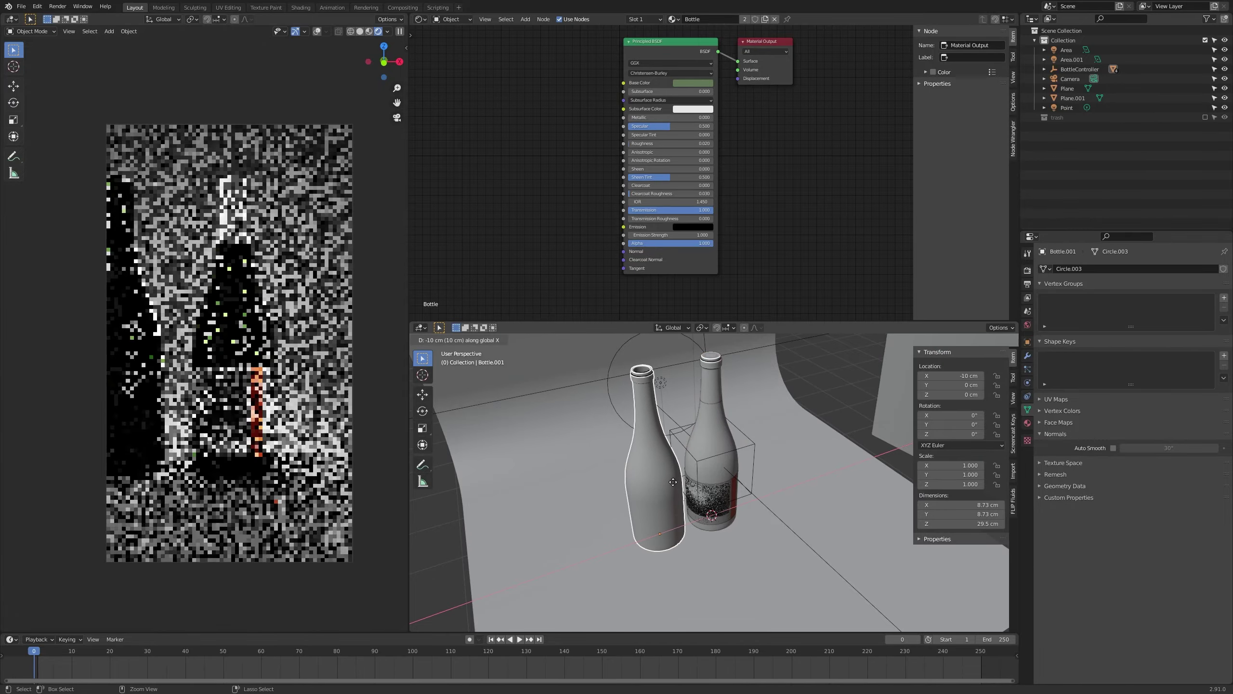
key("x")
left_click(670, 478, "ctrl")
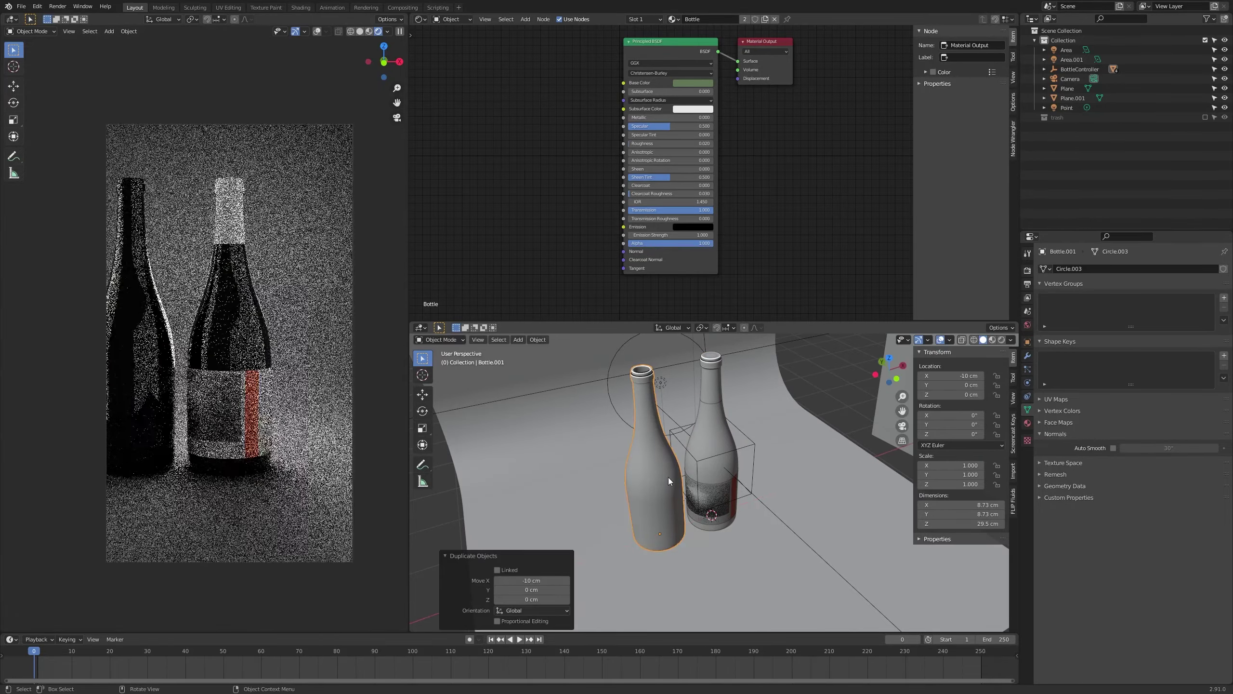
Delete an edge loop just inside the neck of the copied bottle to separate its inner and outer surfaces
middle_click_drag(151, 376, 149, 349)
scroll(673, 509, "up", 2)
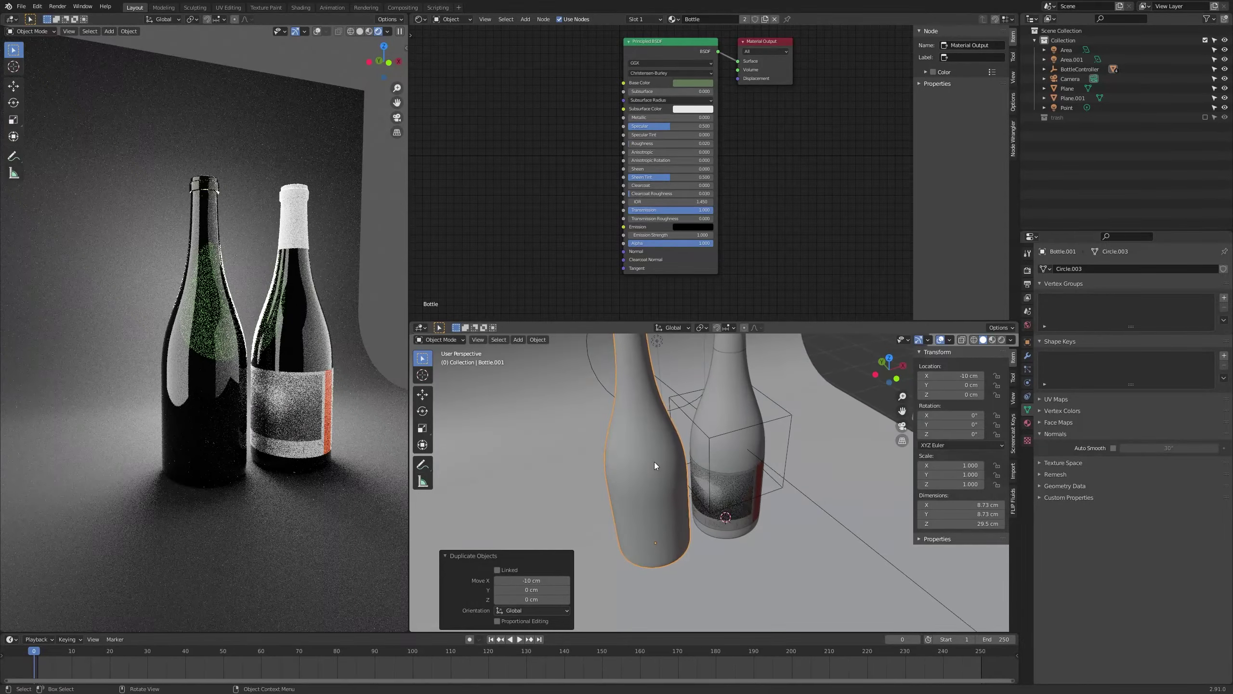
middle_click_drag(655, 462, 671, 520, "shift")
key("Tab")
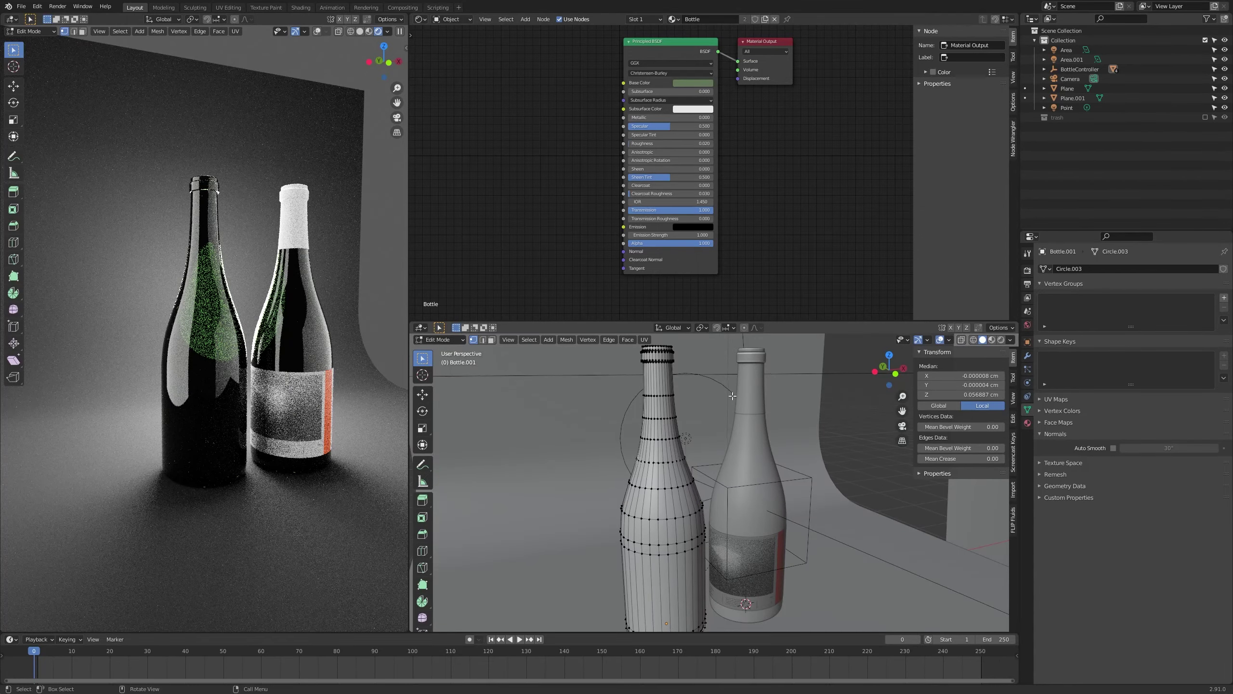
scroll(759, 356, "up", 6)
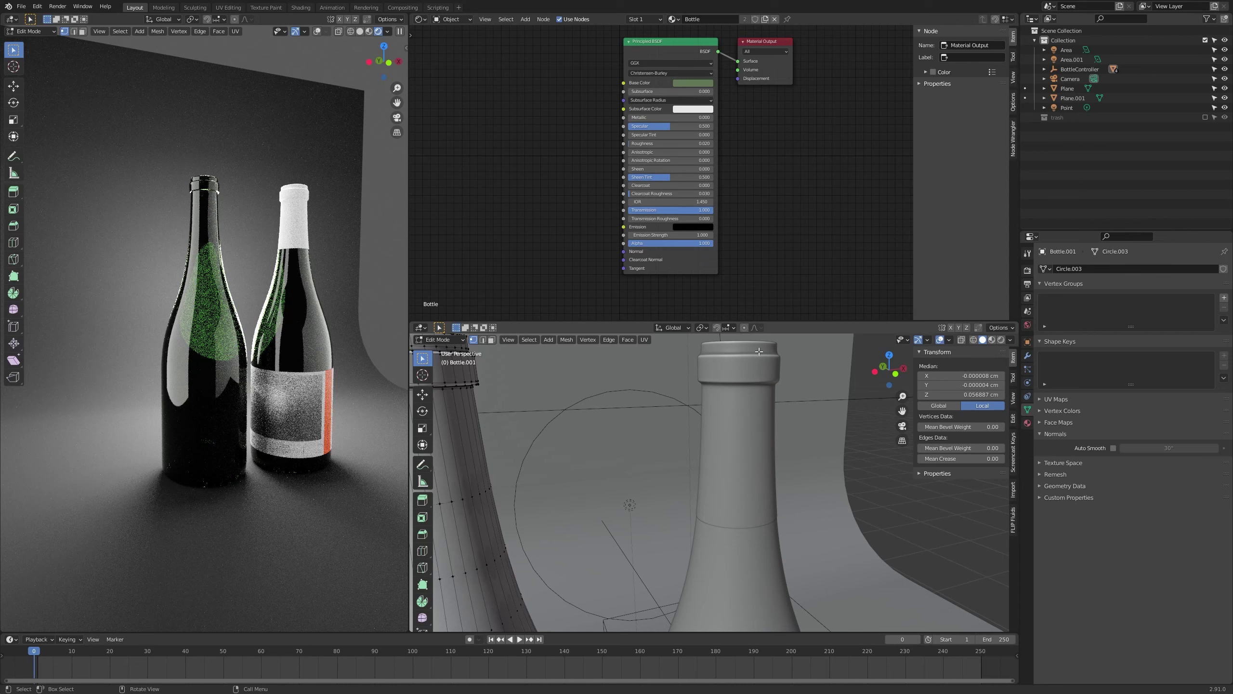
middle_click_drag(603, 431, 700, 511, "shift")
scroll(777, 388, "down", 7)
scroll(668, 410, "up", 2)
scroll(669, 409, "up", 2)
scroll(704, 562, "up", 2)
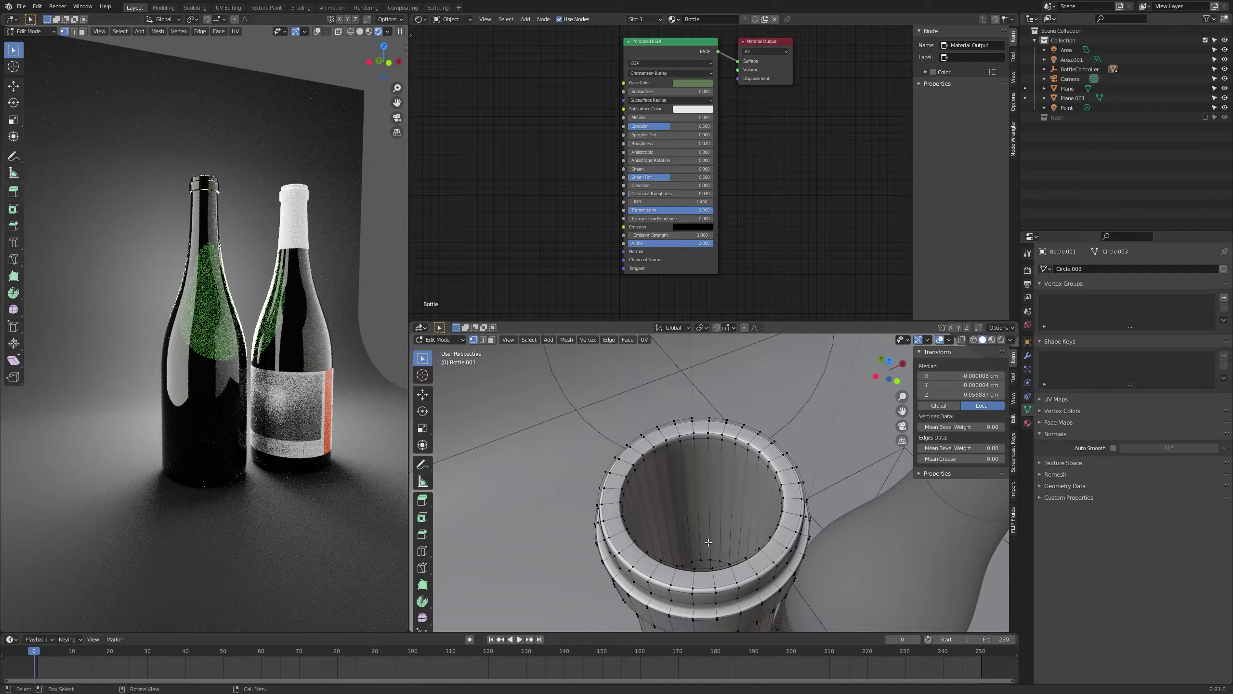
key("x")
left_click(705, 438)
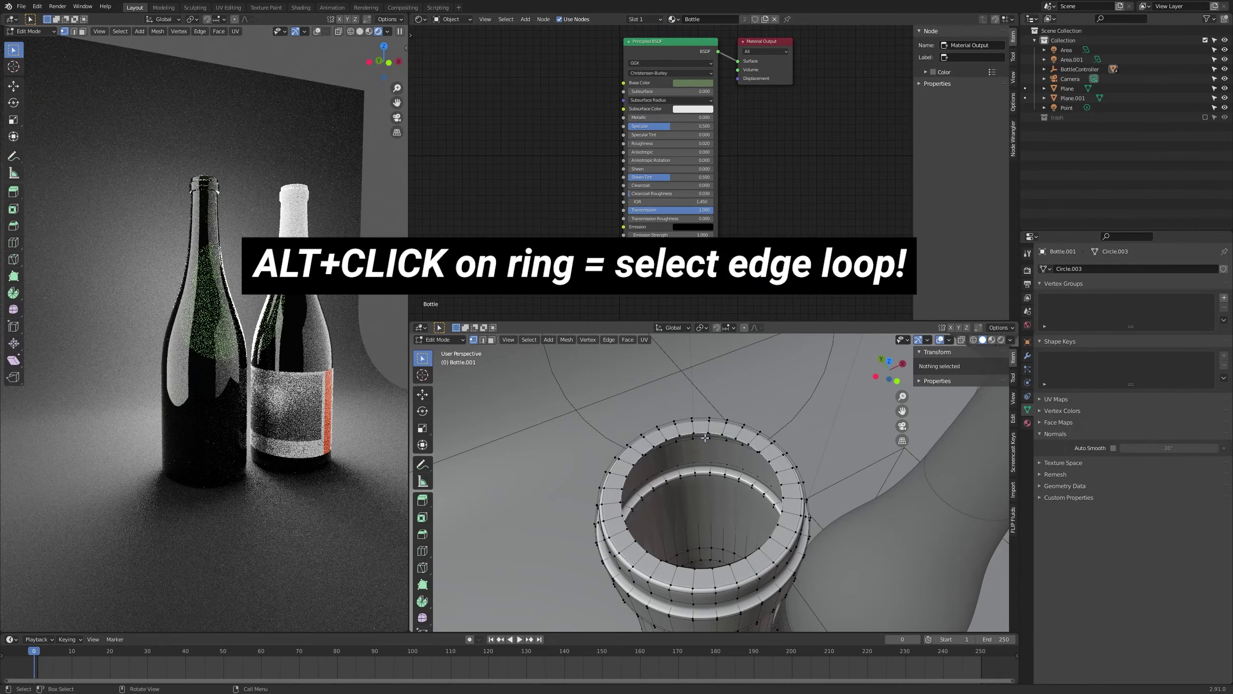
Examine the copied bottle's interior through the neck and pick a vertex on the inner wall's uppermost ring
scroll(704, 442, "down", 2)
scroll(700, 469, "up", 4)
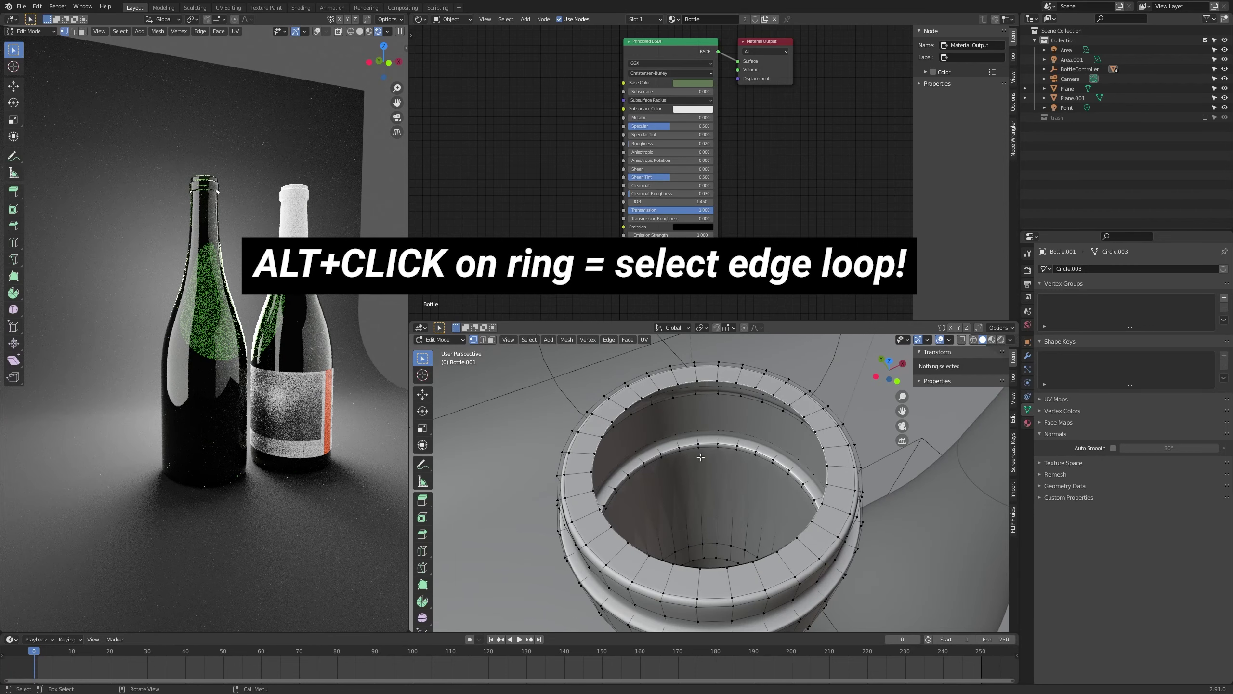
middle_click_drag(686, 524, 713, 580)
scroll(713, 580, "up", 5)
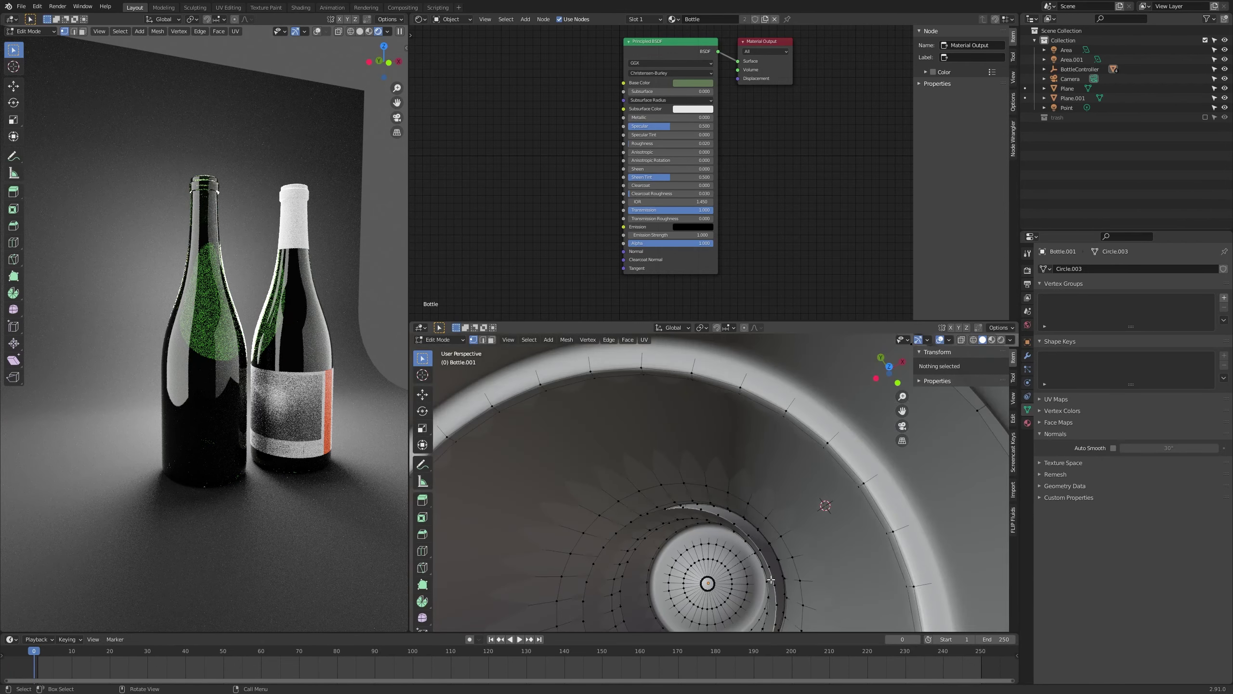
left_click(770, 579)
middle_click_drag(770, 579, 731, 515)
left_click(764, 552)
scroll(761, 570, "down", 3)
scroll(761, 569, "down", 3)
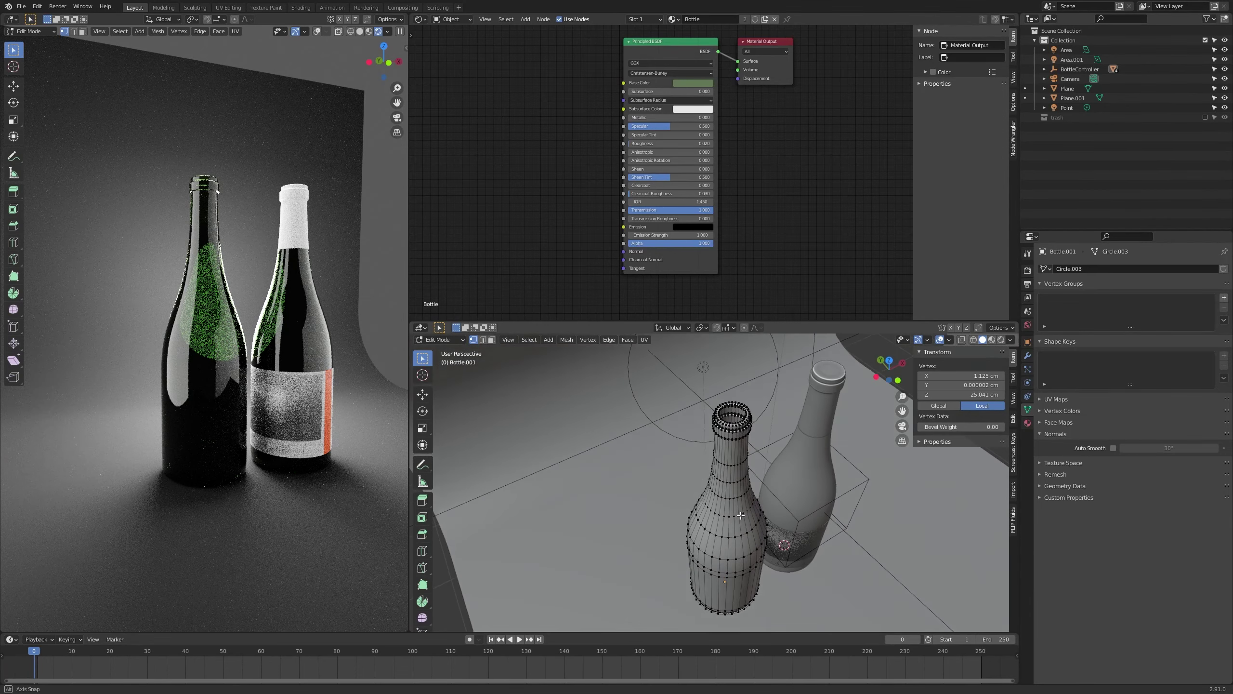
scroll(728, 512, "up", 4)
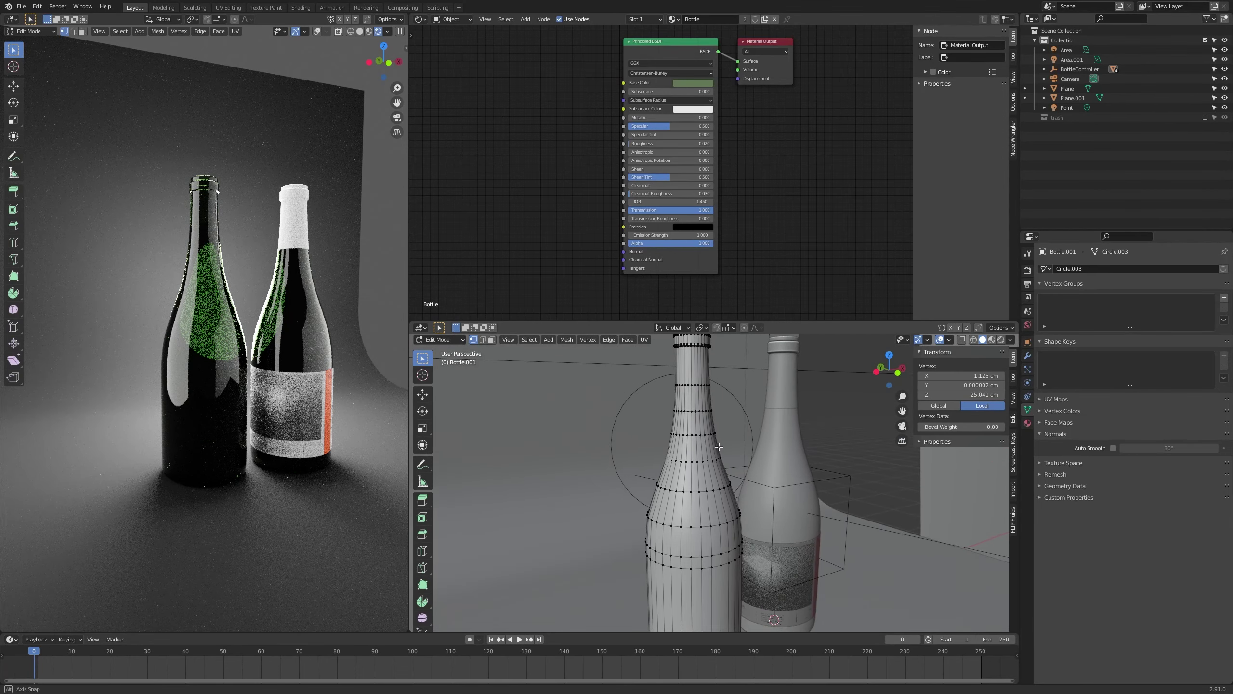
Select the linked outer surface of the copied bottle and delete its vertices, keeping the inner shell
middle_click_drag(719, 447, 702, 408)
scroll(711, 370, "up", 2)
key("alt+a")
scroll(703, 408, "up", 1)
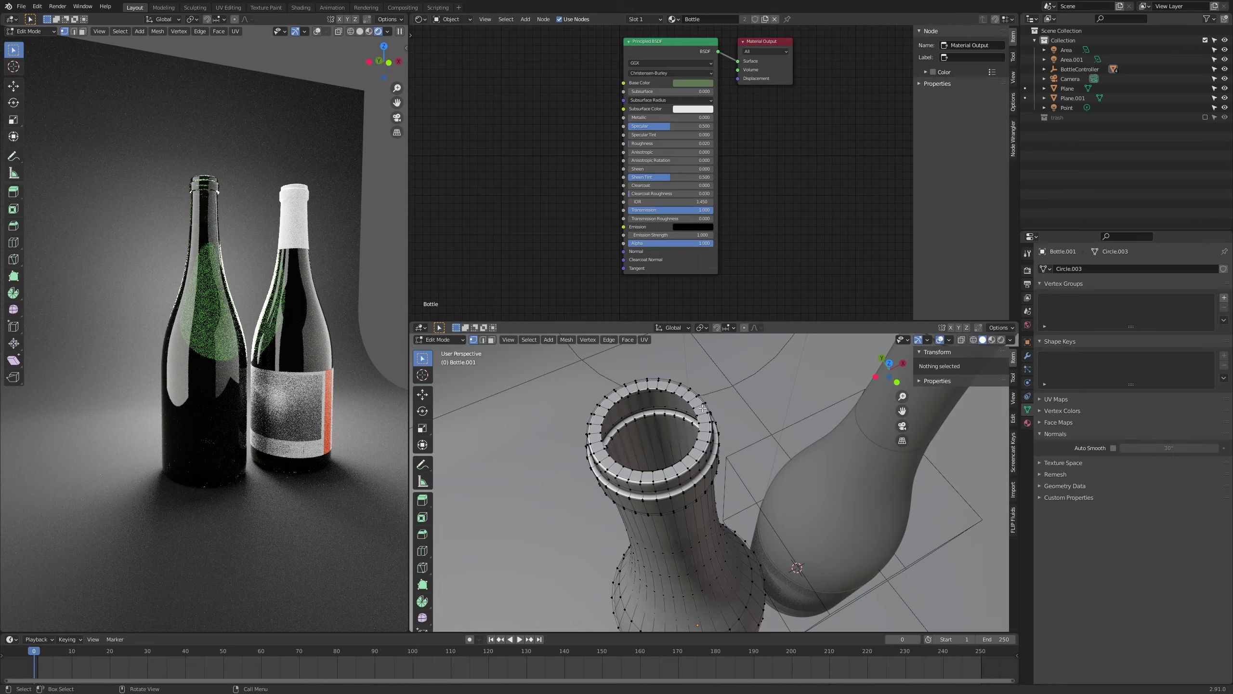
middle_click_drag(703, 408, 660, 494)
key("l")
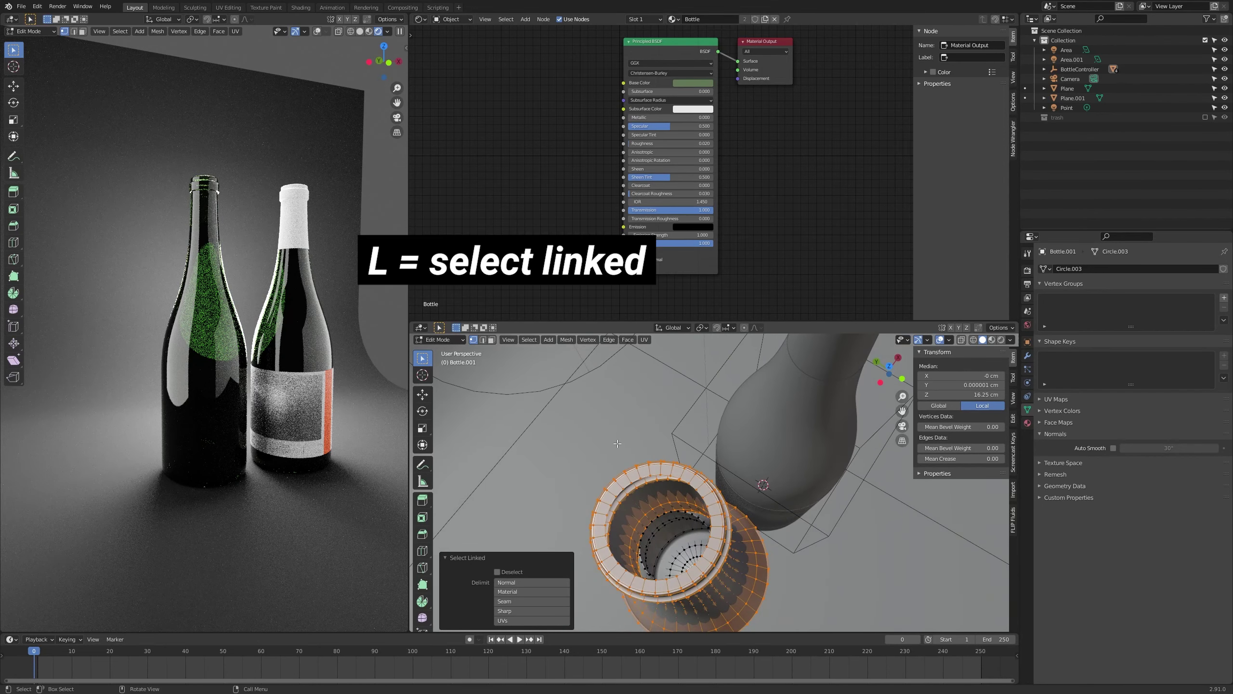
key("x")
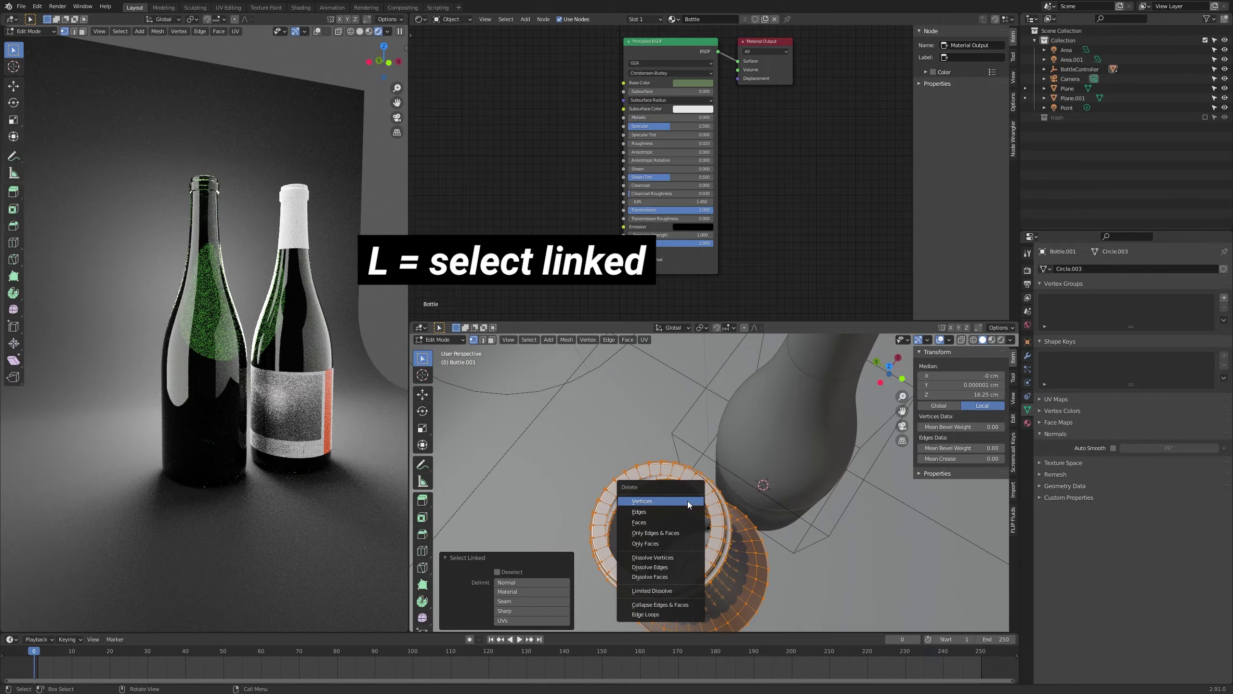
left_click(688, 506)
middle_click_drag(688, 508, 696, 410)
middle_click_drag(696, 455, 683, 510, "shift")
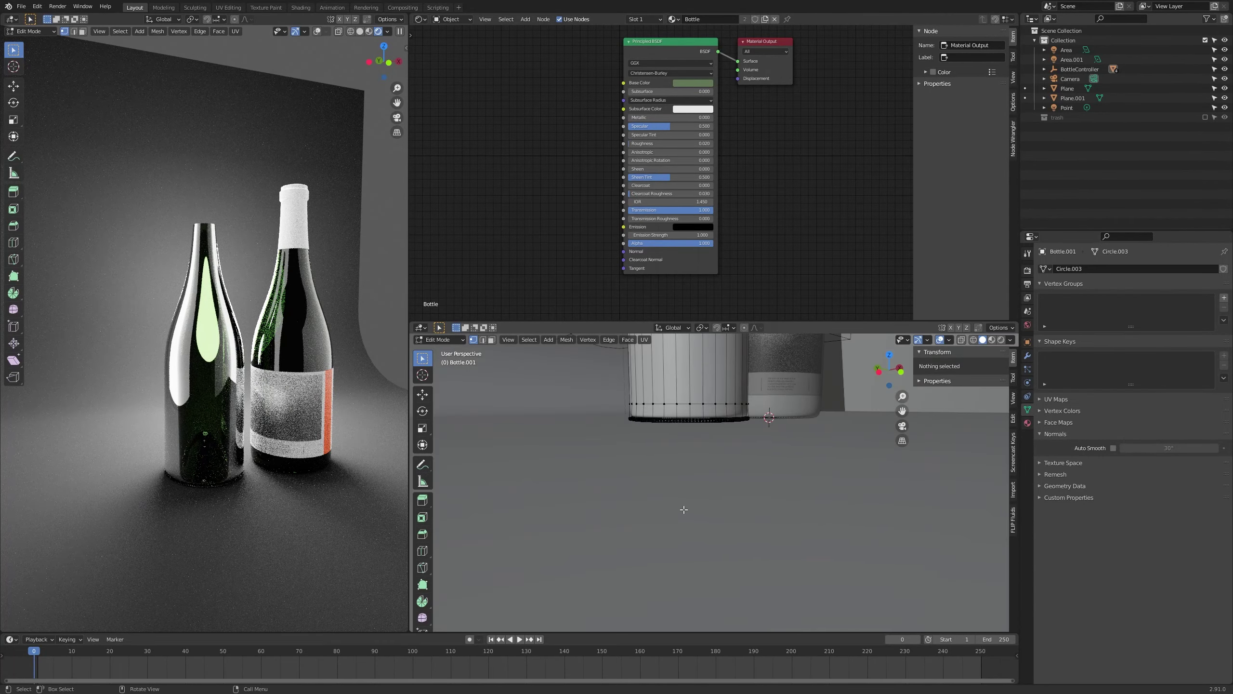
Frame the remaining inner shell and check its underside with a free trial rotation in Object Mode
key("a")
key("KP_Decimal")
mouse_move(683, 461)
middle_mouse_down()
mouse_move(681, 426)
mouse_move(689, 481)
middle_mouse_up()
key("Tab")
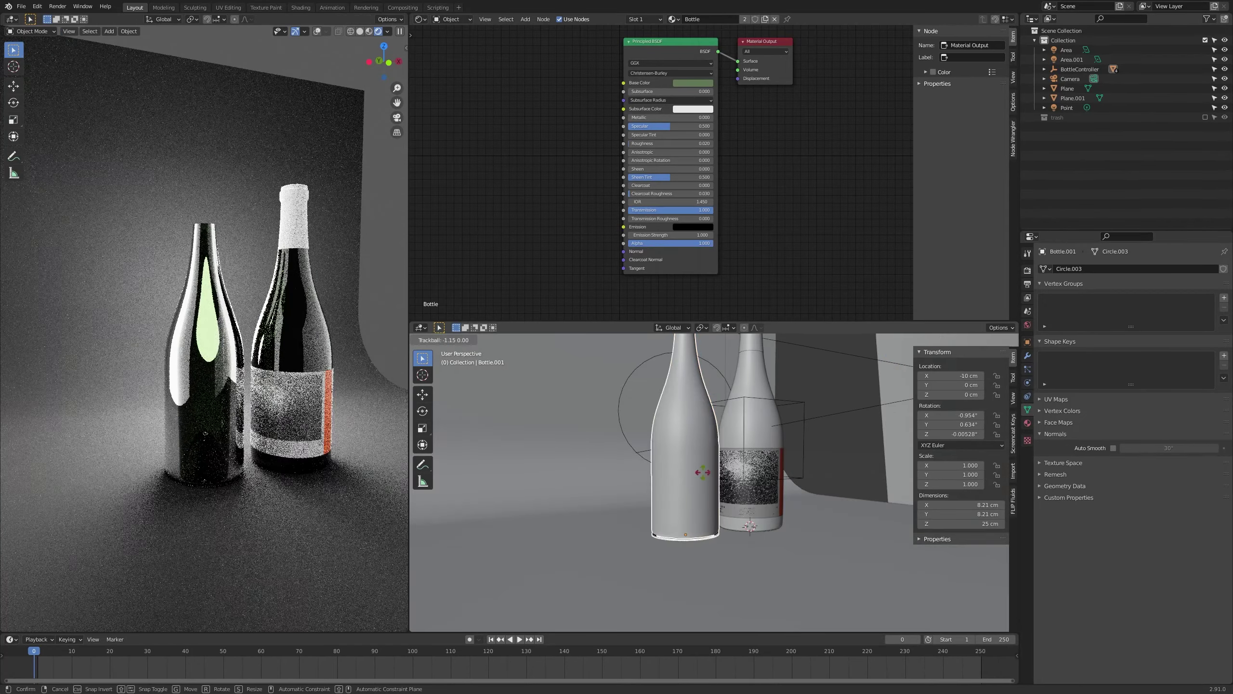
key("r")
key("r")
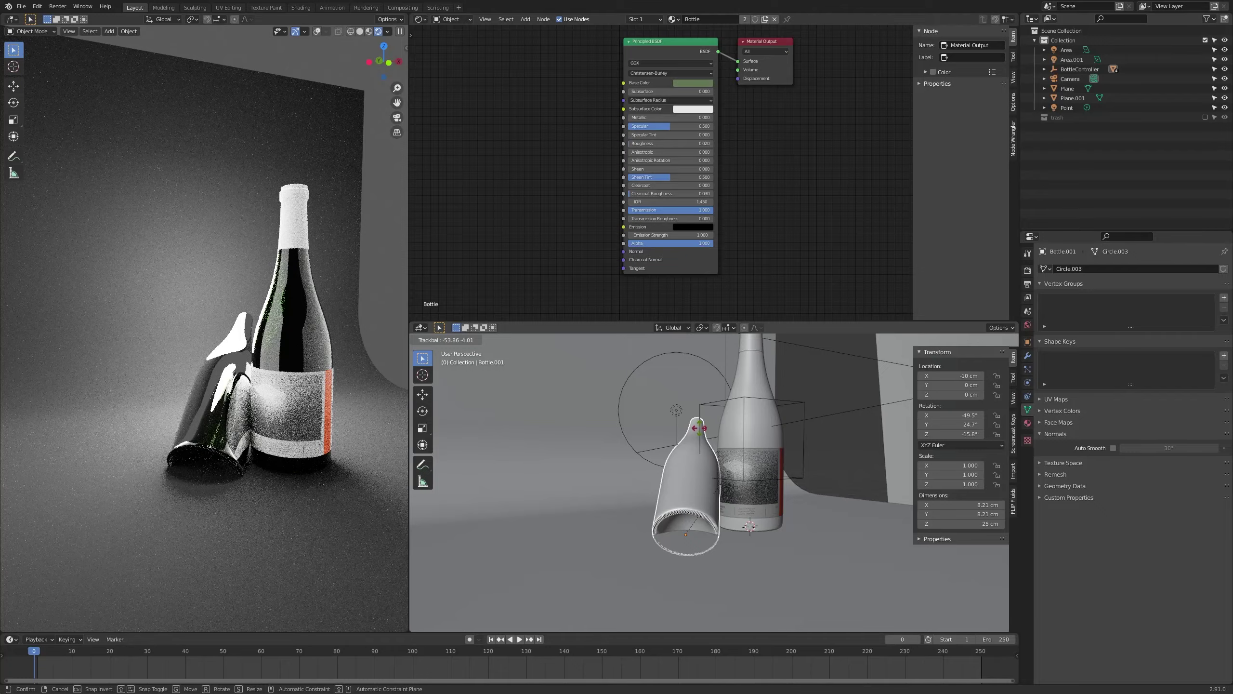
key("Escape")
Isolate the leftover geometry at the inner shell's base by inverting a linked selection of the body, and delete its vertices
key("Tab")
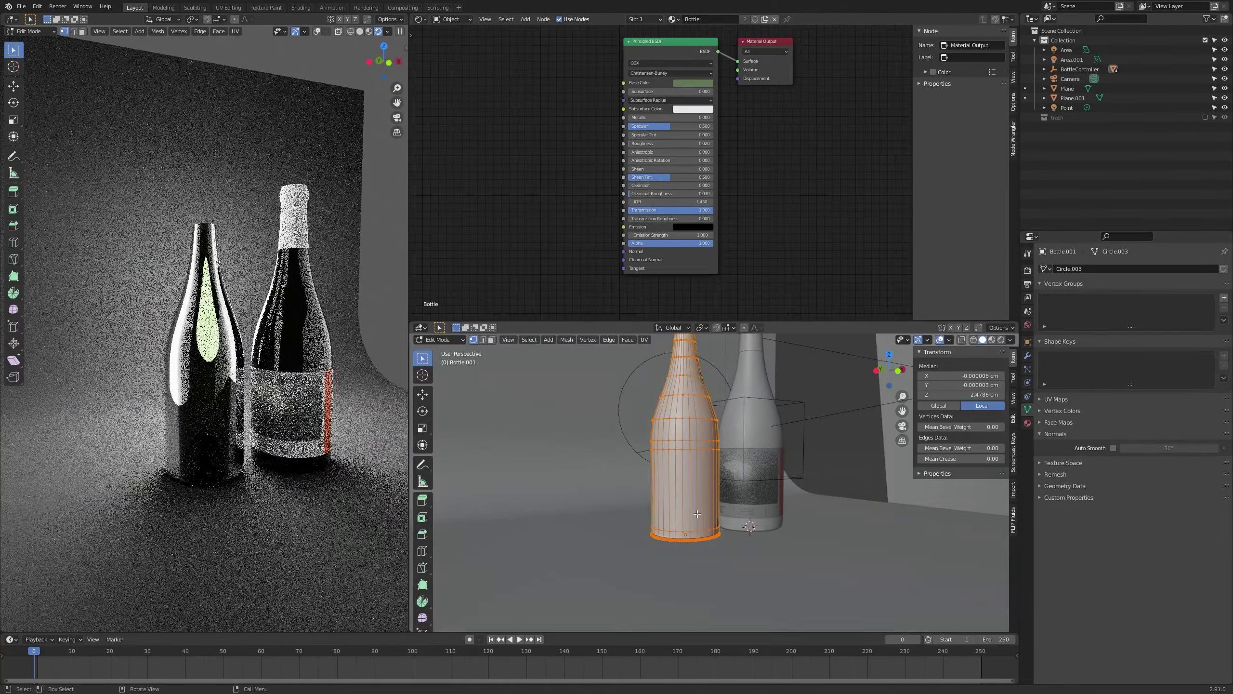
key("KP_1")
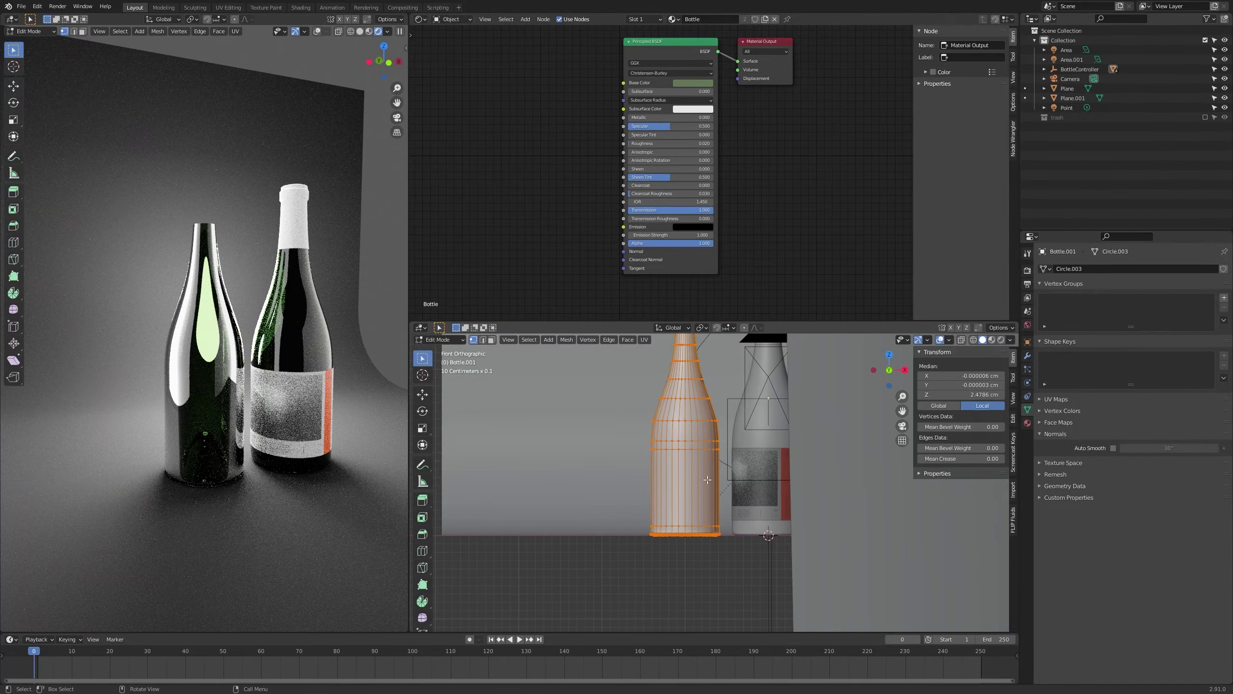
scroll(712, 456, "up", 2)
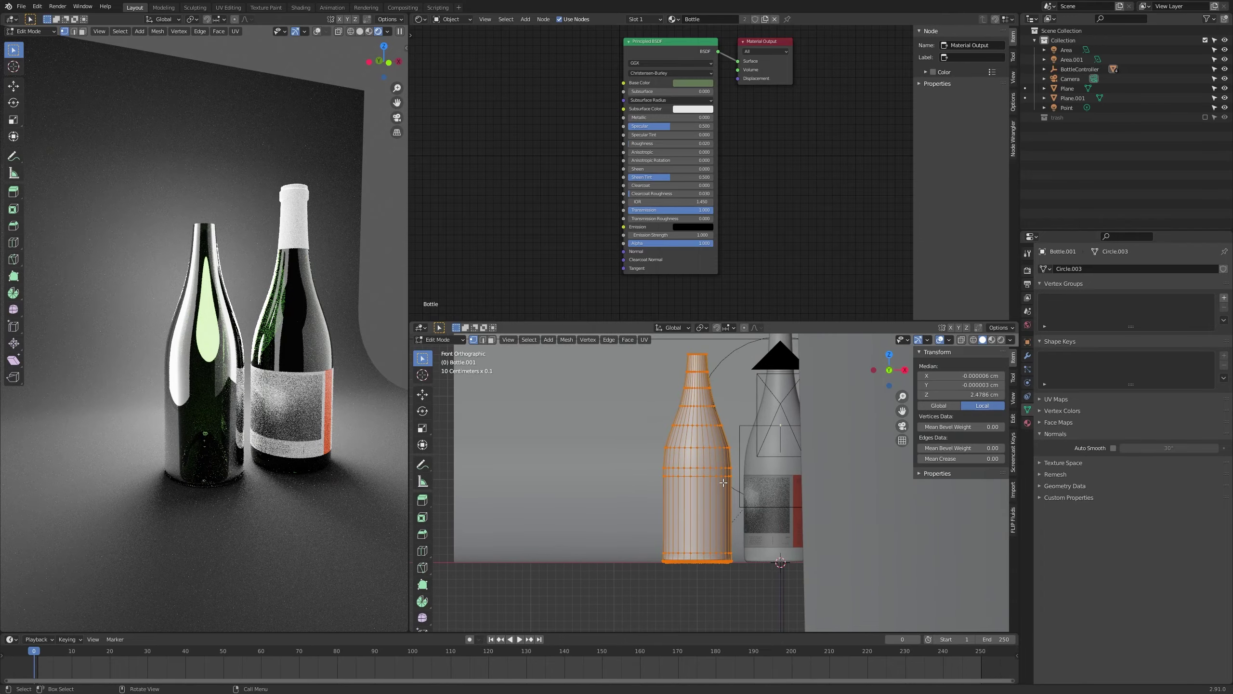
key("alt+a")
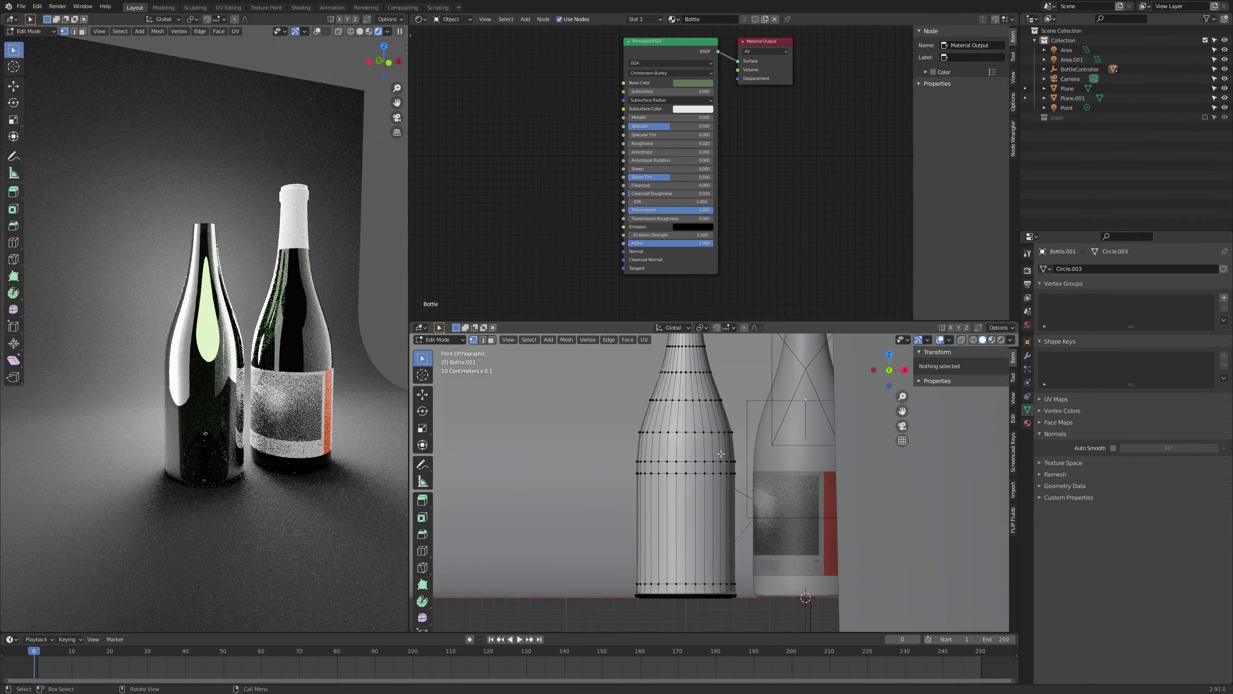
key("l")
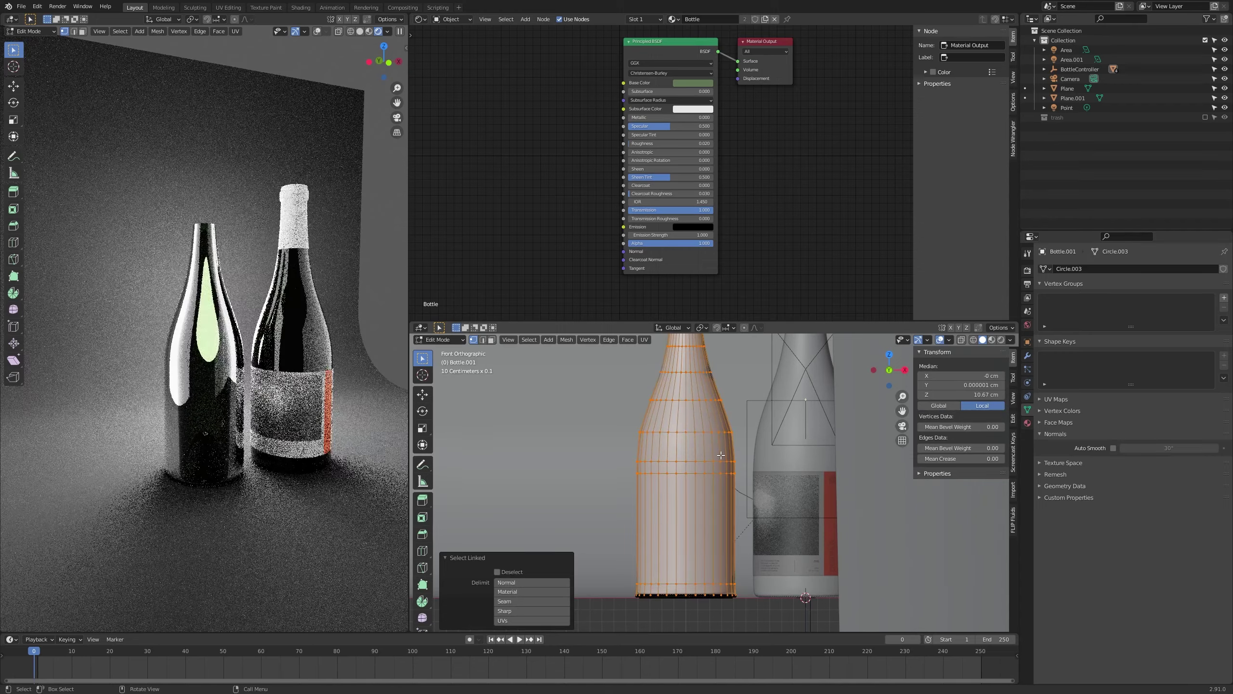
key("ctrl+i")
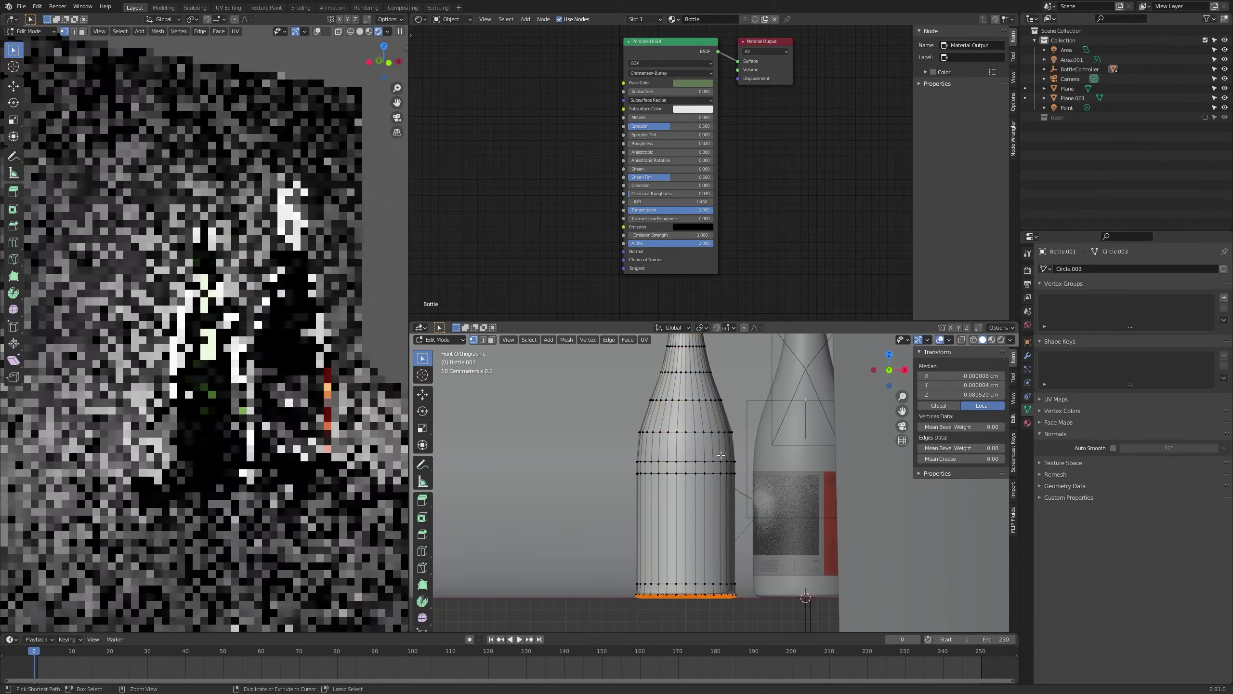
middle_click_drag(694, 575, 738, 554)
key("alt+z")
key("x")
left_click(742, 541)
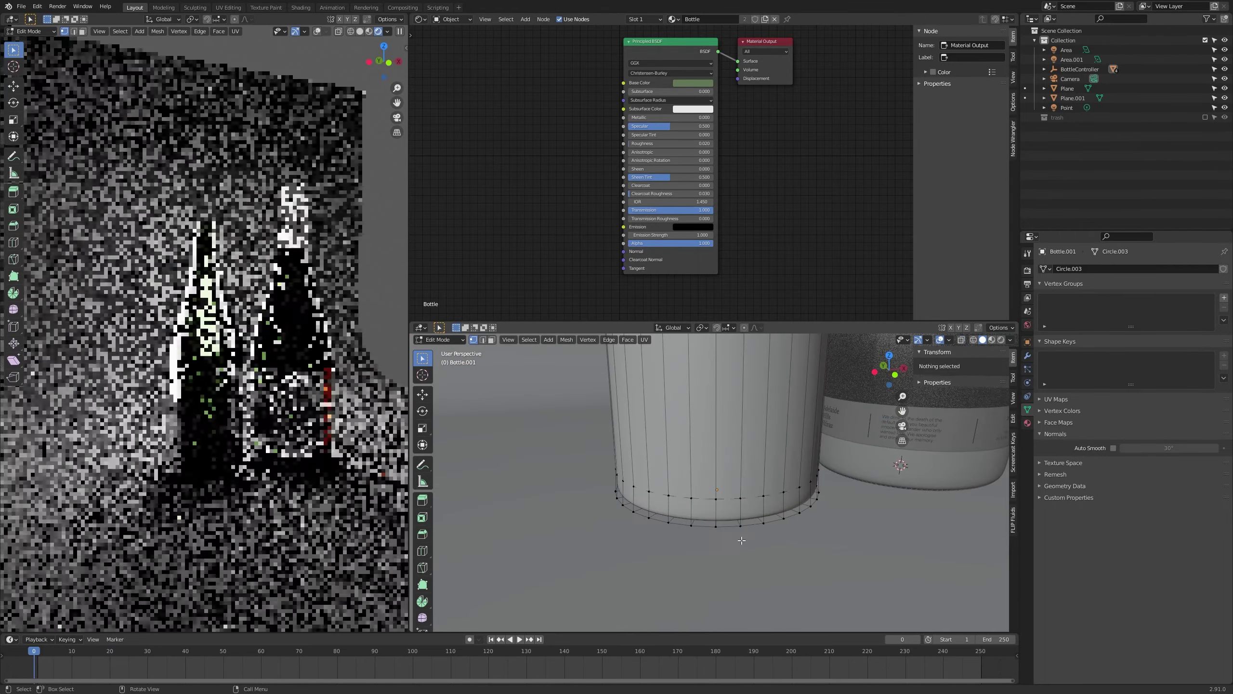
key("alt+z")
key("alt+z")
key("Tab")
scroll(740, 532, "down", 4)
scroll(743, 490, "down", 3)
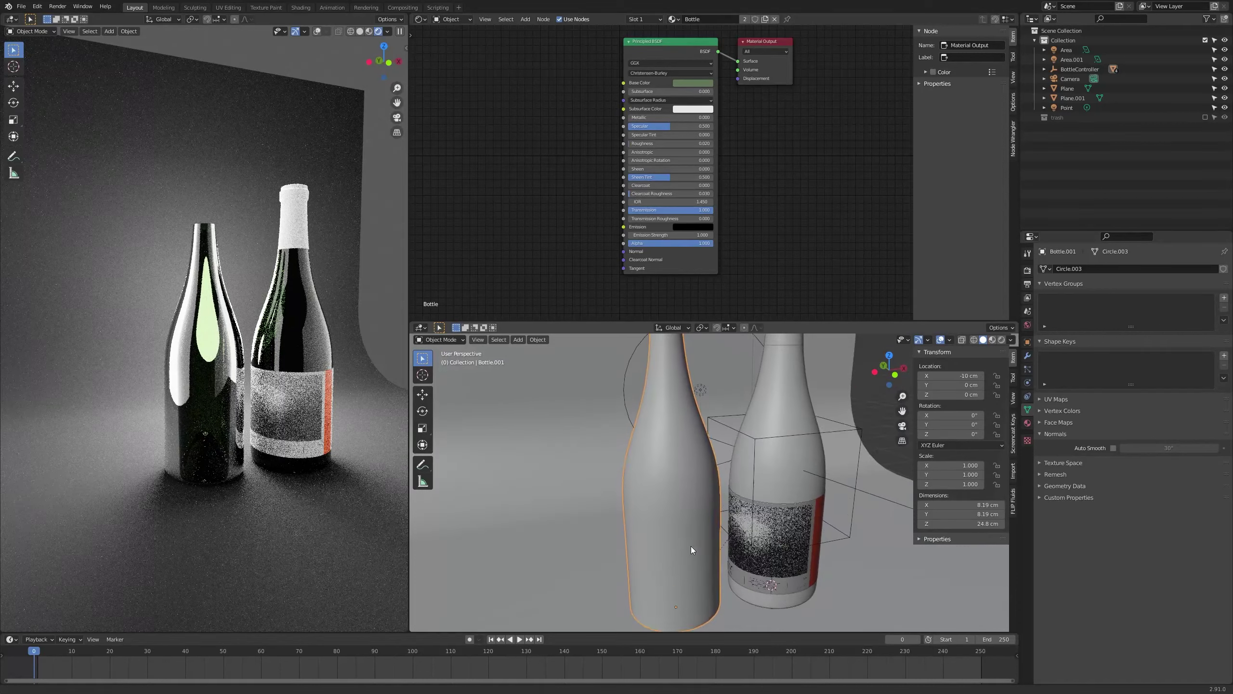
Select the open edge loop at the top of the inner shell's neck and return to Object Mode
middle_click_drag(691, 546, 721, 500)
key("Tab")
scroll(657, 405, "up", 3)
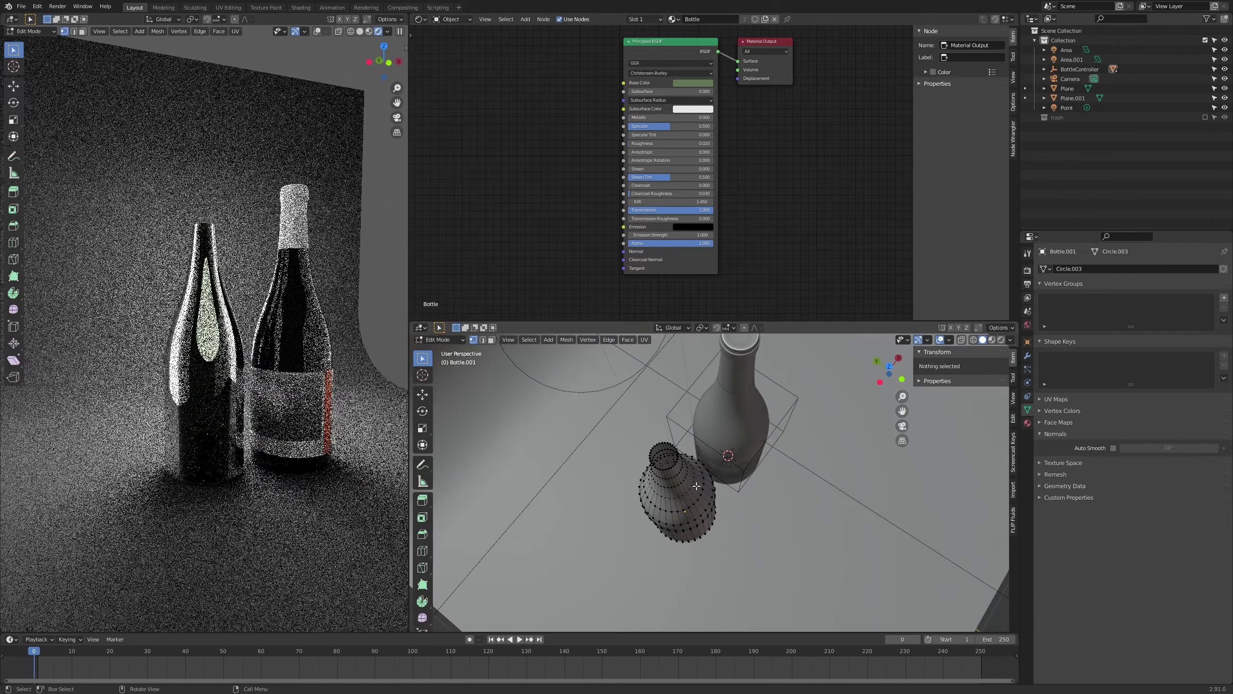
left_click(642, 409, "alt")
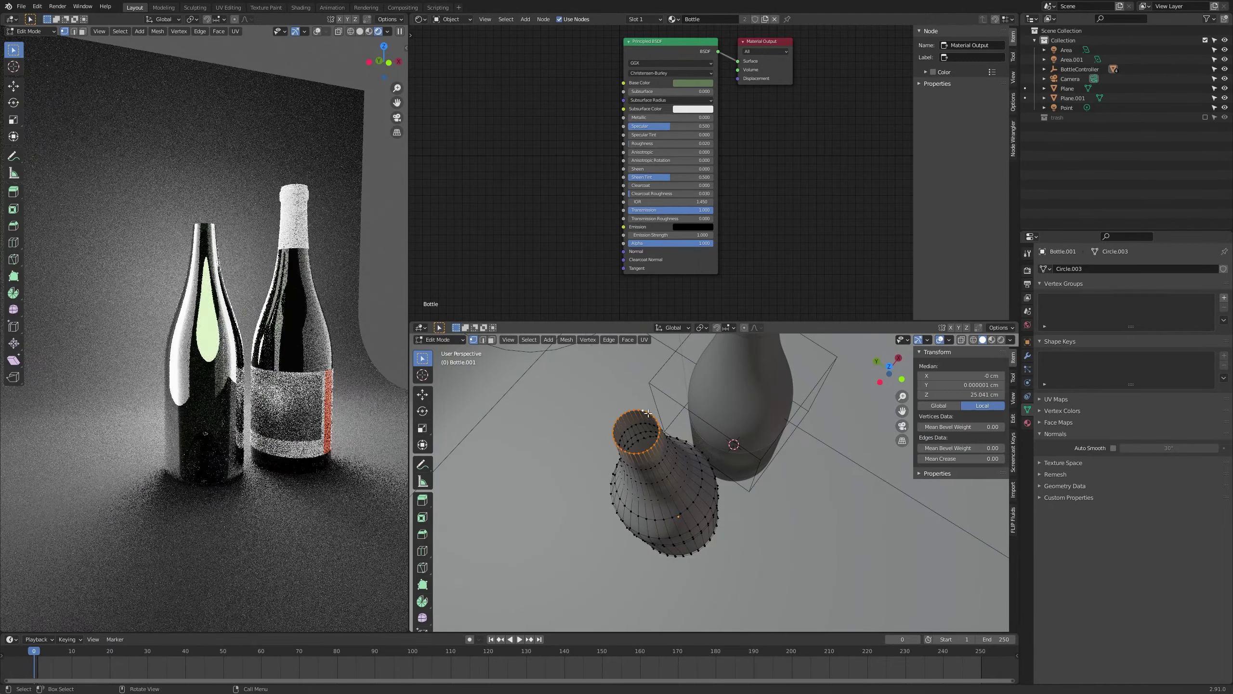
middle_click_drag(642, 410, 640, 362)
scroll(646, 389, "down", 5)
key("Tab")
middle_click_drag(656, 417, 611, 402)
key("g")
key("x")
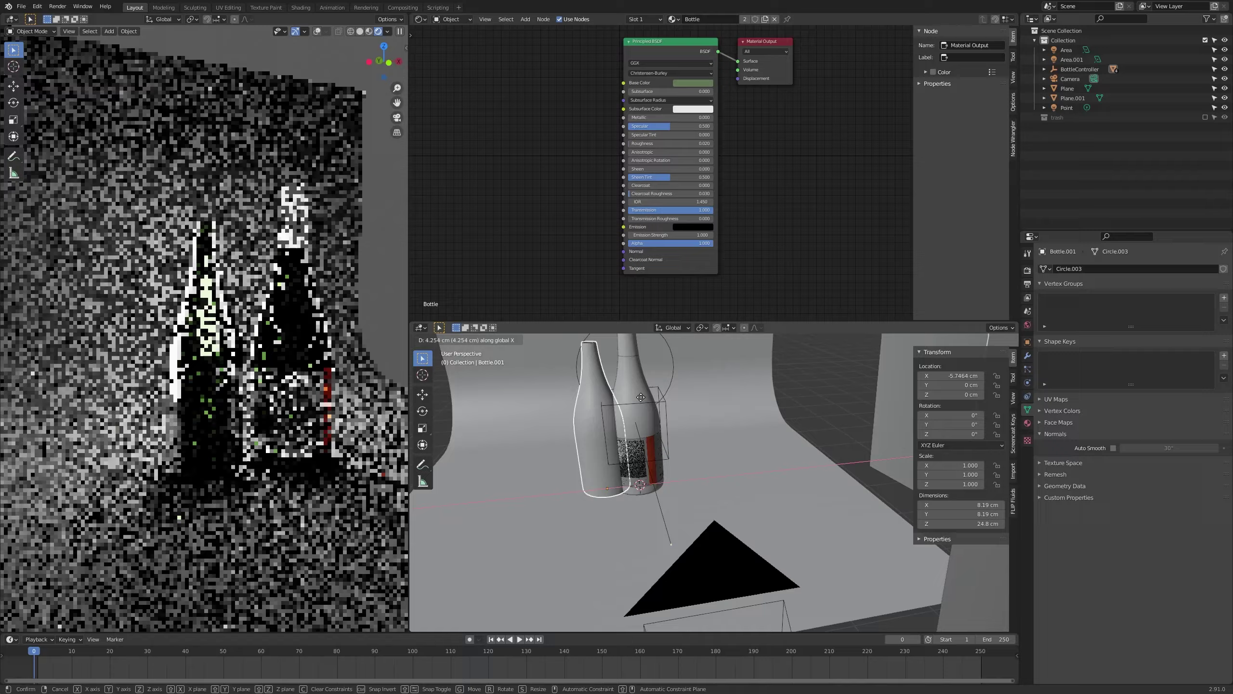
right_click(667, 397)
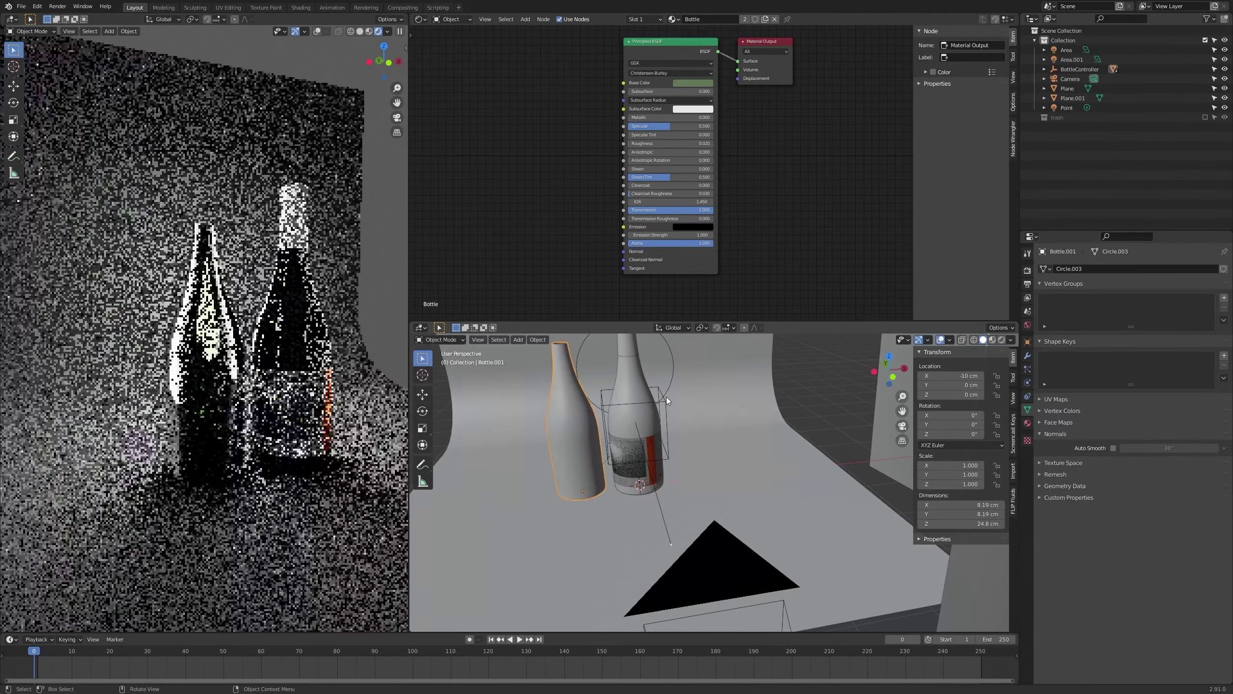
middle_click_drag(667, 398, 676, 431)
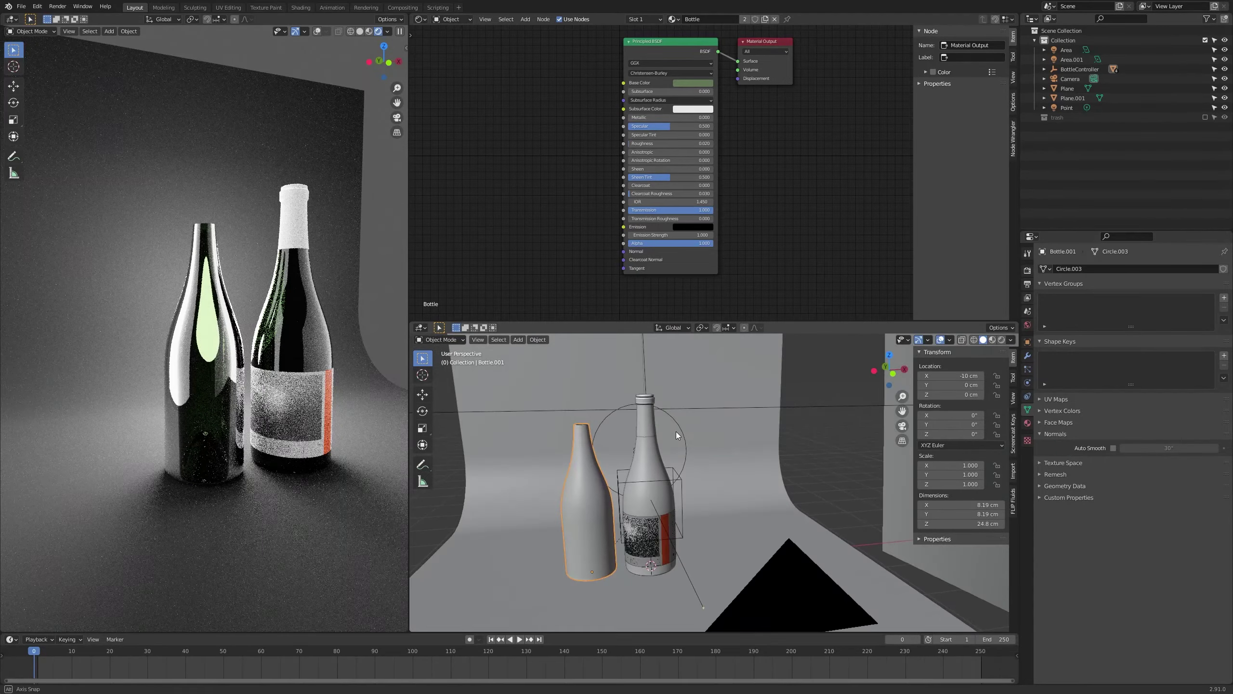
Edge-slide the lower edge loop of the original bottle's foil up the neck by a factor of about 0.46
left_click(638, 423)
key("Tab")
scroll(638, 427, "up", 6)
left_click(639, 453, "alt")
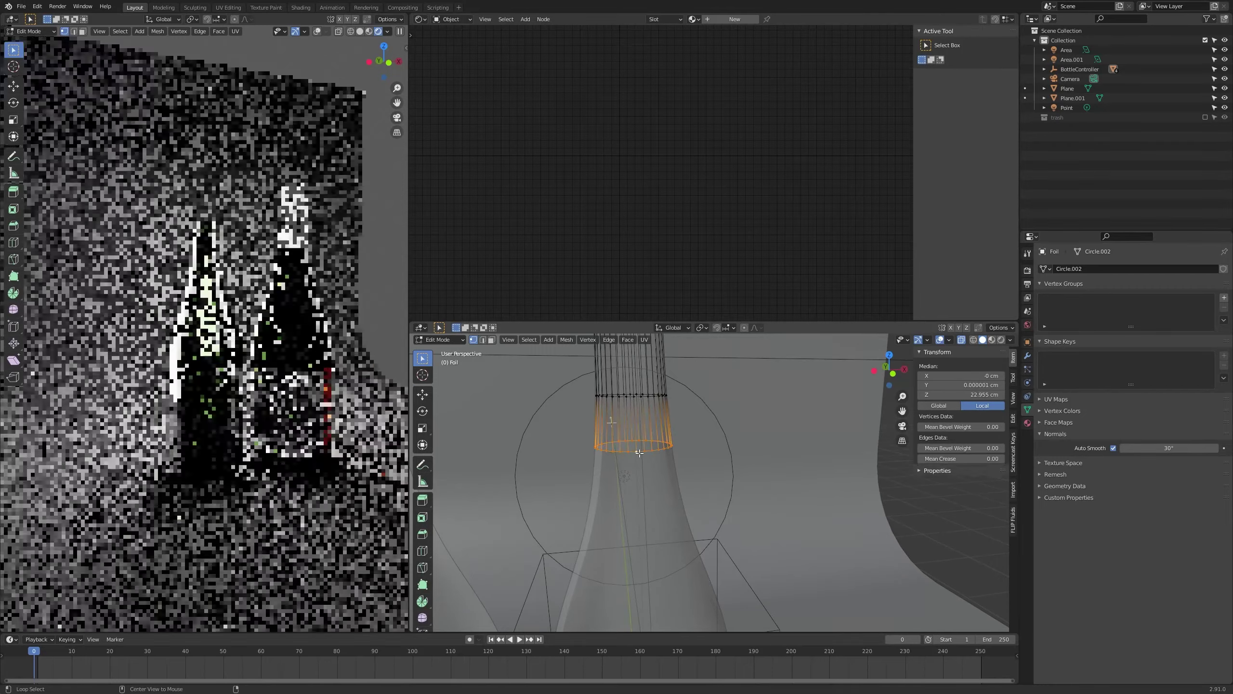
key("alt+z")
scroll(665, 454, "up", 1)
key("g")
key("g")
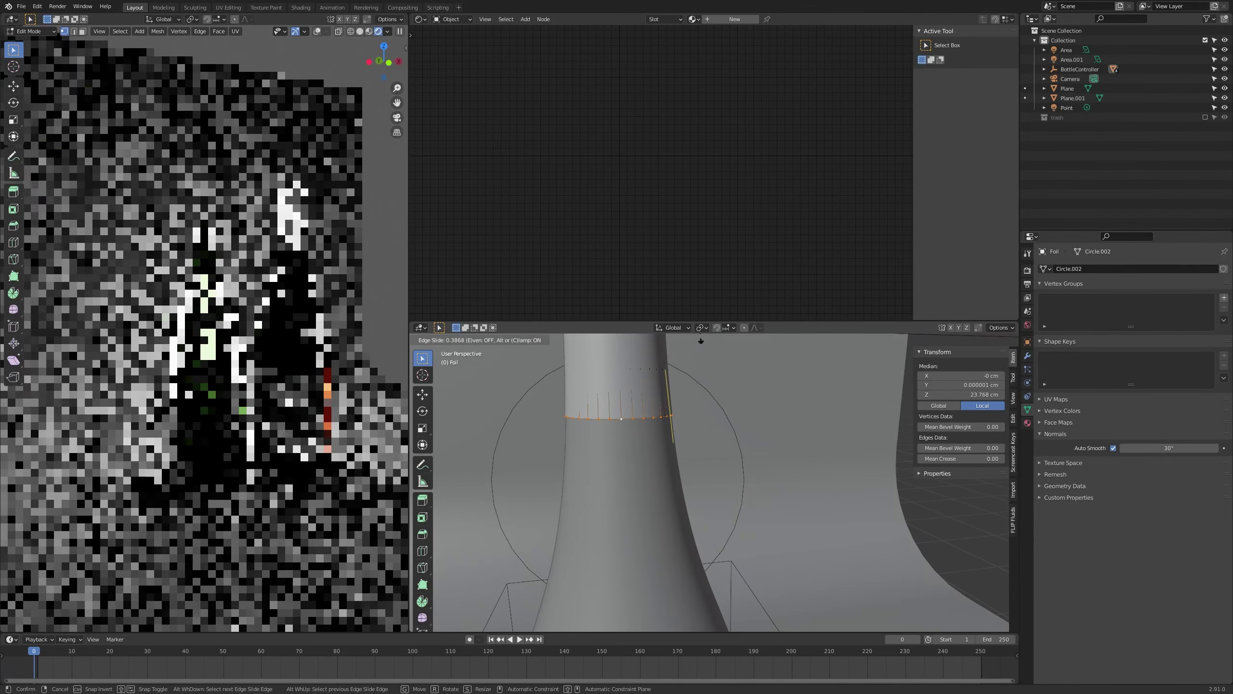
left_click(705, 609)
Scale the foil's lower edge loop slightly to fit closely around the bottle neck, and return to Object Mode
scroll(639, 419, "up", 4)
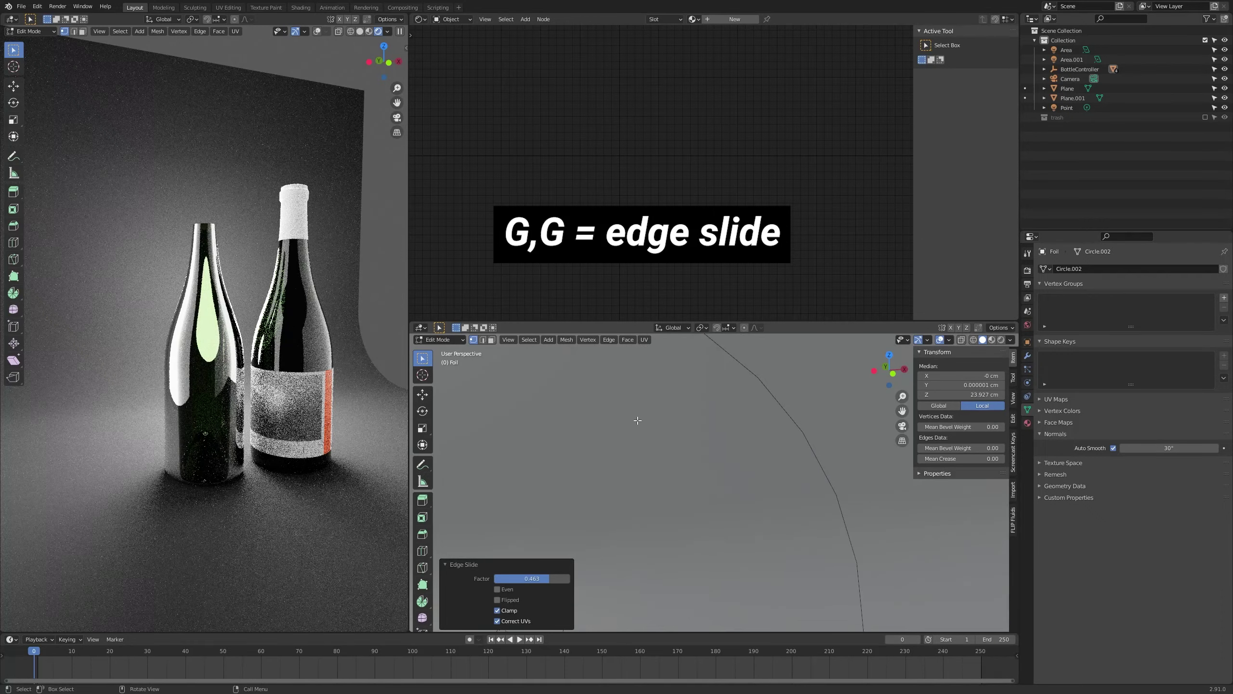
scroll(576, 481, "down", 3)
key("KP_Decimal")
middle_click_drag(577, 476, 592, 441)
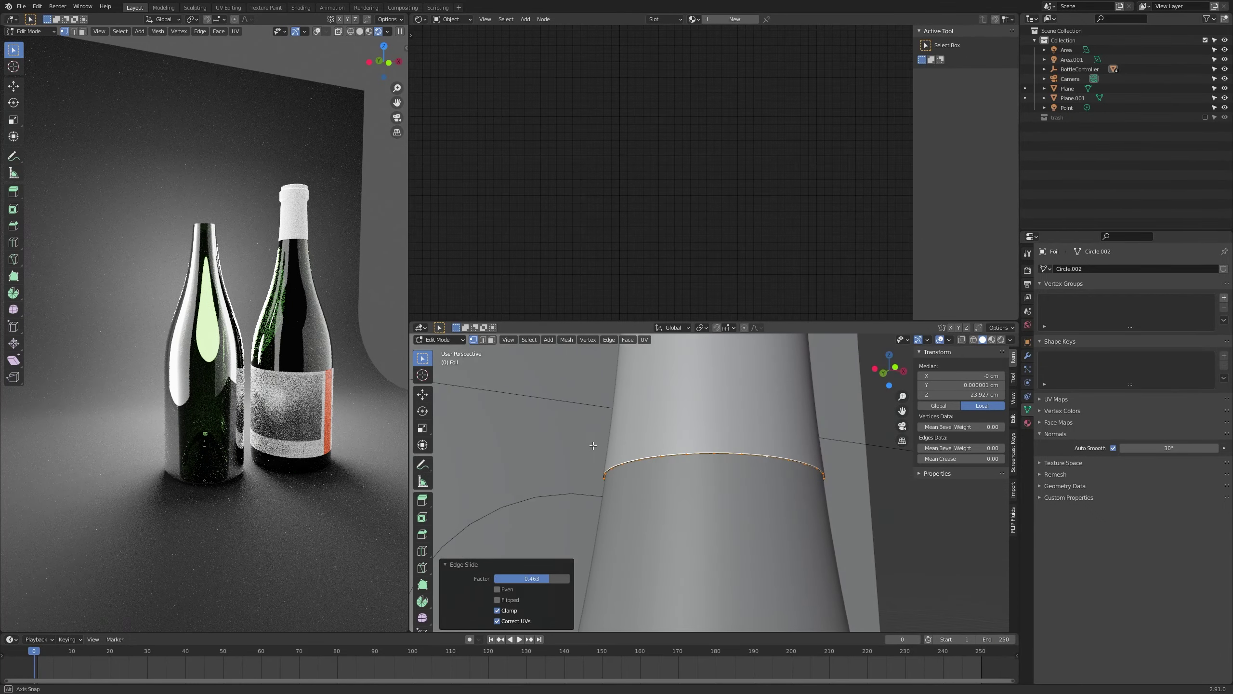
key("s")
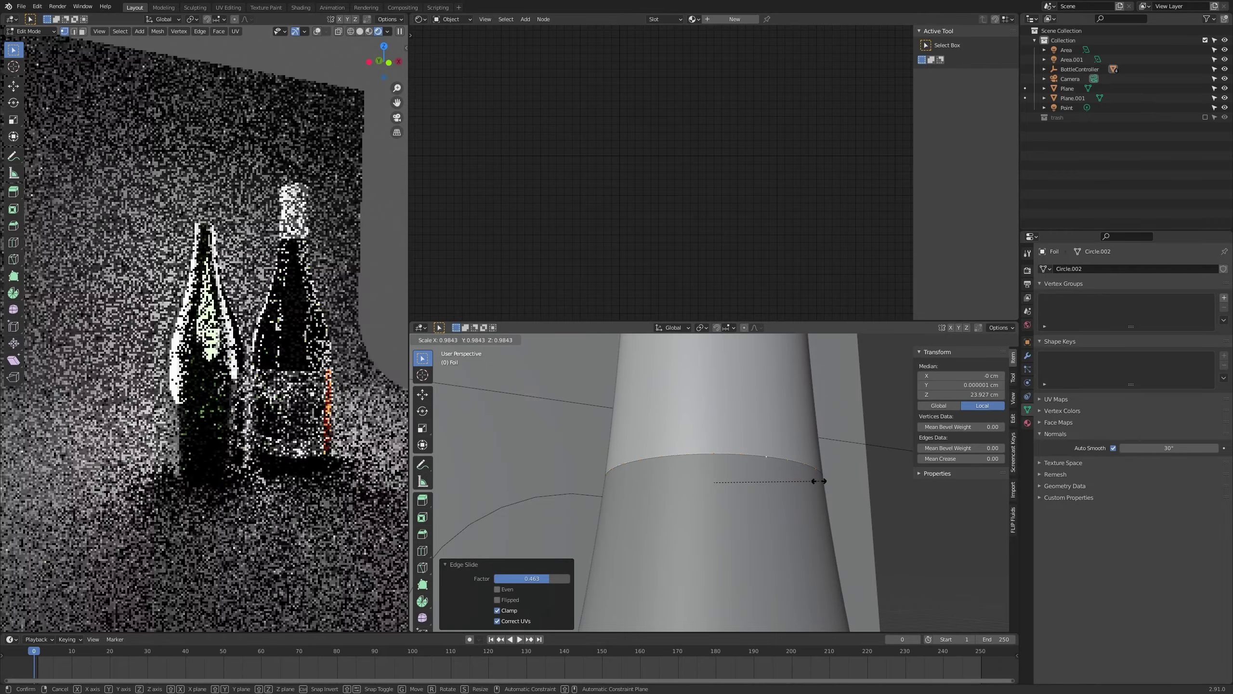
left_click(831, 476)
key("Tab")
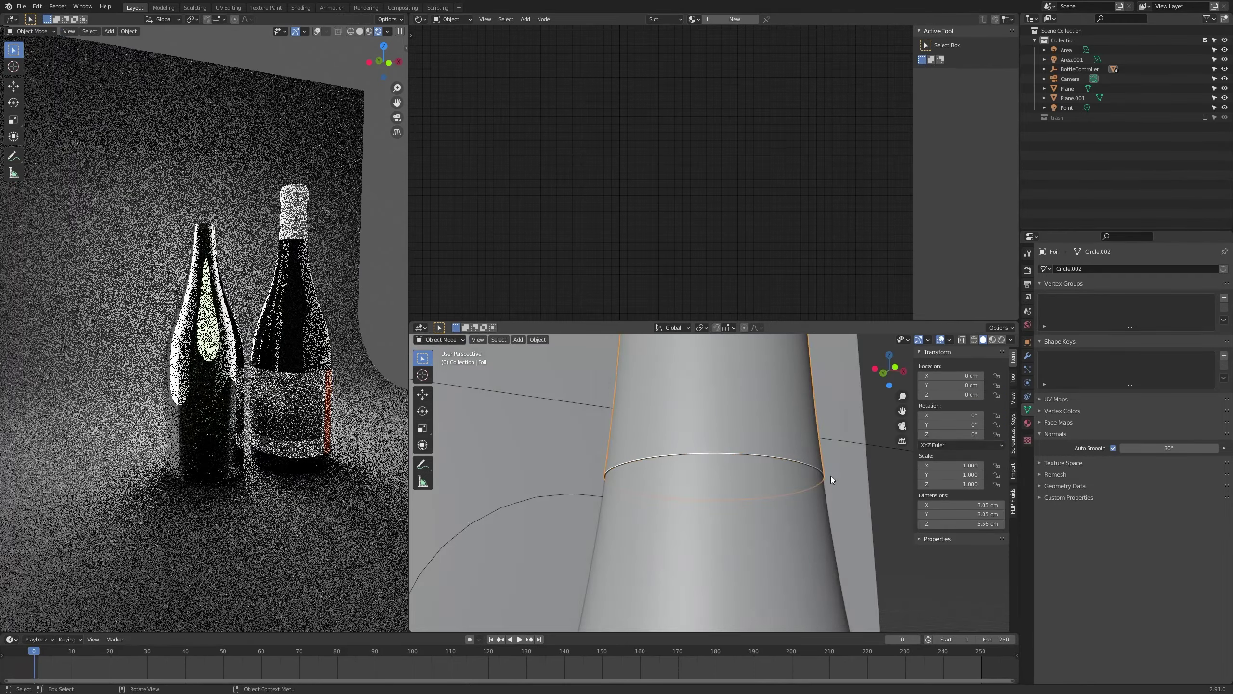
scroll(830, 476, "down", 11)
middle_click_drag(829, 477, 805, 507)
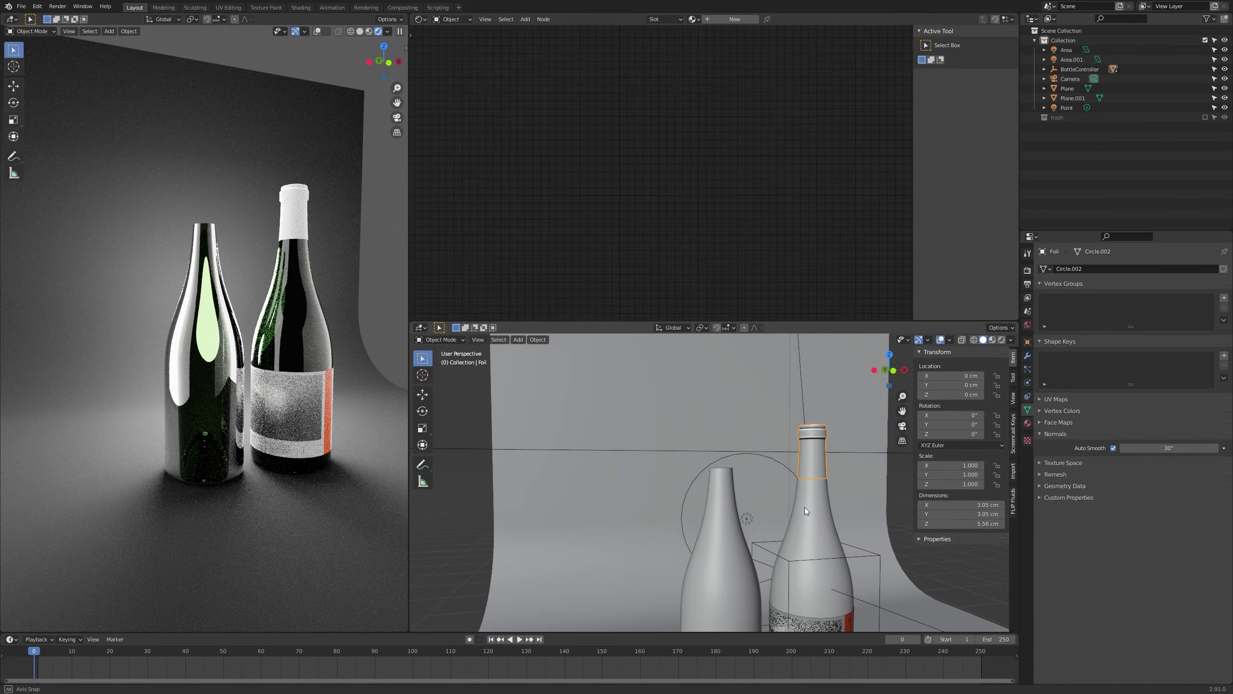
Delete the vertices of the topmost open edge loop on the inner shell's neck in Edit Mode
left_click(732, 511)
key("Tab")
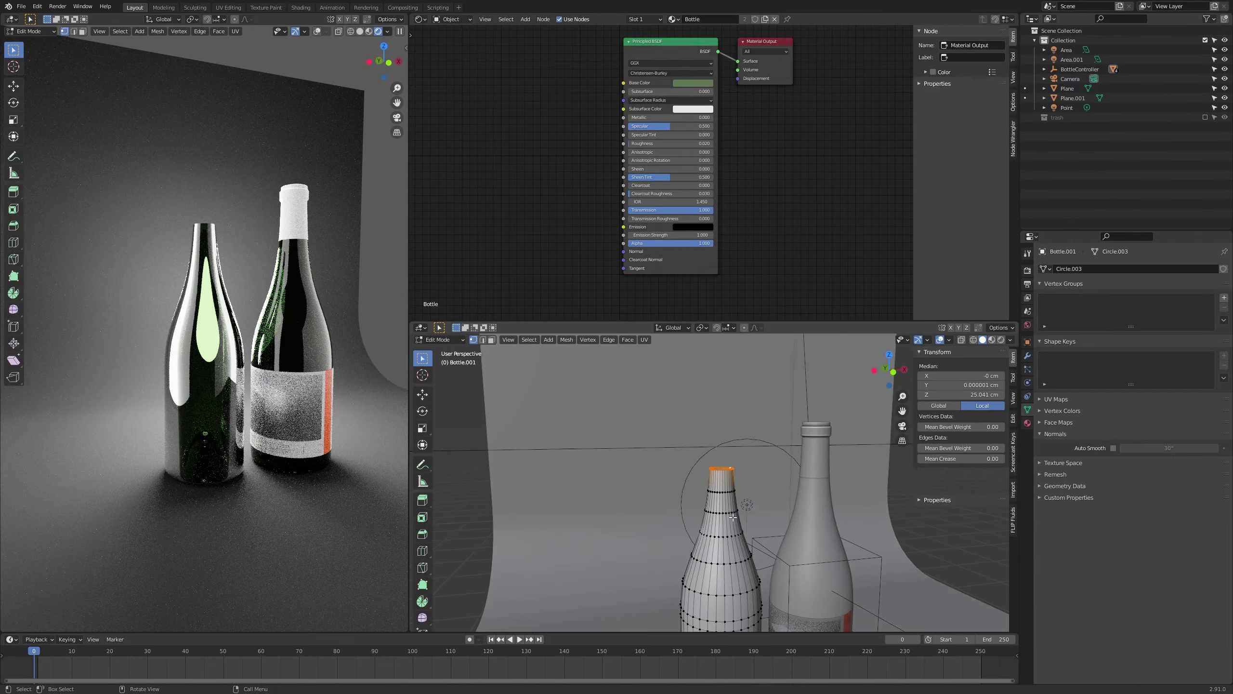
scroll(723, 506, "up", 4)
middle_click_drag(714, 501, 706, 496)
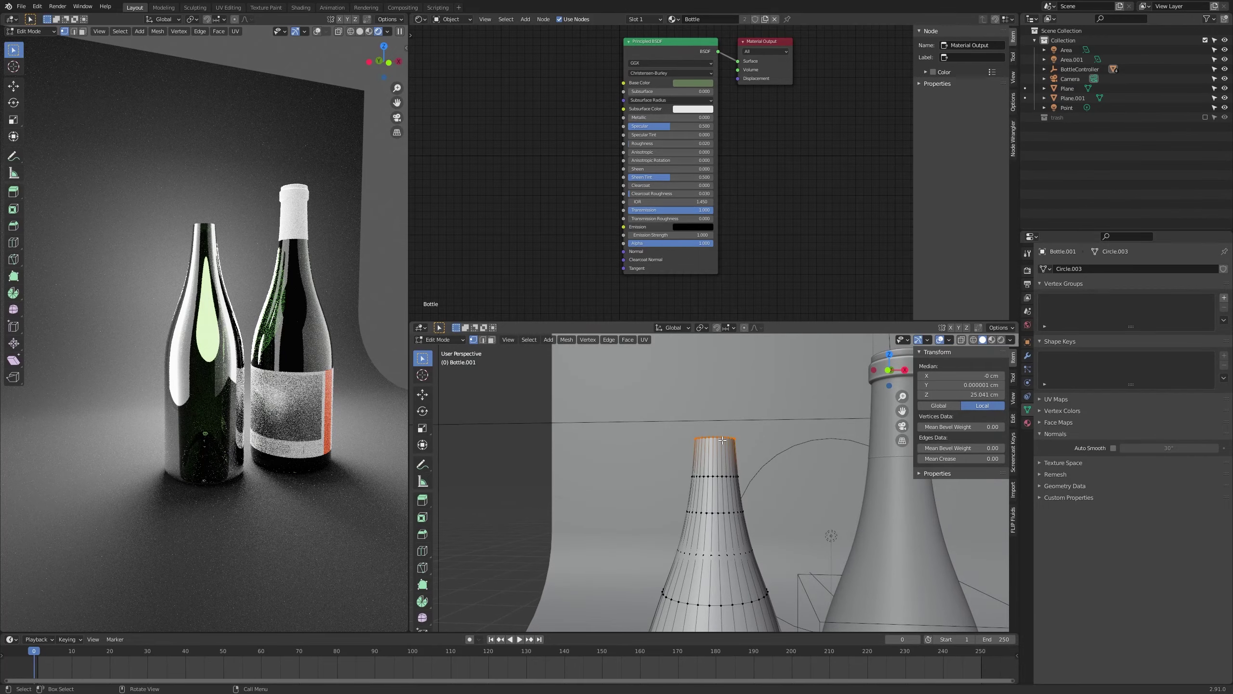
key("x")
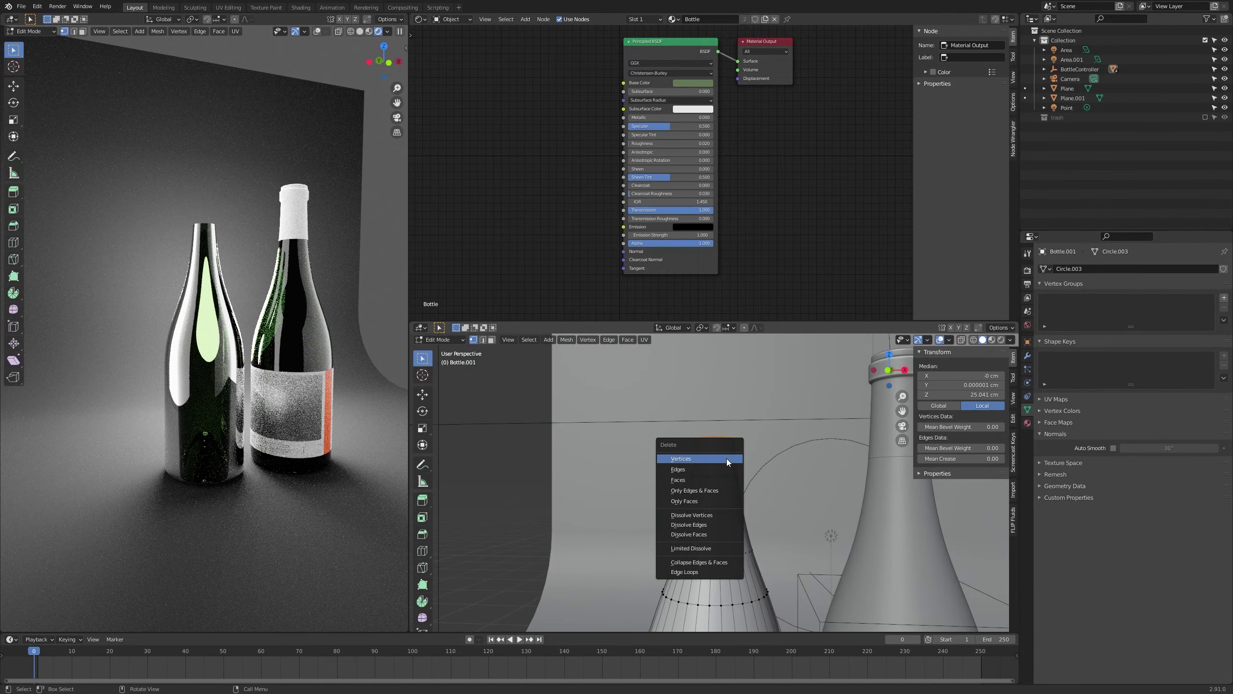
left_click(724, 450)
Select the new top edge loop of the inner shell's neck and fill it with a face
left_click(720, 476, "alt")
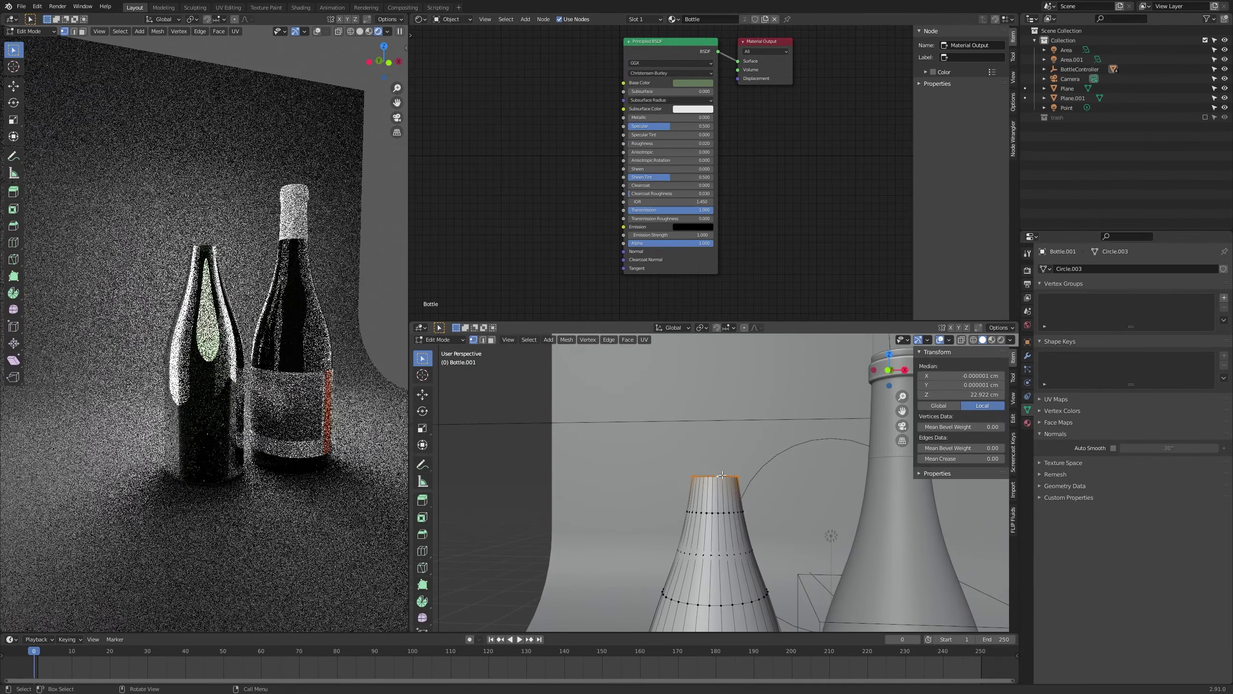
middle_click_drag(720, 476, 769, 503)
key("f")
key("z")
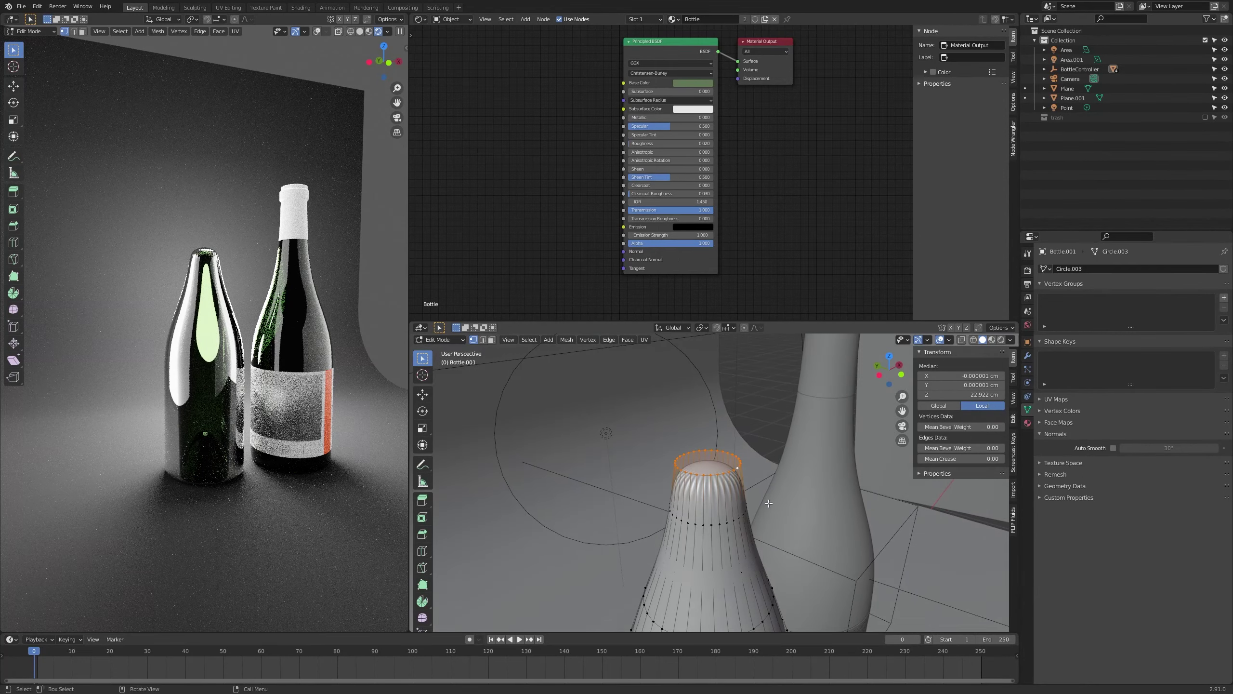
Set the mean crease of the capped top edge loop to 1.00 so the subdivided rim stays sharp
key("ctrl+3")
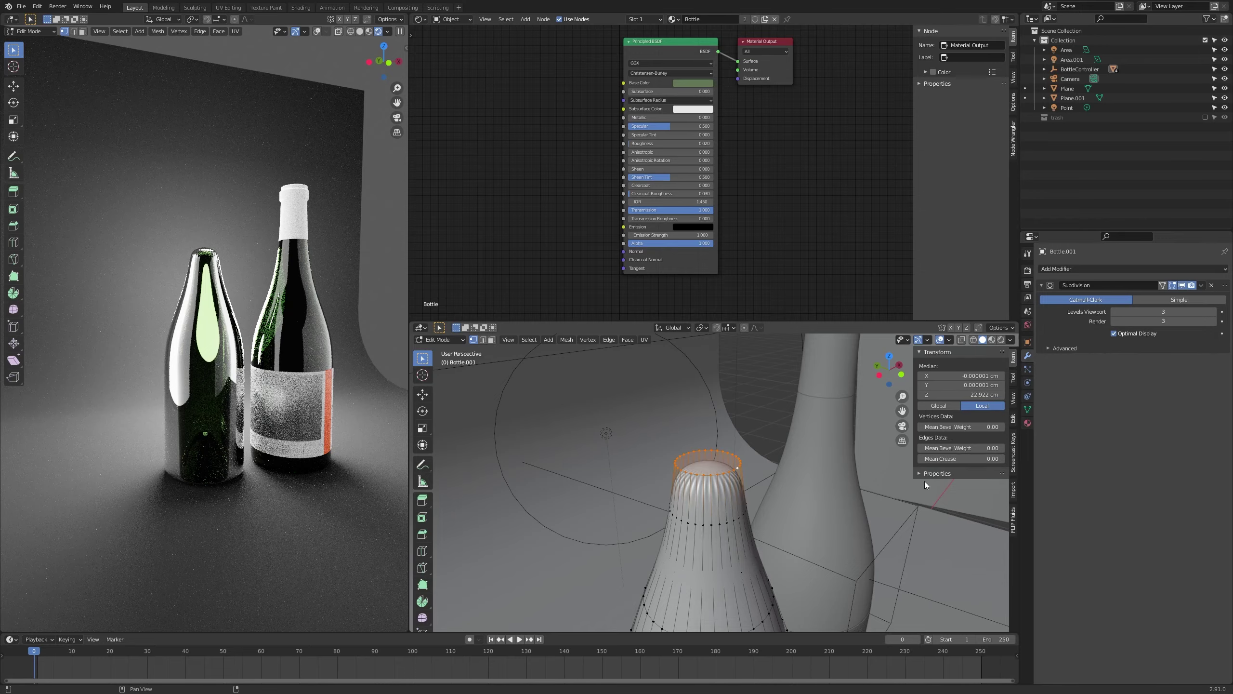
left_click_drag(941, 457, 976, 457)
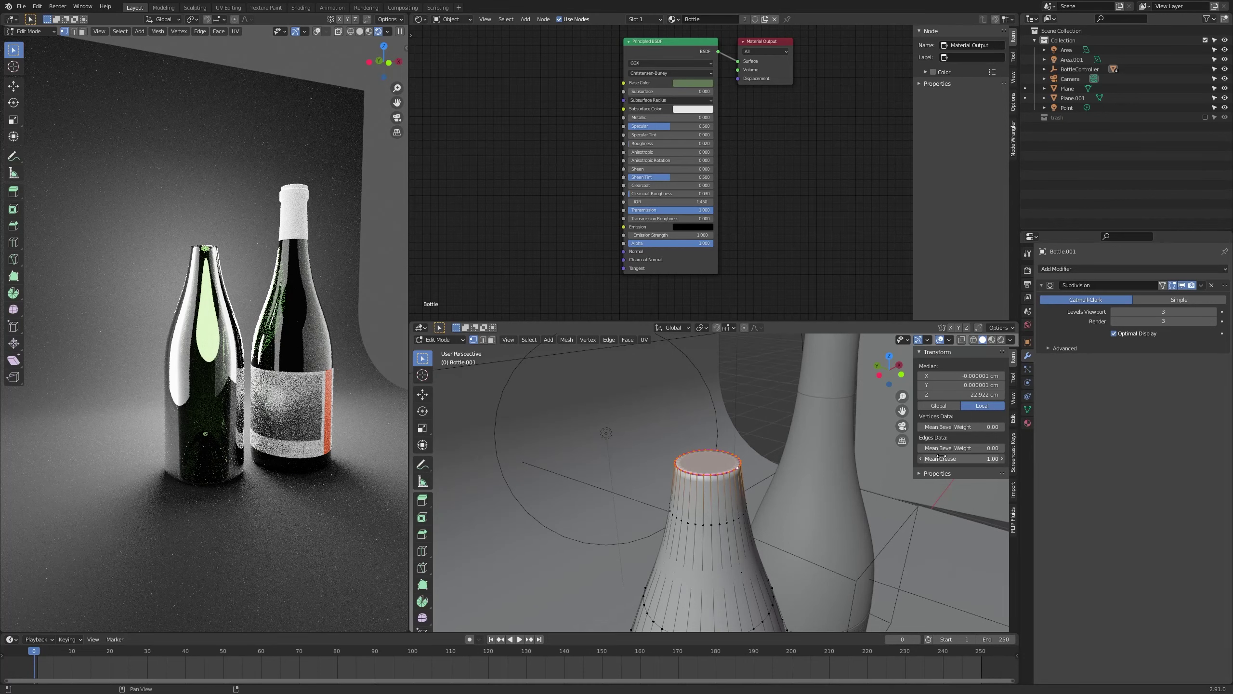
key("KP_Decimal")
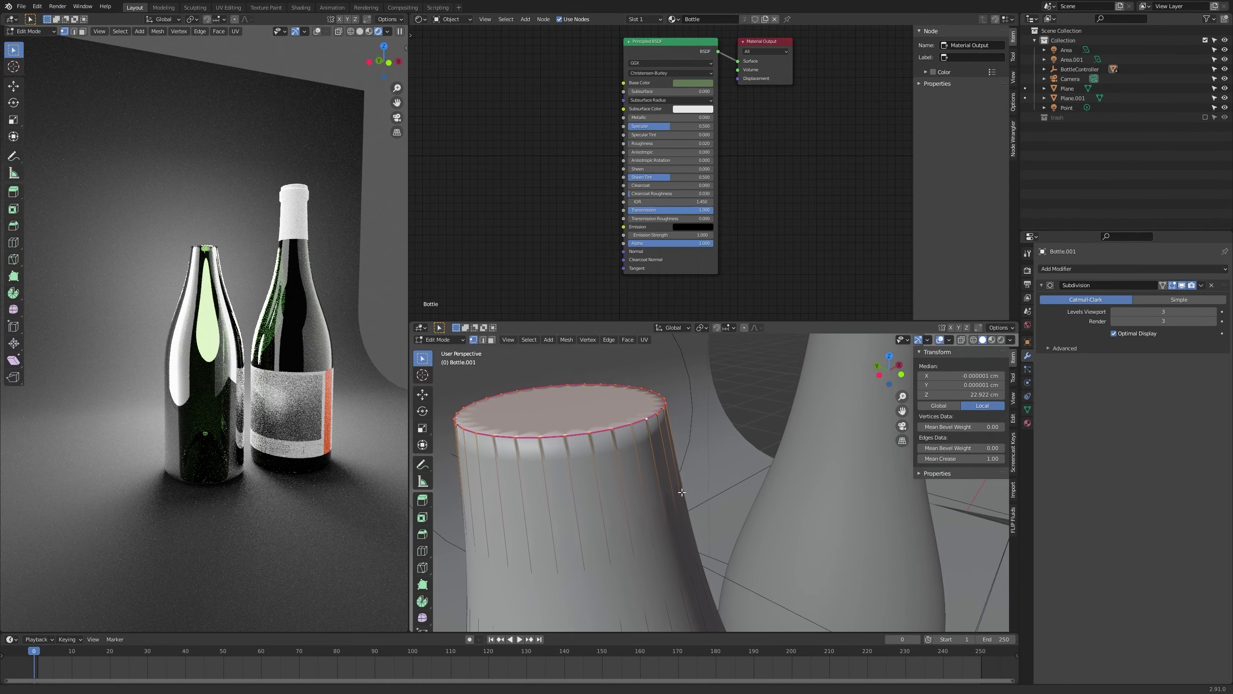
middle_click_drag(681, 493, 706, 506, "shift")
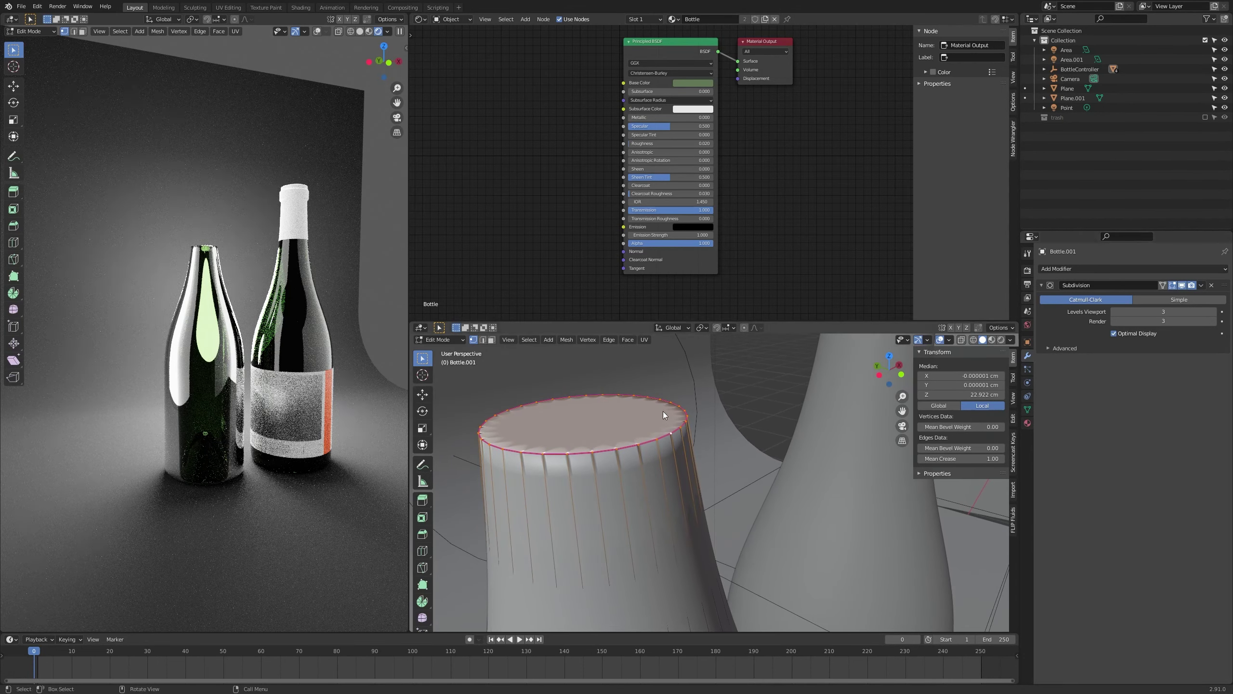
scroll(663, 411, "down", 3)
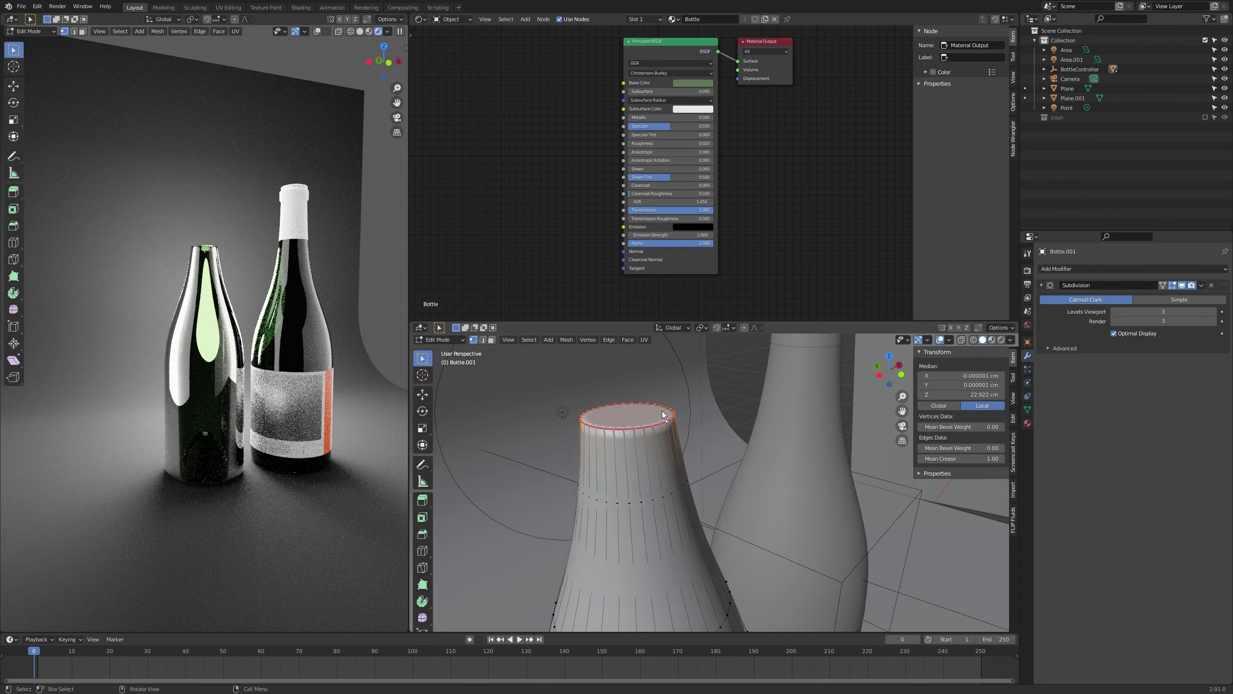
Return to Object Mode and smooth the inner shell's shading around its capped rim
key("Tab")
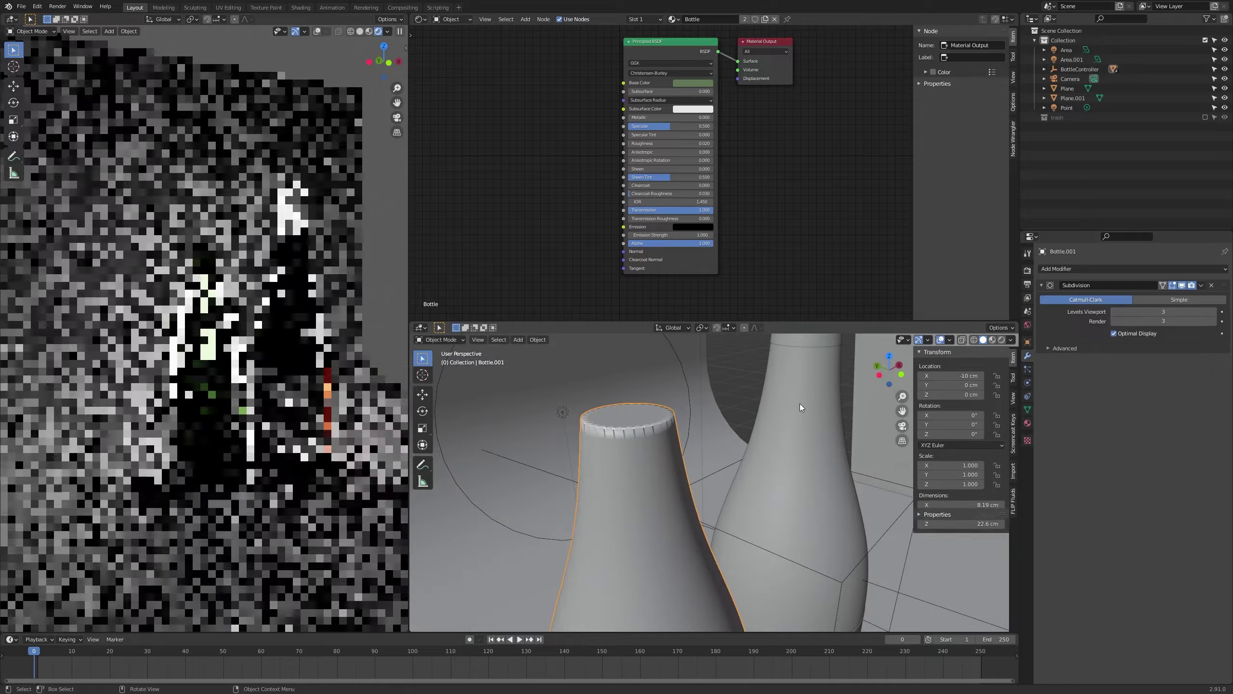
key("q")
left_click(753, 404)
scroll(754, 403, "down", 3)
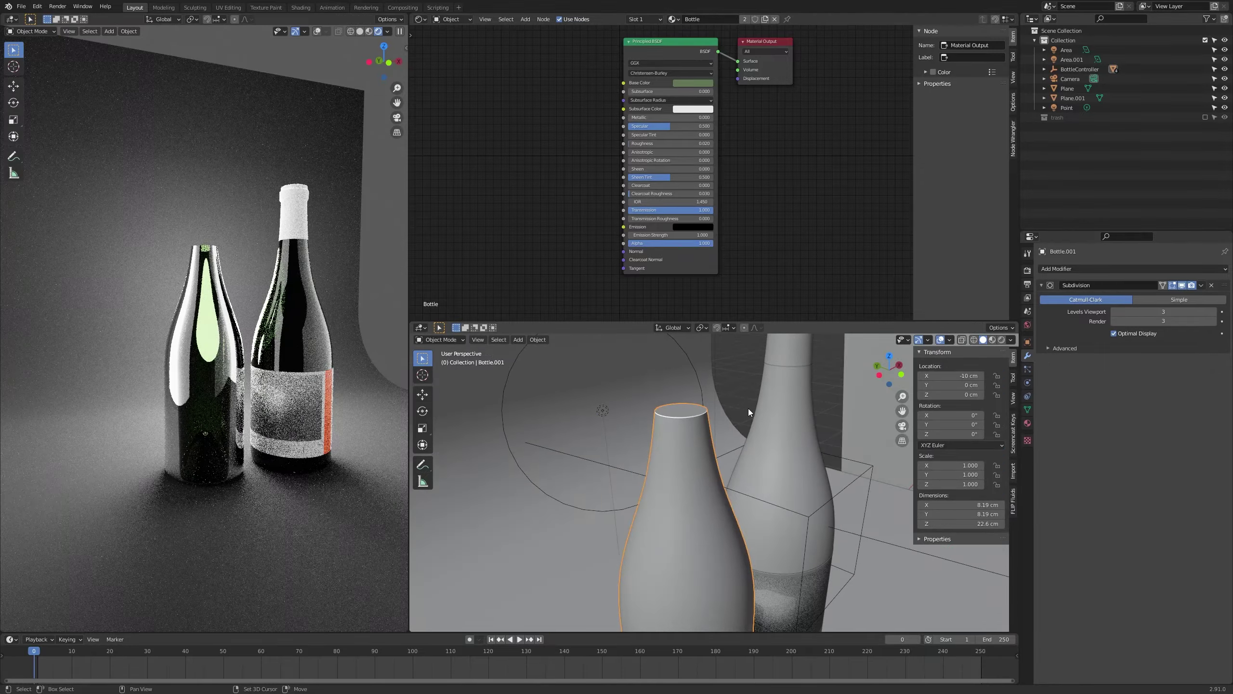
middle_click_drag(748, 408, 619, 440)
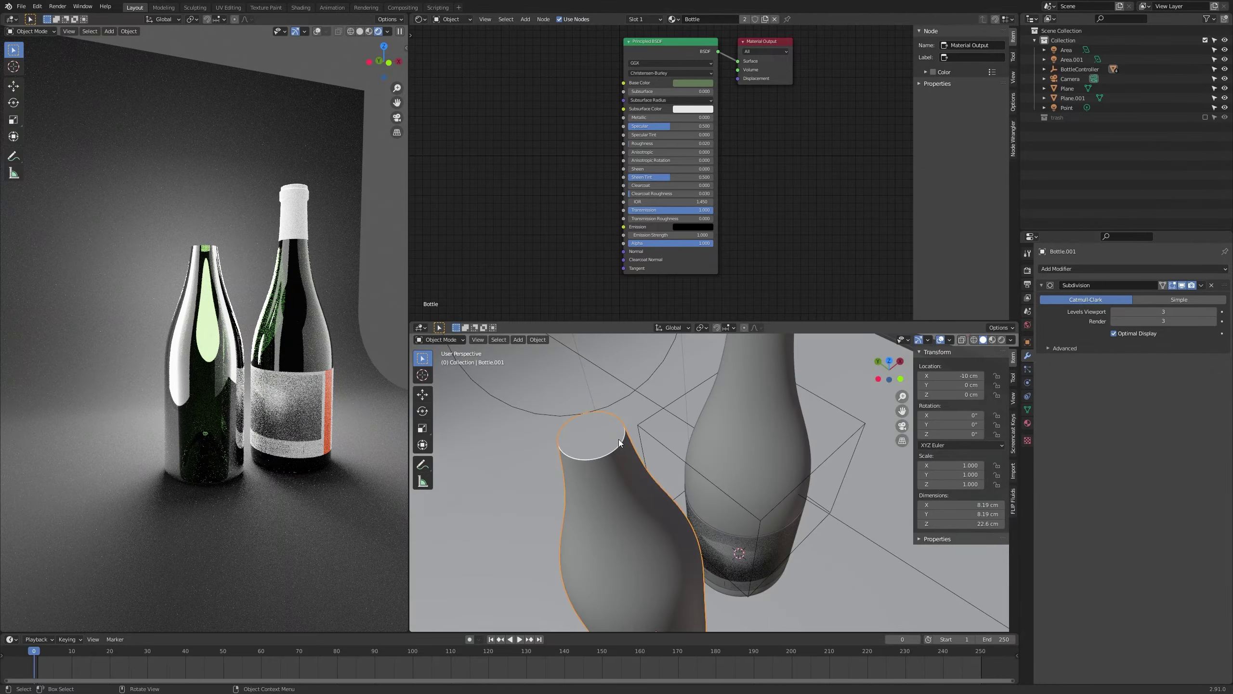
Examine the Subdivision modifier's advanced crease option and the effect of the top loop's mean crease on the rim
key("Tab")
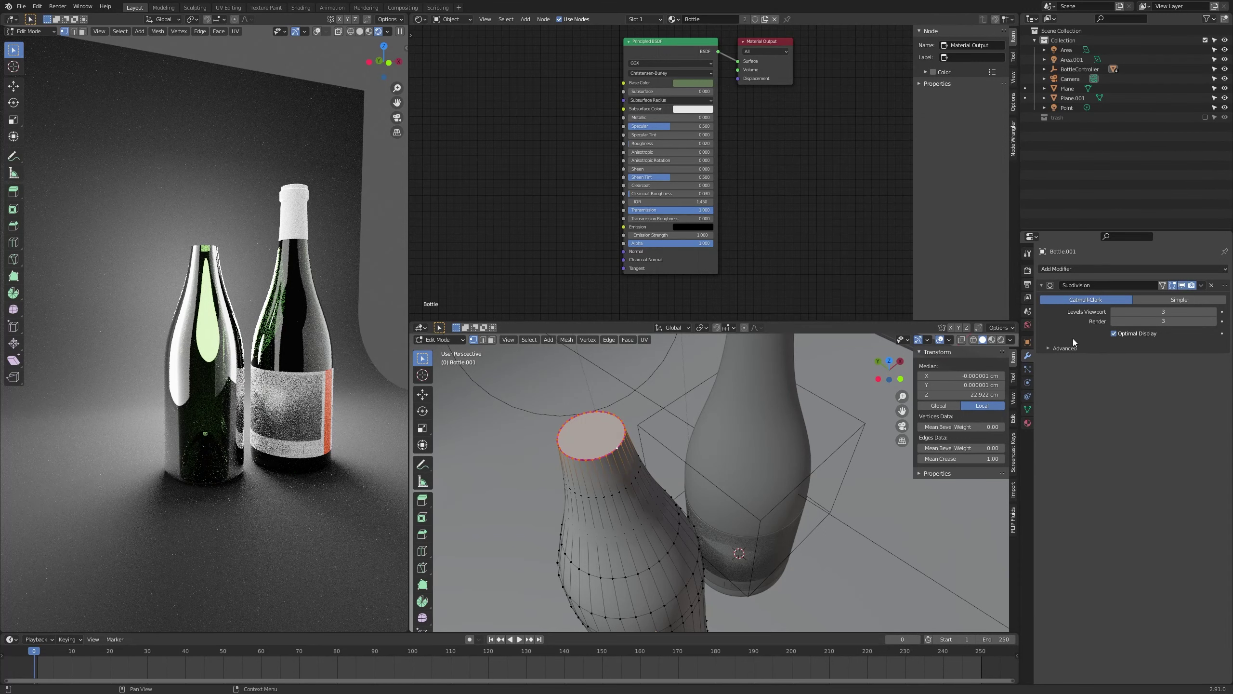
left_click(1056, 348)
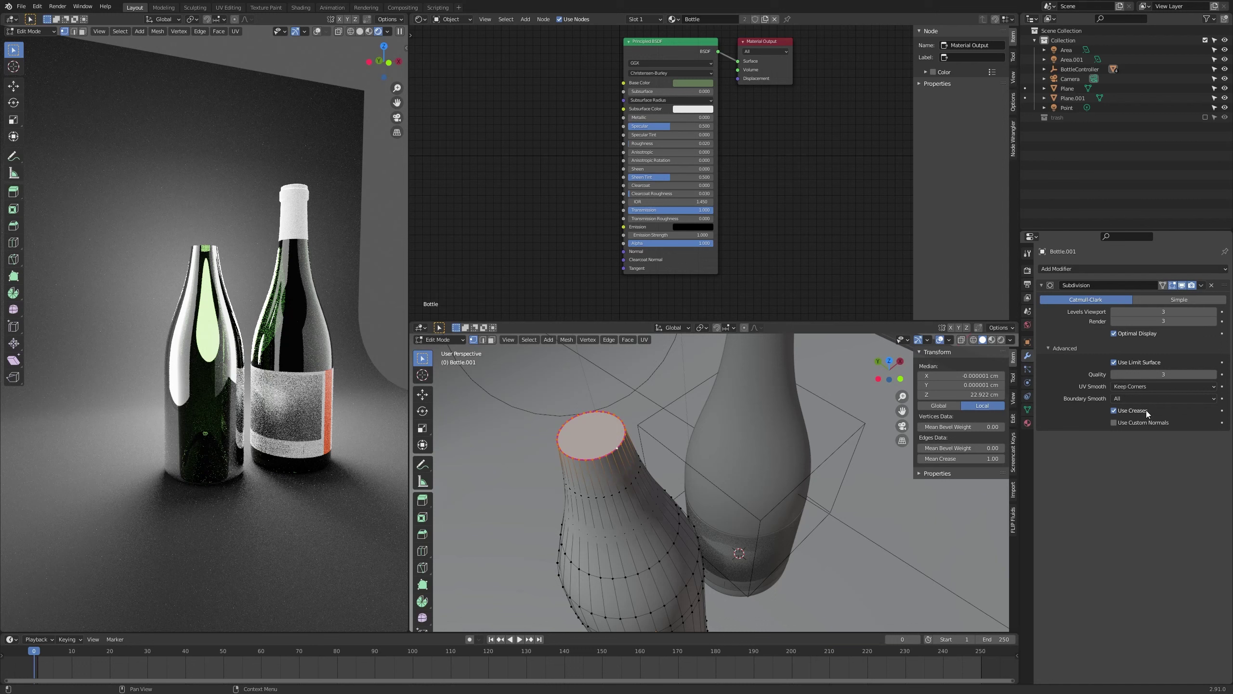
left_click(1061, 349)
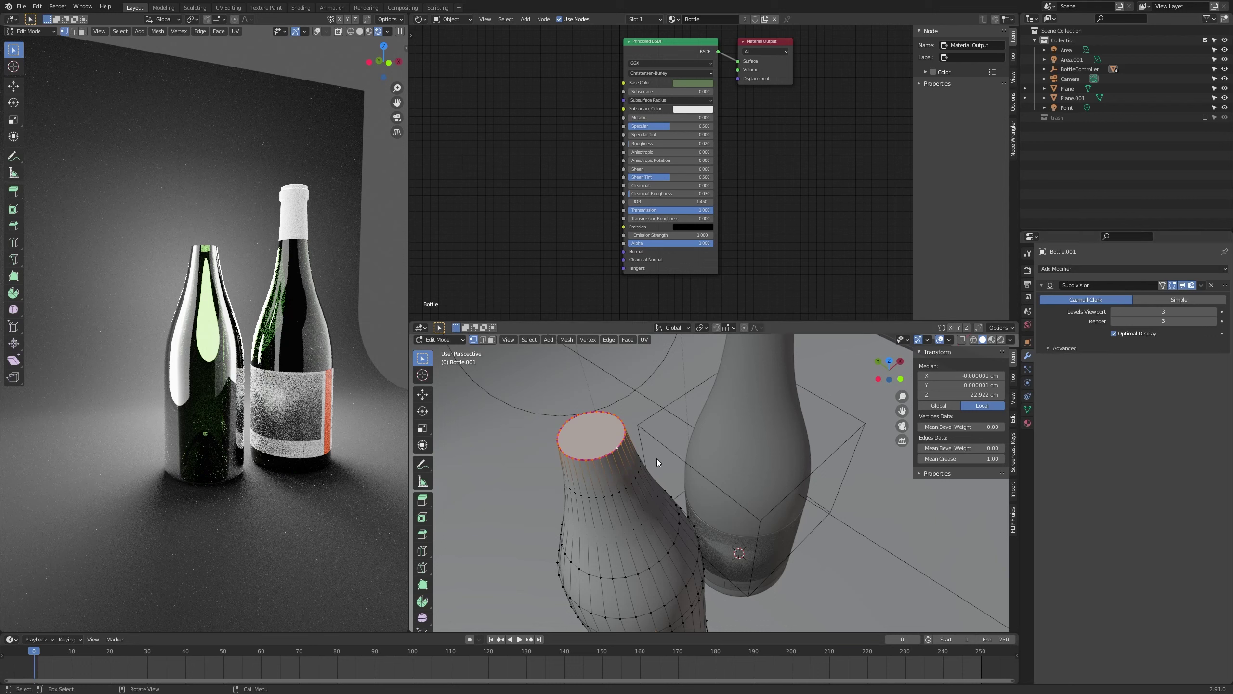
mouse_move(960, 462)
left_mouse_down()
mouse_move(937, 463)
mouse_move(976, 459)
left_mouse_up()
middle_click_drag(582, 412, 576, 389)
key("Tab")
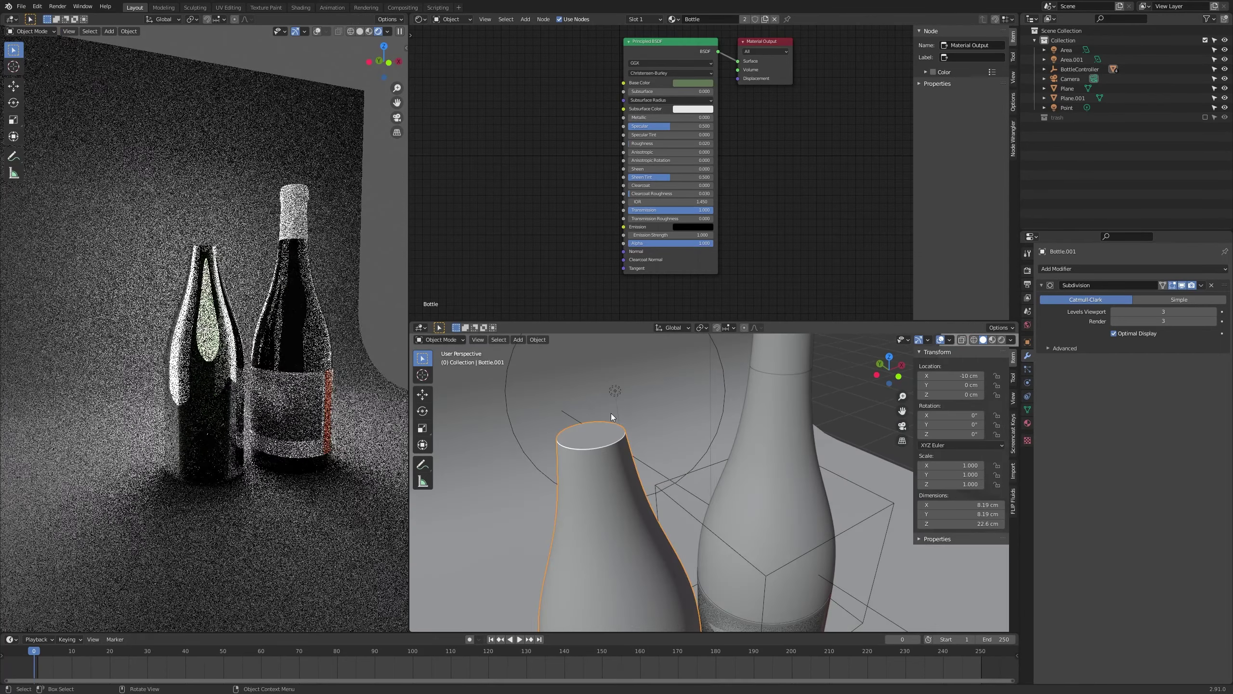
Make the inner shell's Bottle material a single-user copy and rename it Wine
scroll(617, 427, "down", 4)
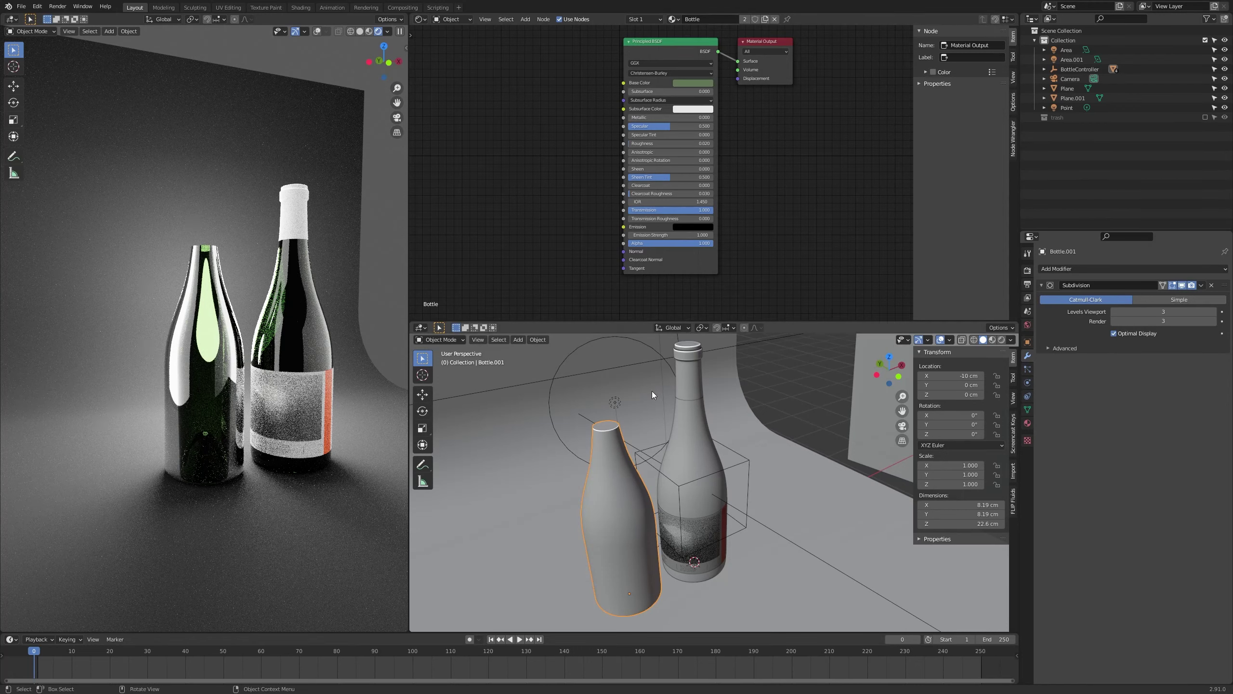
middle_click_drag(650, 436, 696, 338)
scroll(627, 459, "down", 3)
middle_click_drag(759, 165, 766, 194)
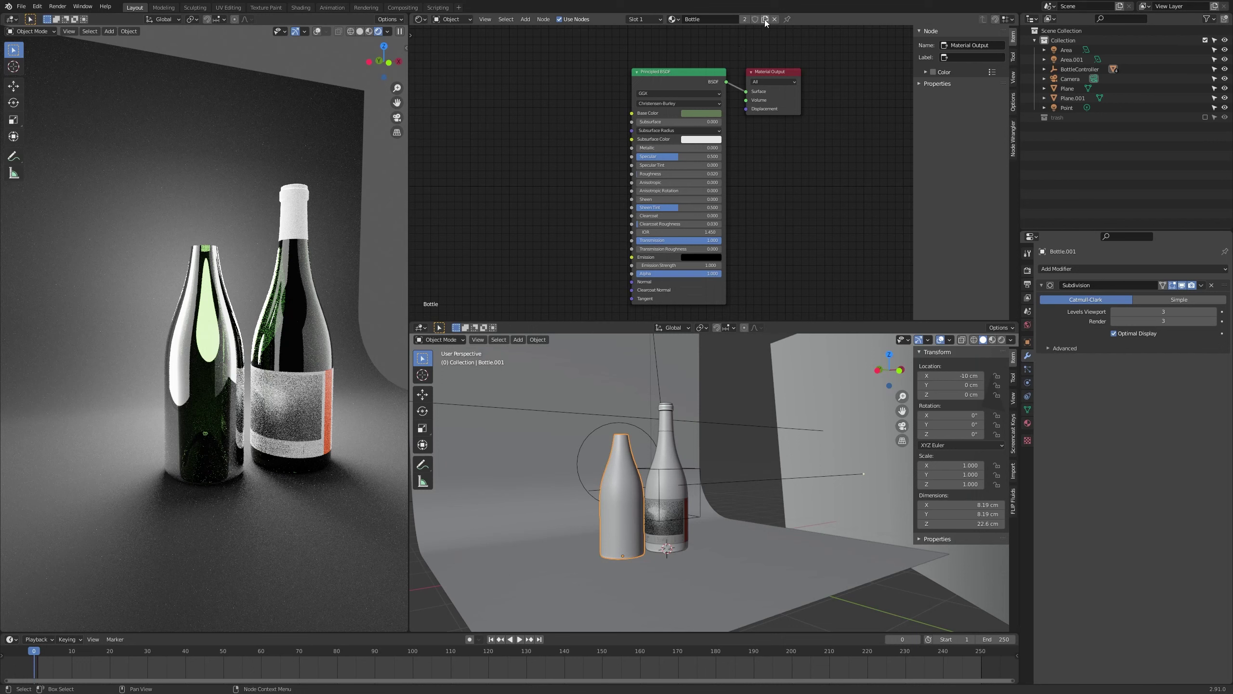
left_click(1028, 423)
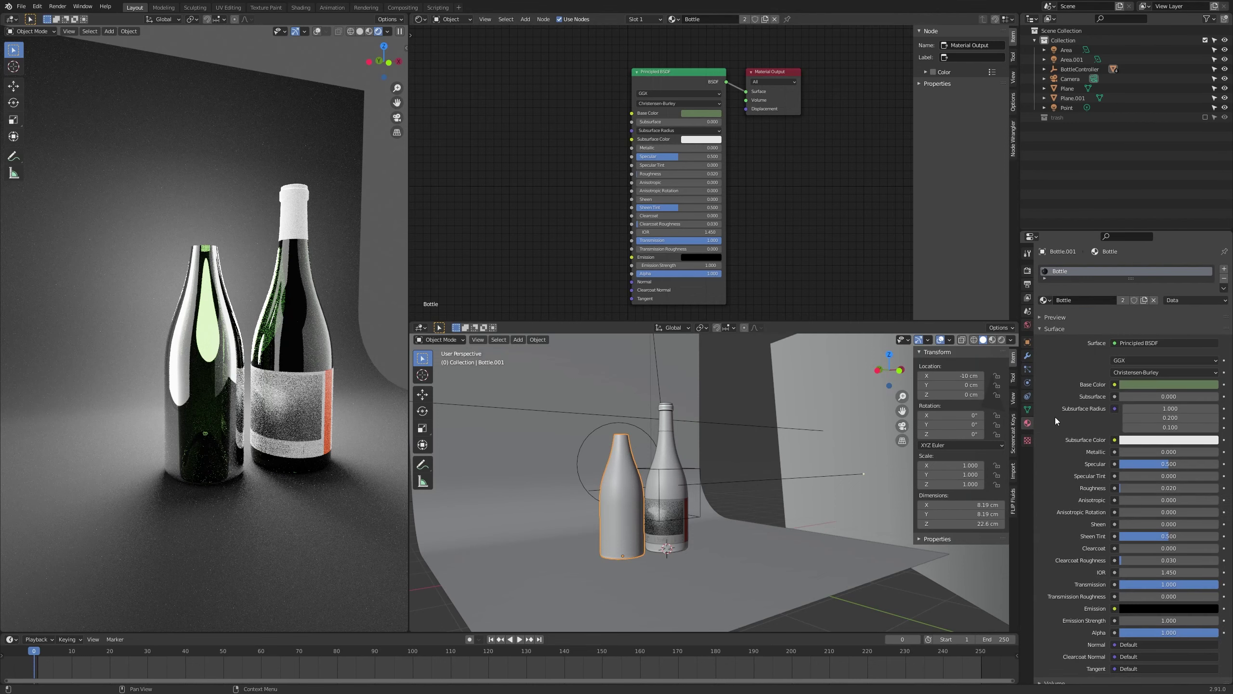
left_click(1146, 300)
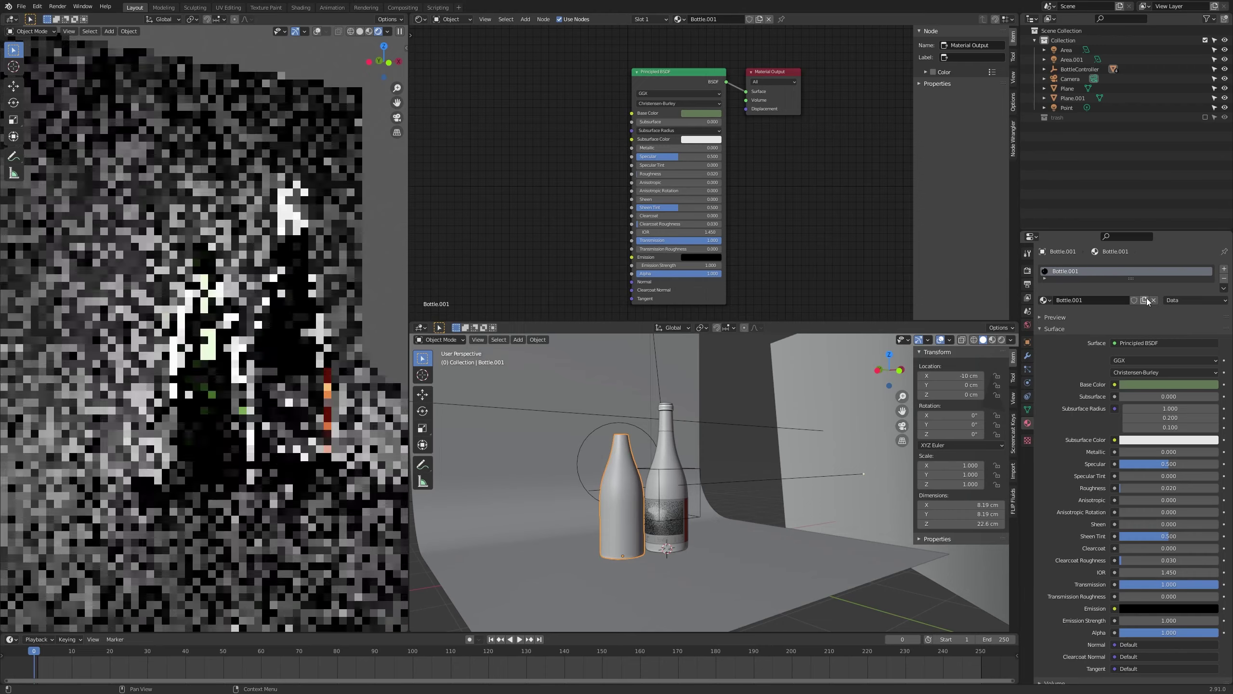
left_click(713, 22)
type("Wine")
key("Return")
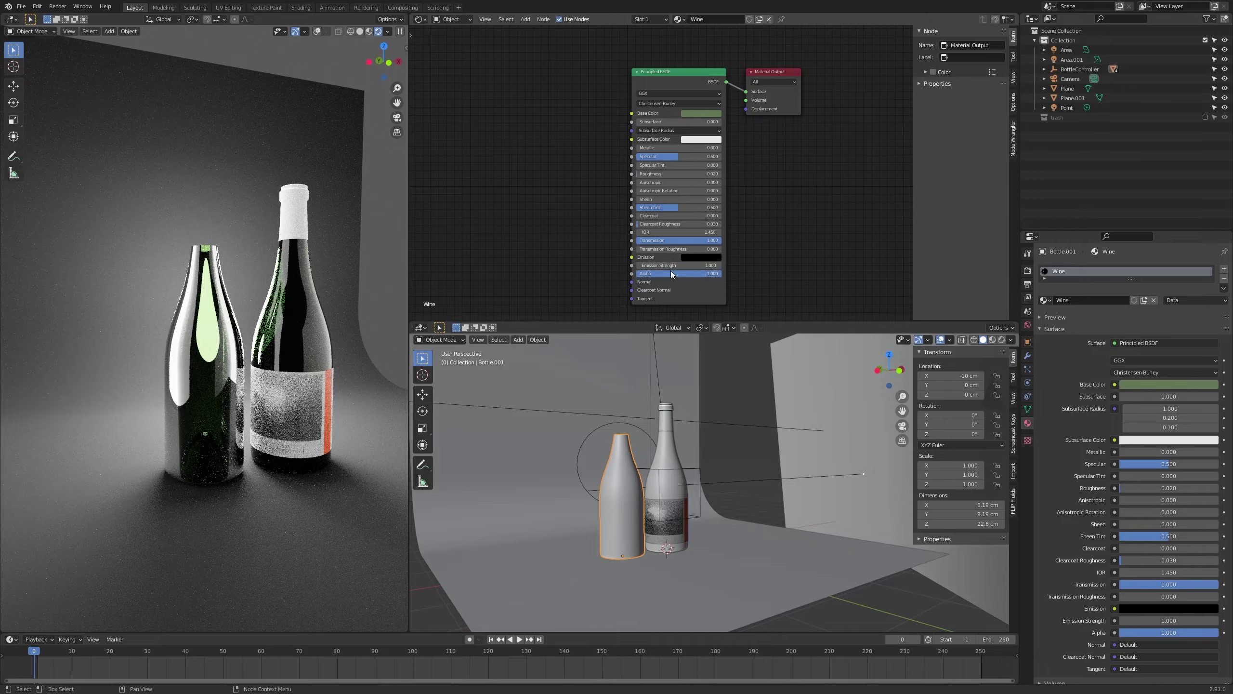
Change the Wine material's base color to a crimson red with full saturation of 1.000
left_click(707, 113)
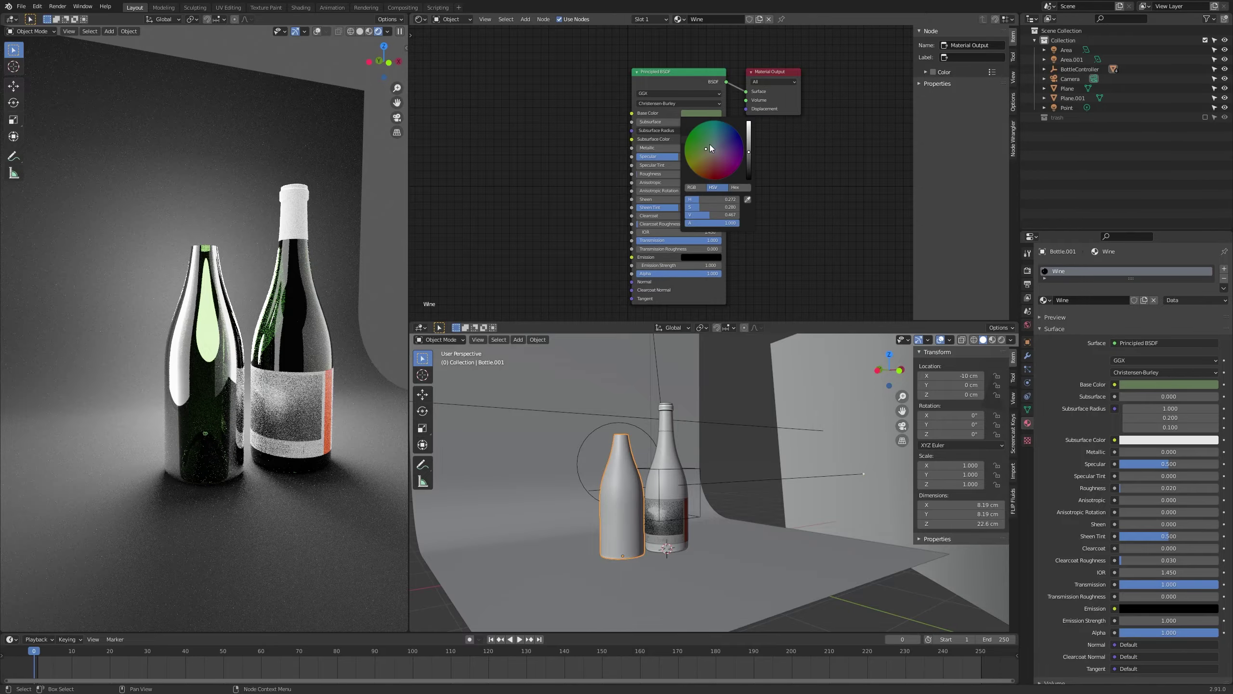
mouse_move(712, 207)
left_mouse_down()
mouse_move(733, 219)
mouse_move(698, 198)
left_mouse_up()
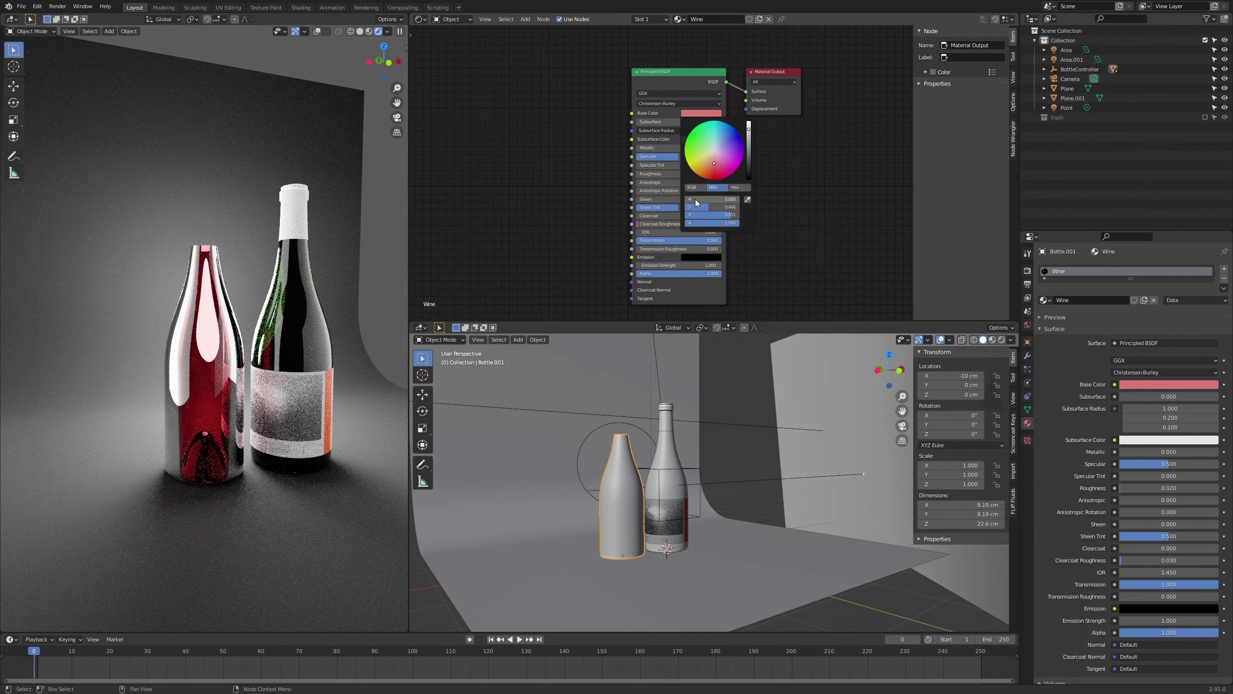
left_click_drag(704, 199, 739, 199)
left_click_drag(733, 200, 737, 199)
left_click_drag(721, 209, 753, 209)
Darken the Wine base color to a value of about 0.48 and inspect the rendered shell from other angles
scroll(273, 299, "up", 3)
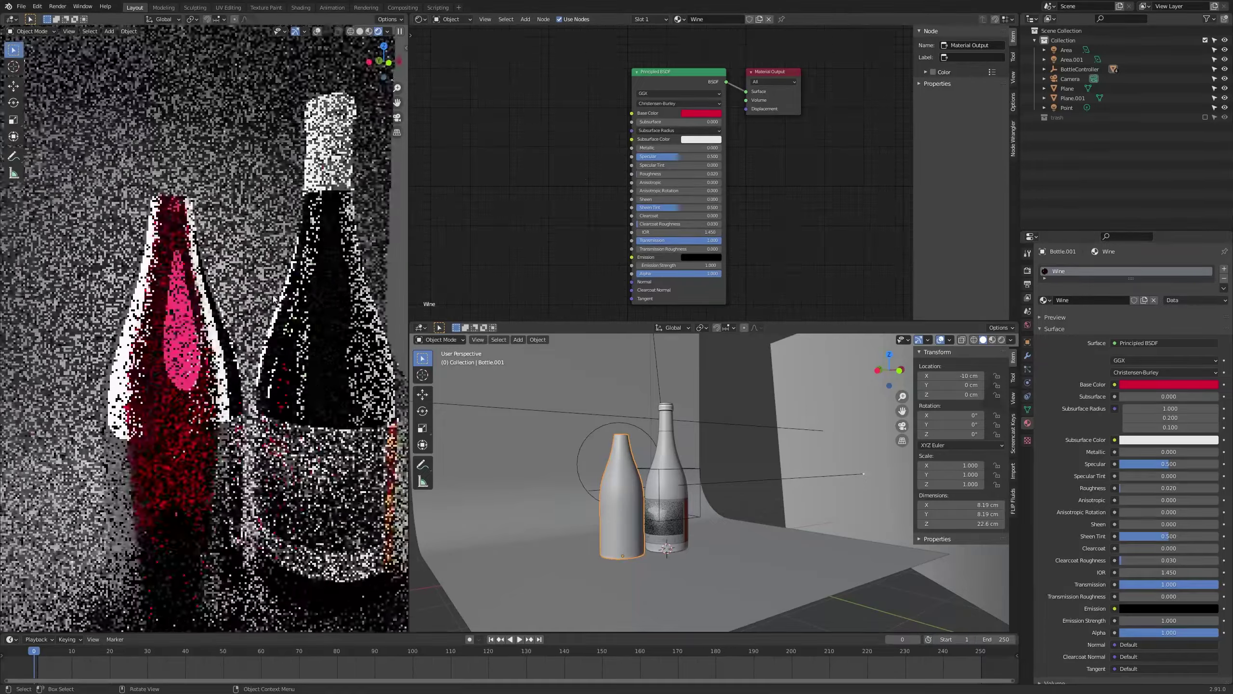
left_click(695, 115)
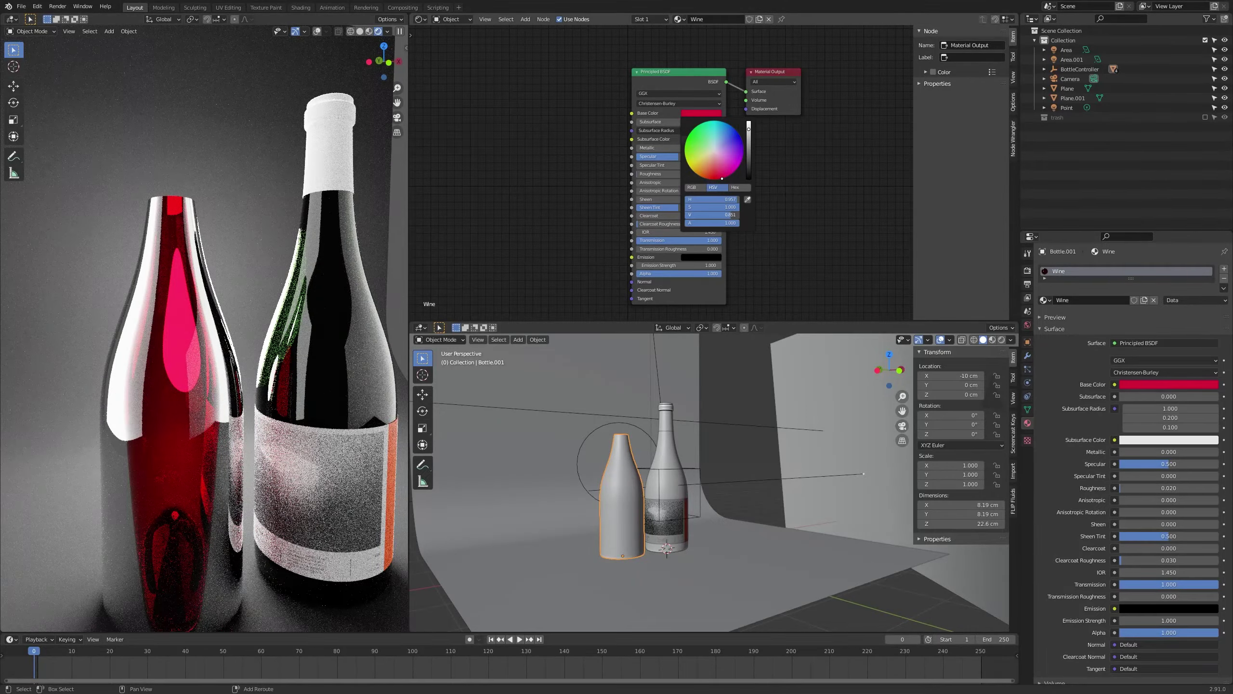
left_click_drag(729, 215, 708, 215)
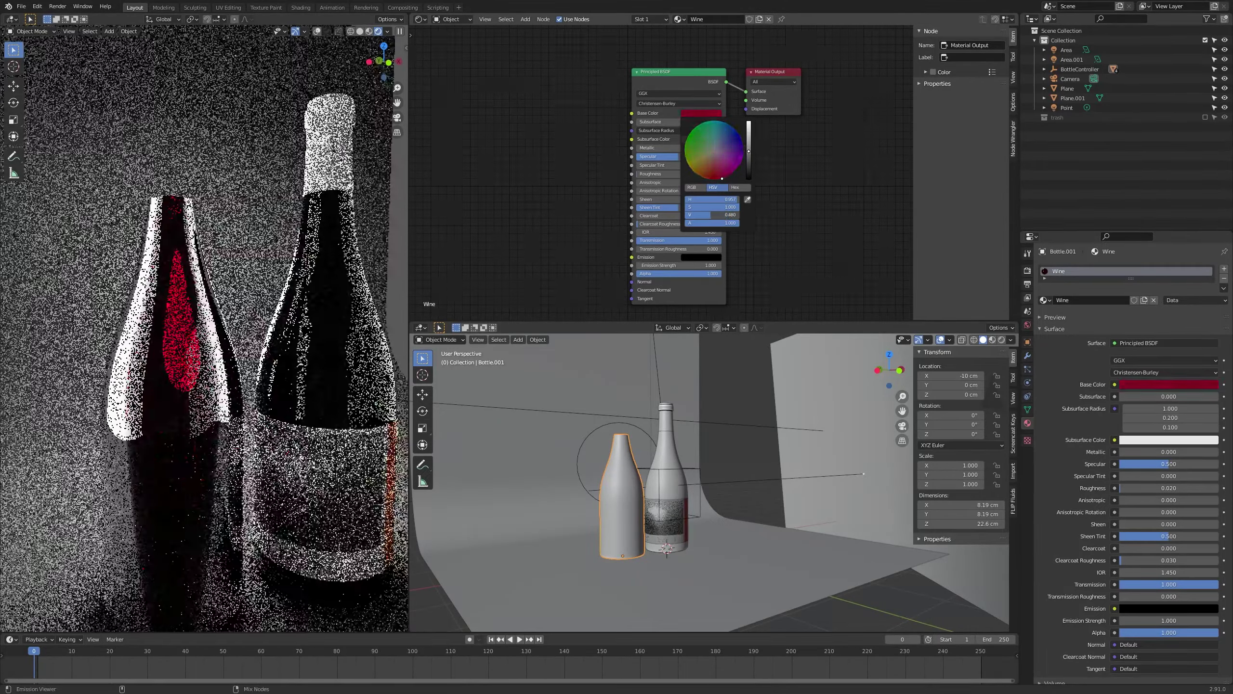
scroll(155, 293, "down", 5)
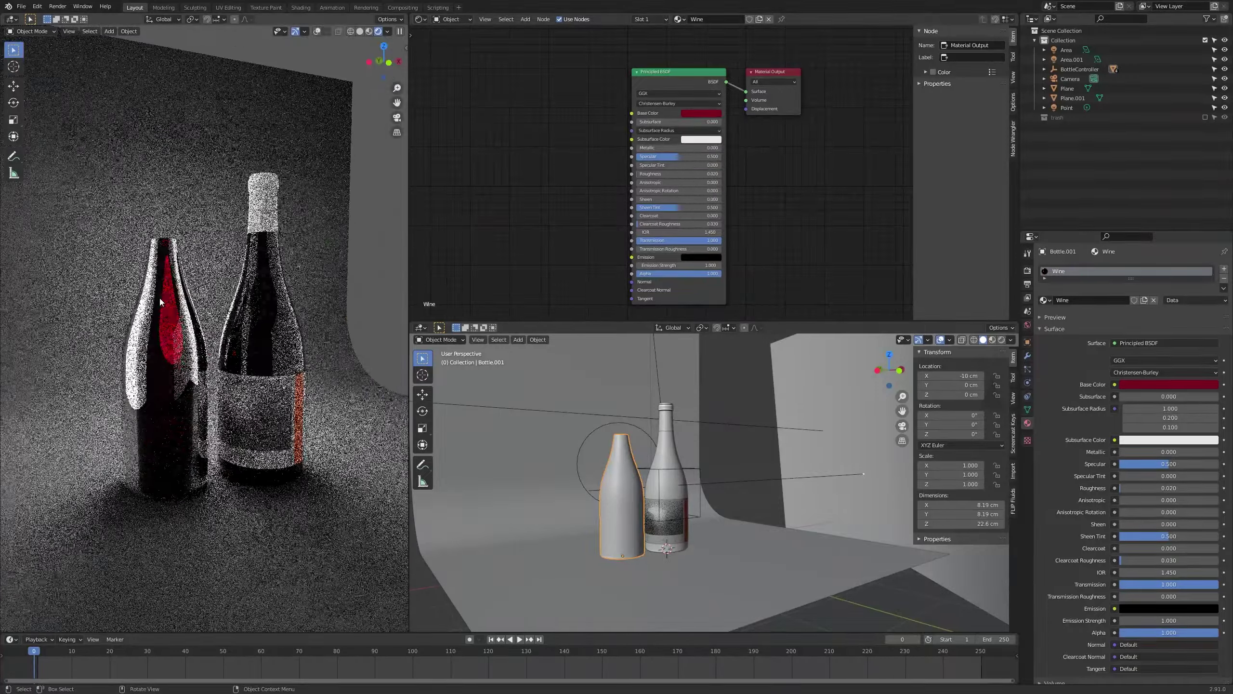
middle_click_drag(159, 296, 87, 327)
scroll(176, 346, "up", 4)
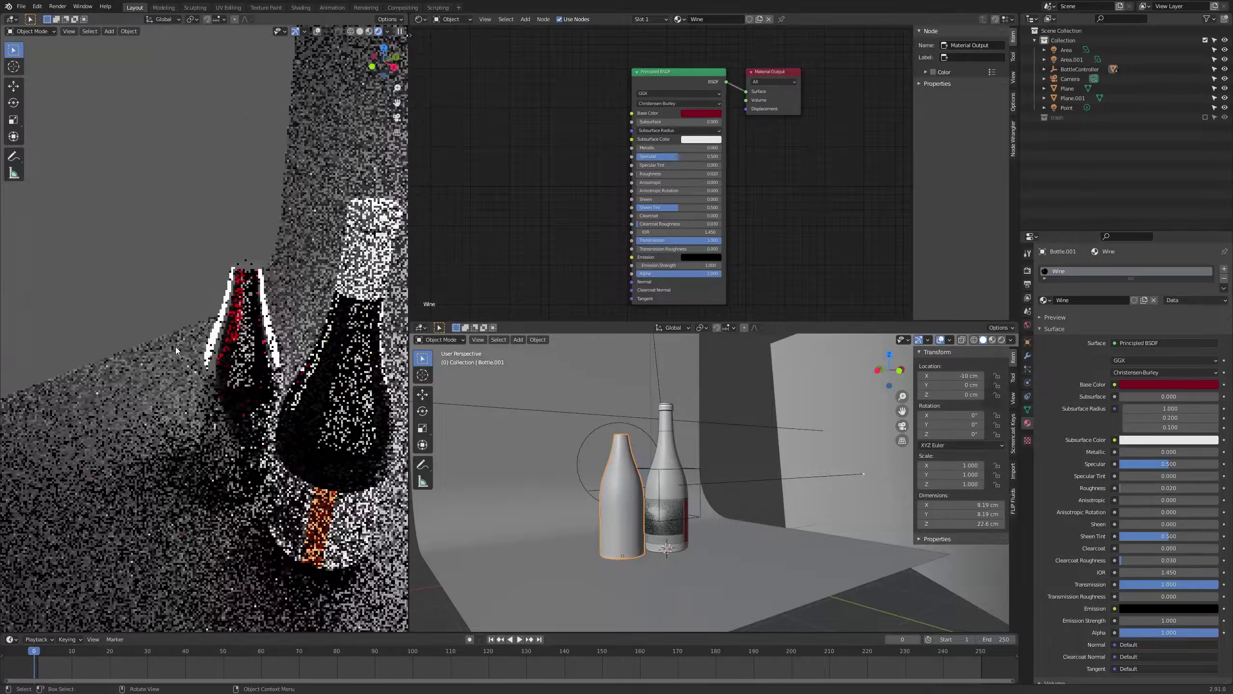
middle_click_drag(176, 347, 260, 285)
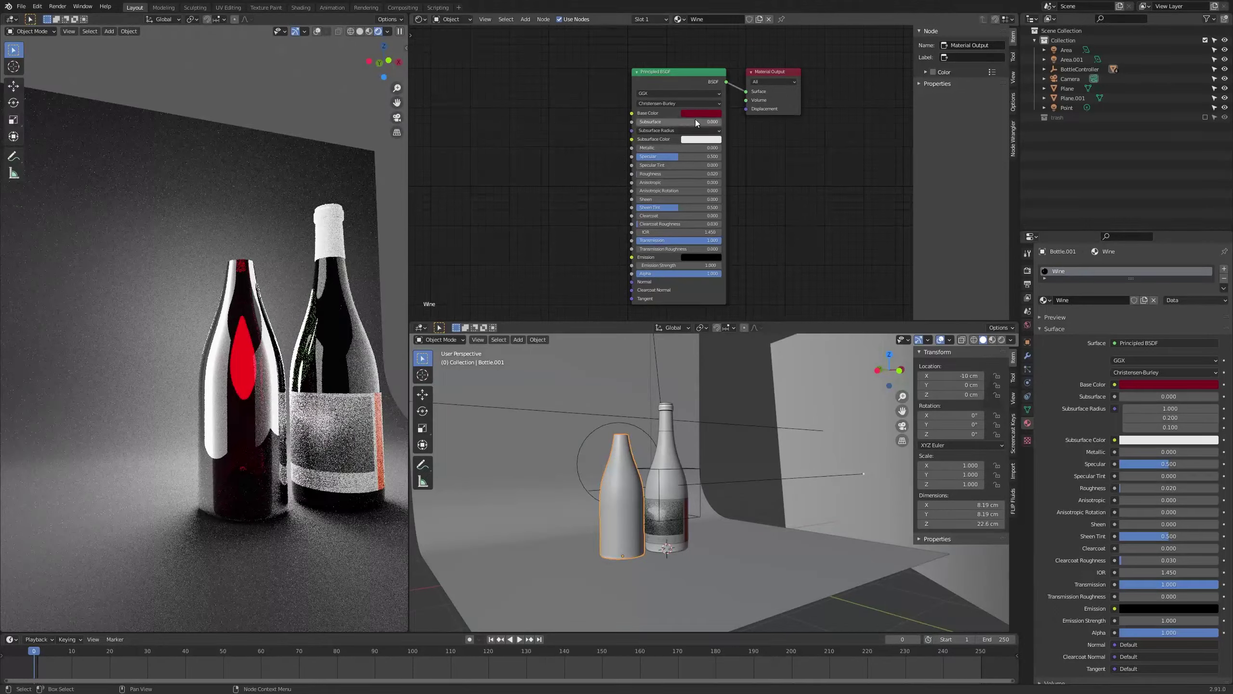
Brighten the Wine material's base color to a value of about 0.65
left_click(699, 114)
mouse_move(730, 217)
left_mouse_down()
mouse_move(715, 208)
mouse_move(730, 208)
left_mouse_up()
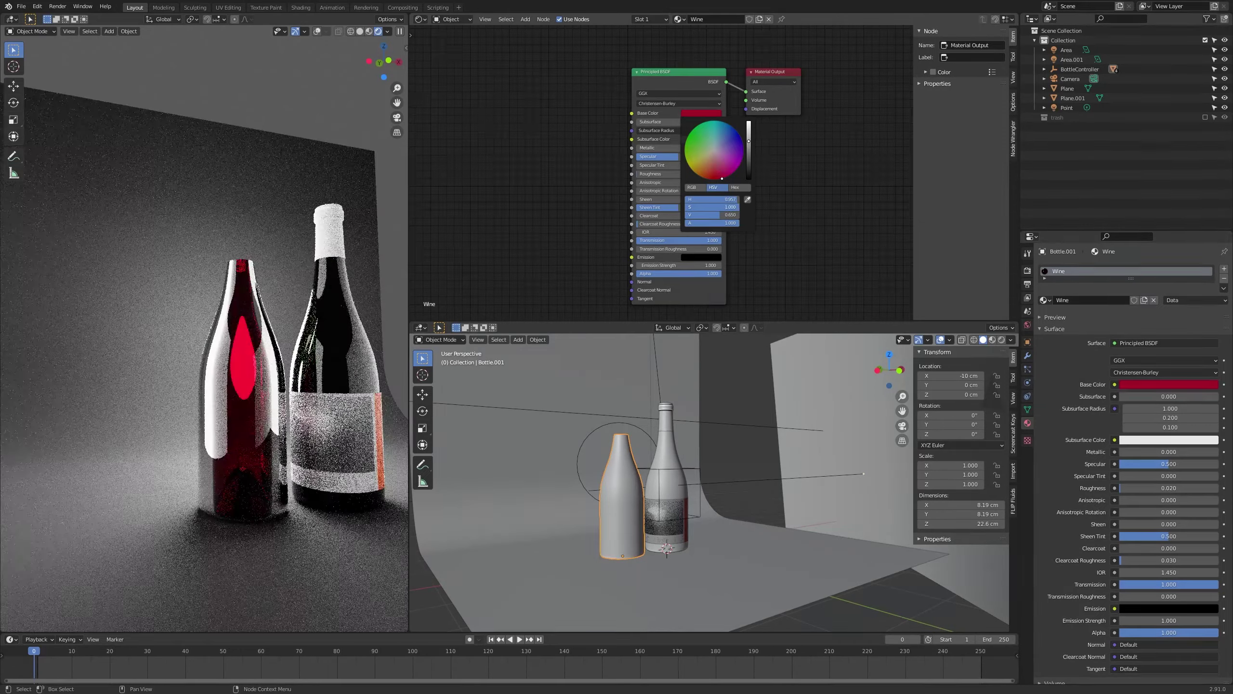
left_click(697, 116)
mouse_move(711, 129)
left_mouse_down()
mouse_move(718, 145)
mouse_move(717, 128)
left_mouse_up()
right_click(716, 128)
Recalculate the normals of the entire inner shell mesh to face outside and return to Object Mode
scroll(194, 238, "down", 2)
middle_click_drag(197, 241, 157, 276)
scroll(200, 292, "up", 5)
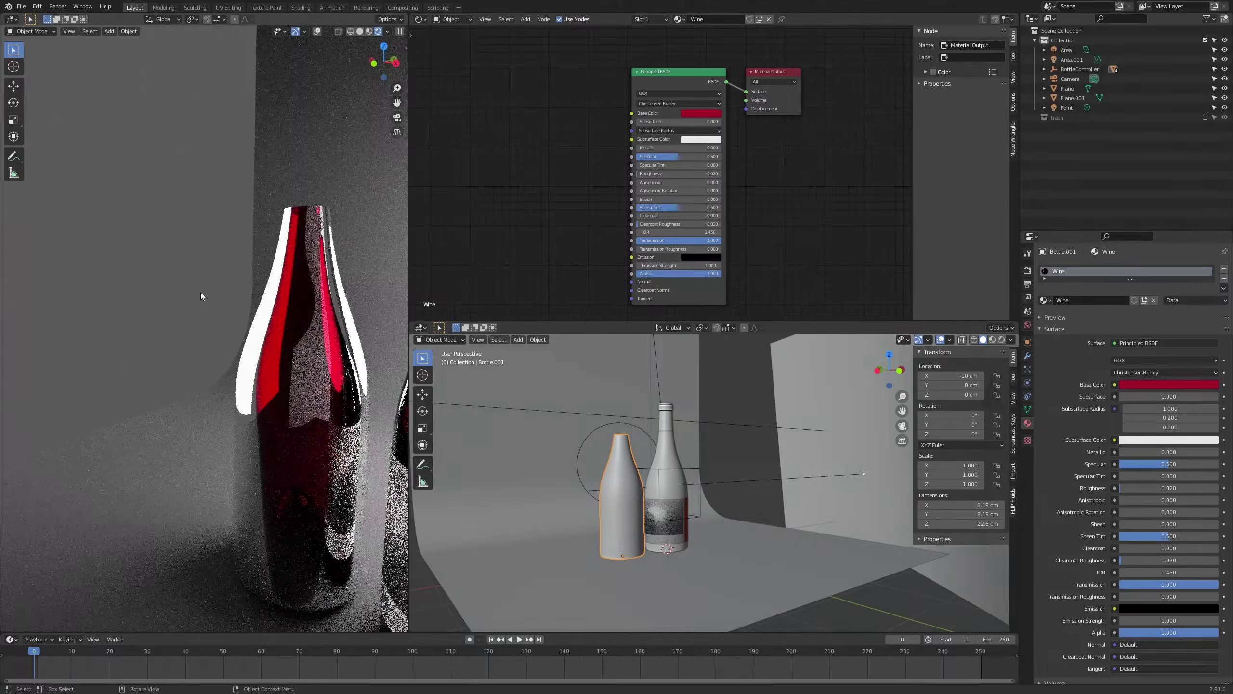
key("Tab")
key("a")
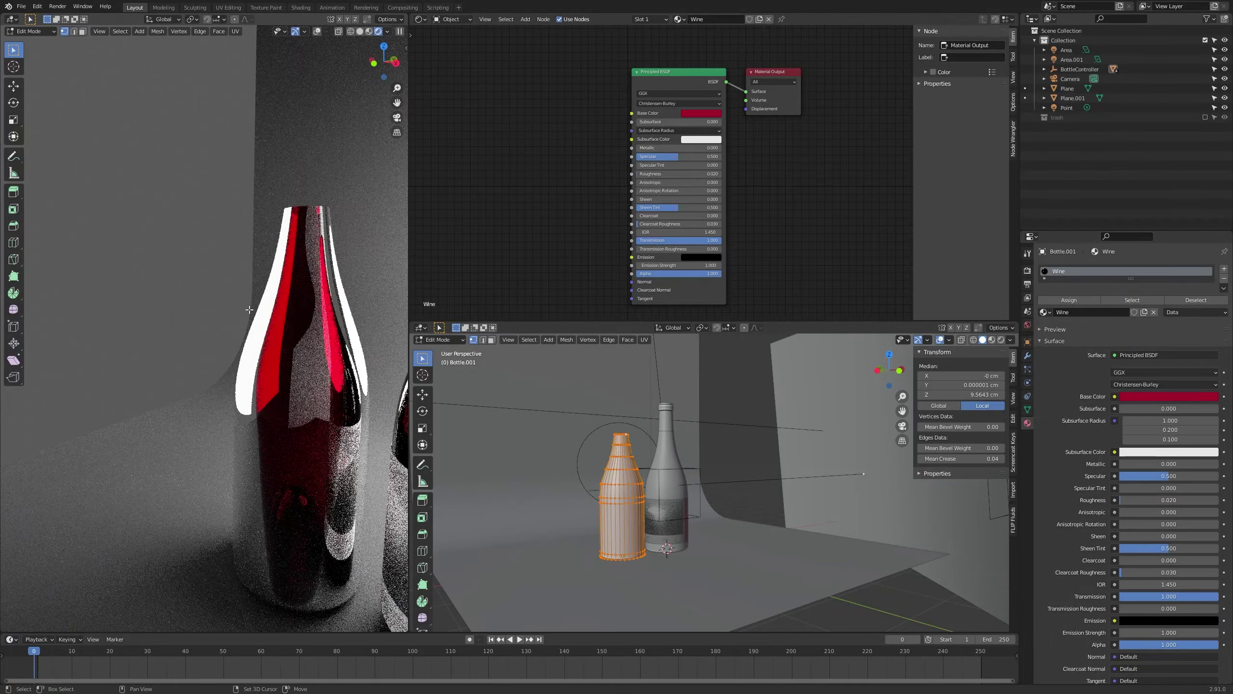
key("shift+n")
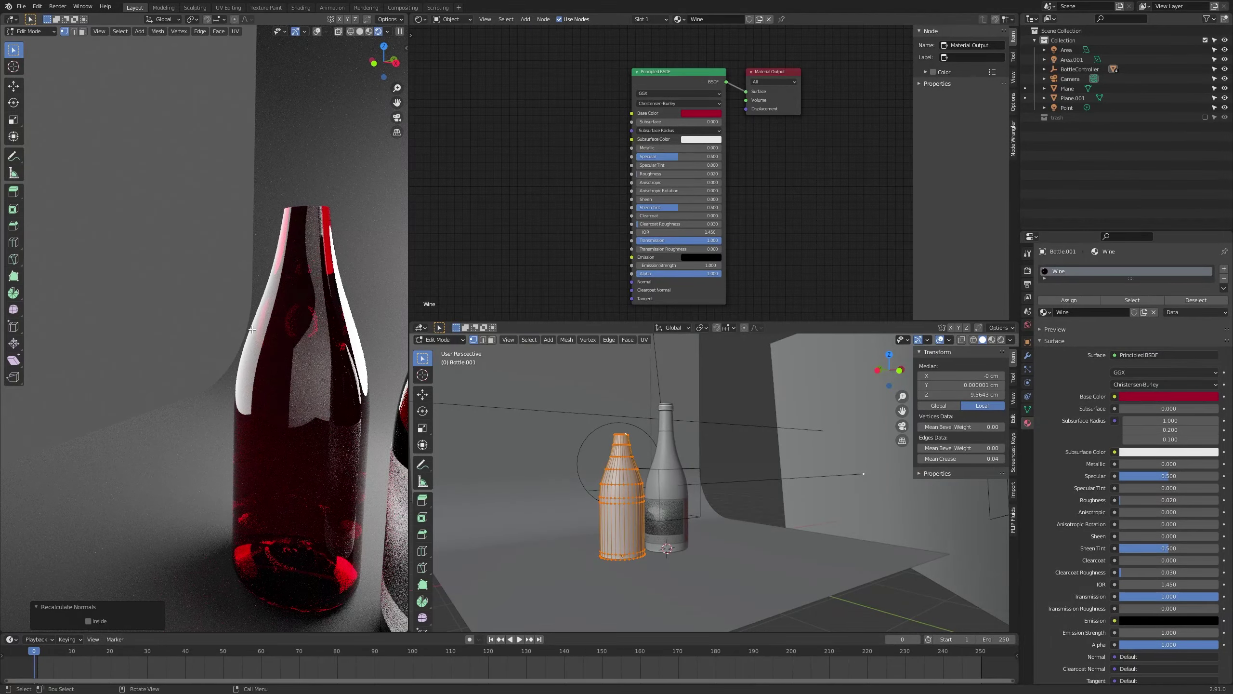
key("Tab")
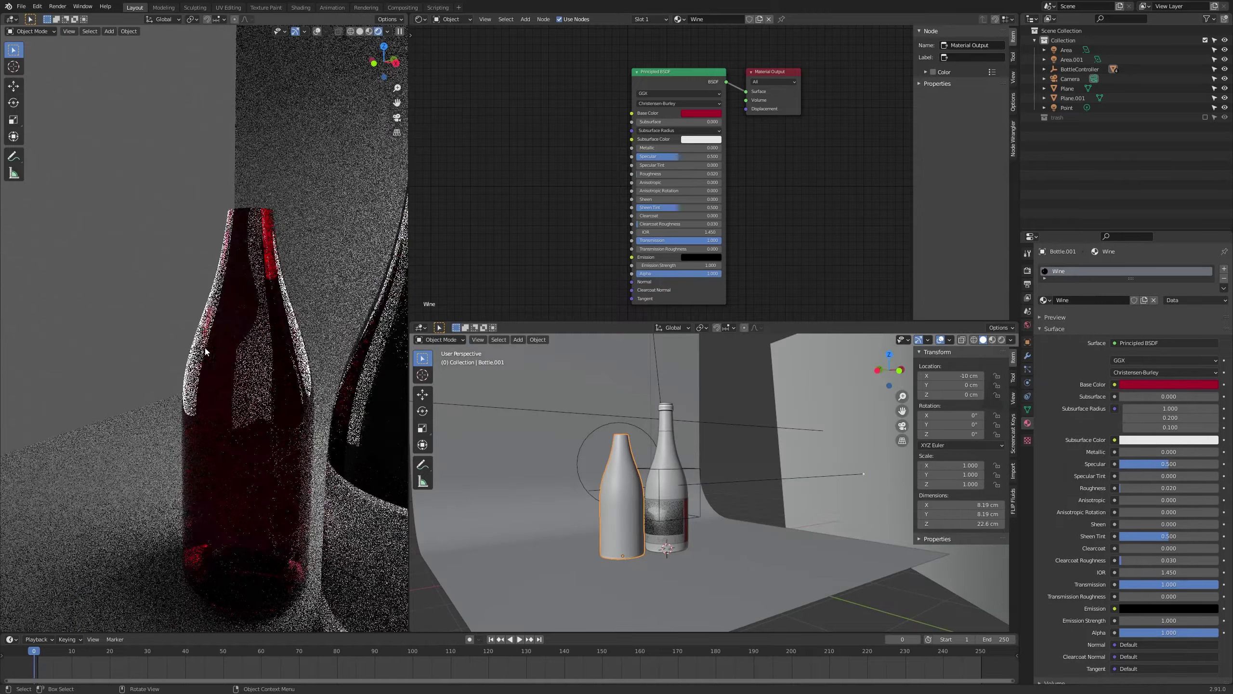
Recalculate the bottle copy's normals once more so the whole wine mesh faces outside, and return to Object Mode
scroll(243, 360, "down", 2)
middle_click_drag(243, 360, 369, 328)
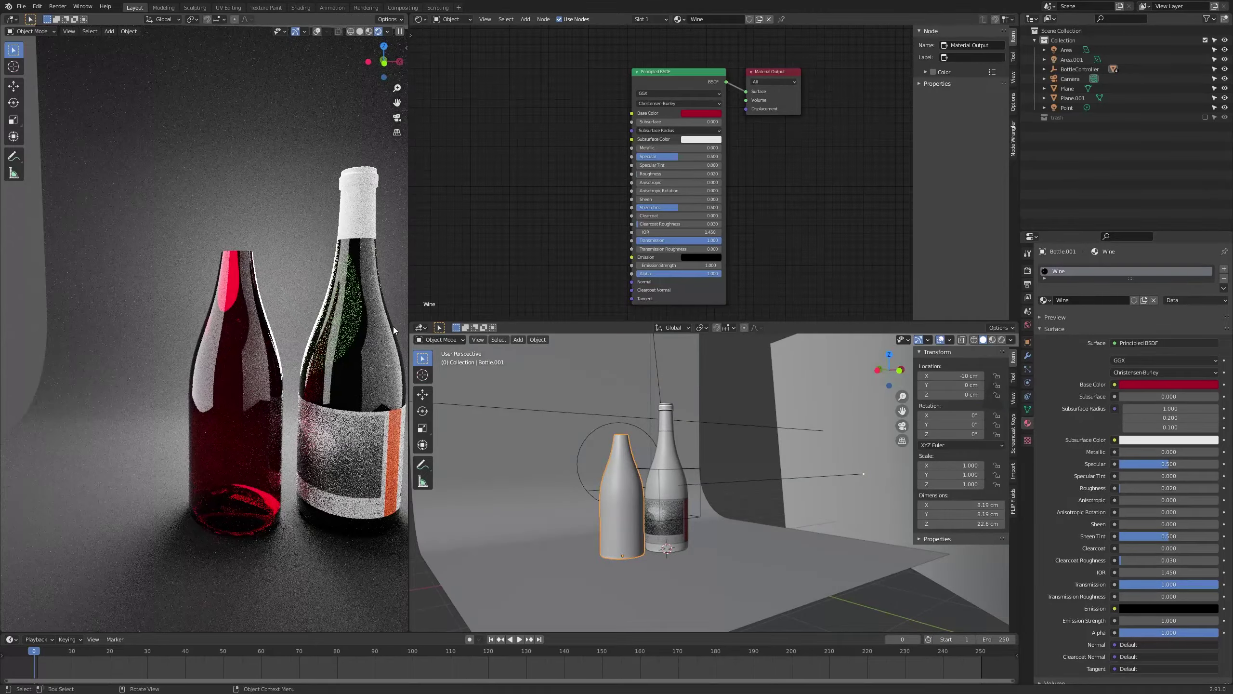
middle_click_drag(142, 353, 185, 339)
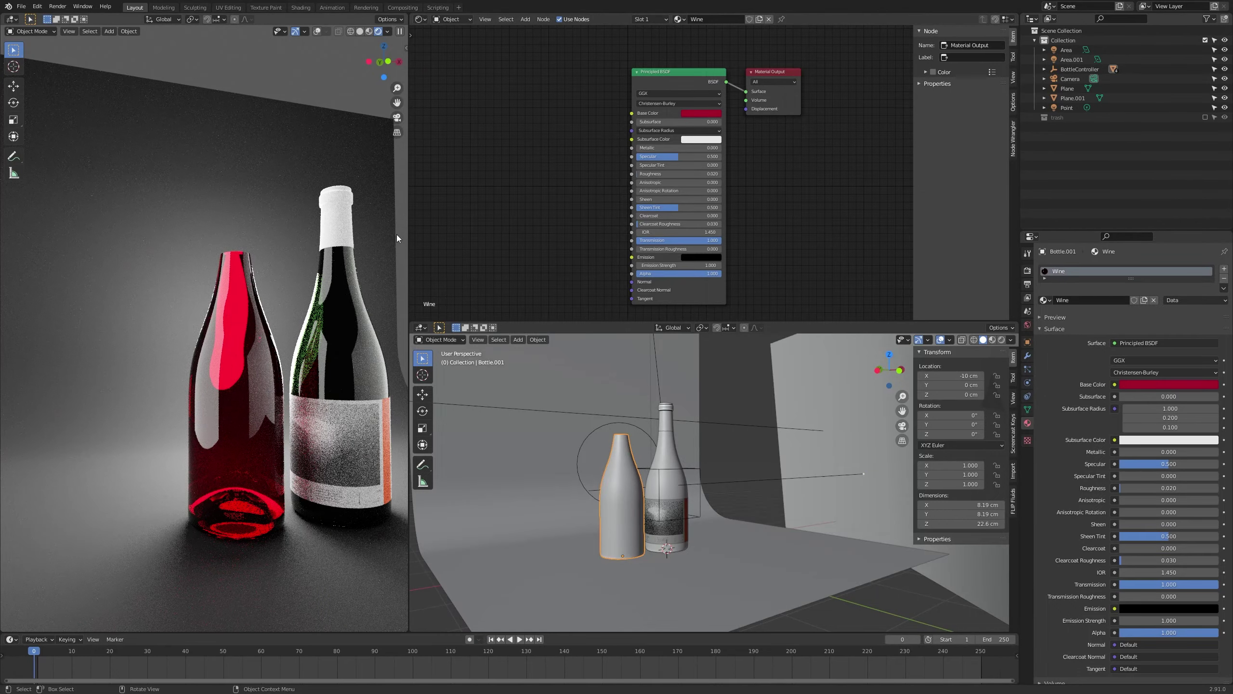
key("Tab")
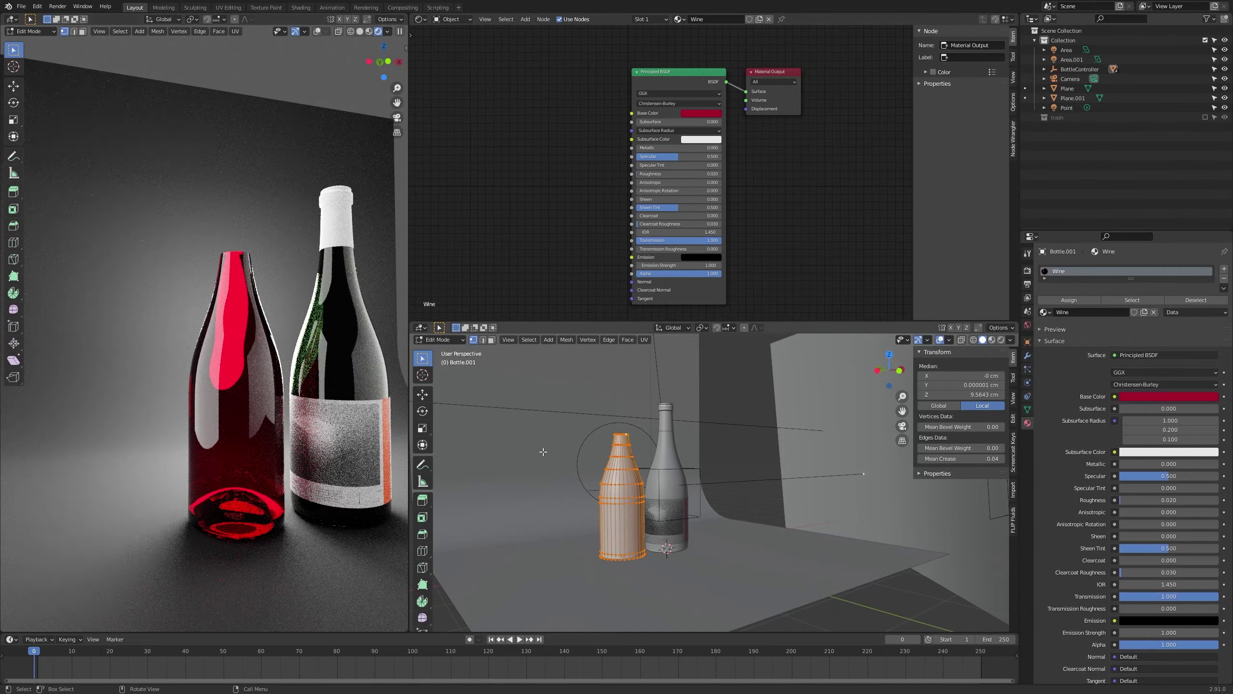
key("shift+n")
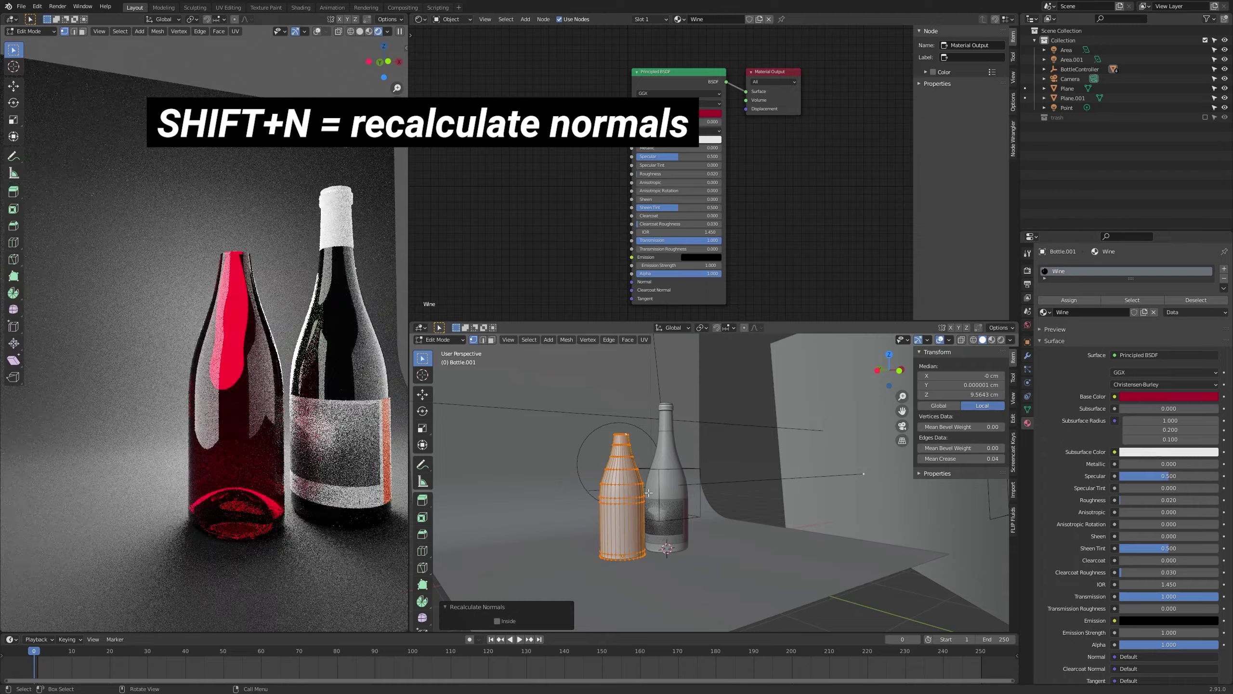
key("Tab")
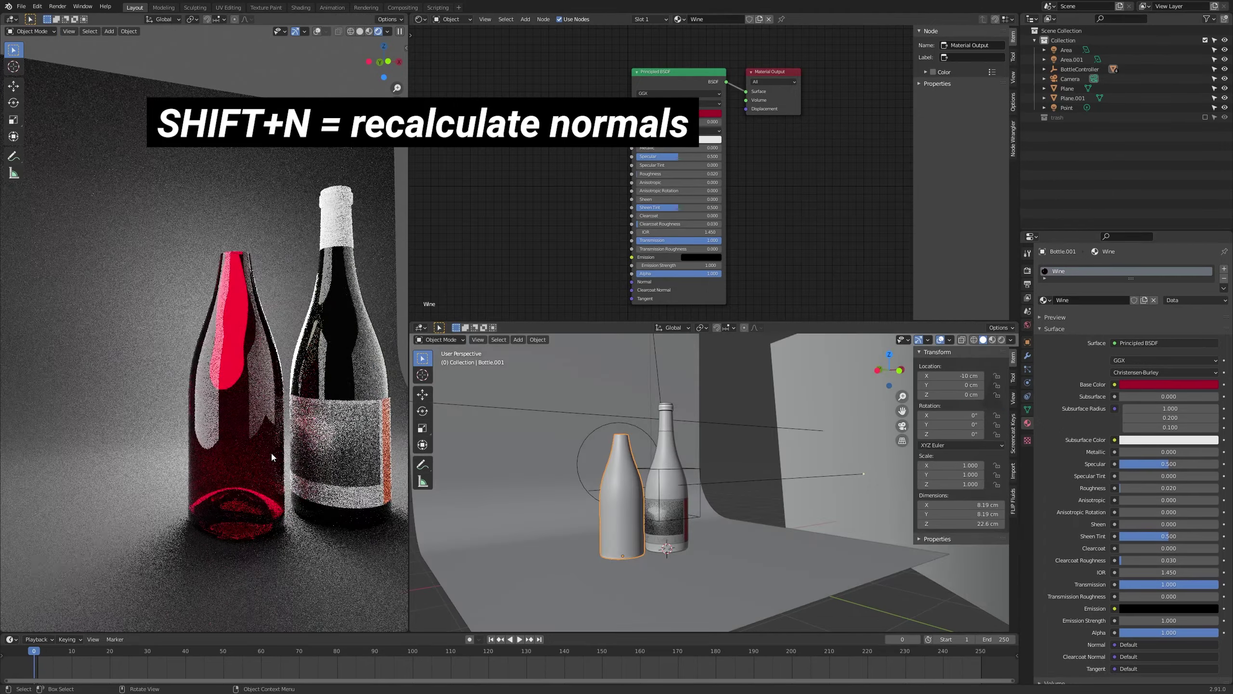
Darken the Wine material's base color to a value of about 0.5
middle_click_drag(272, 454, 112, 481)
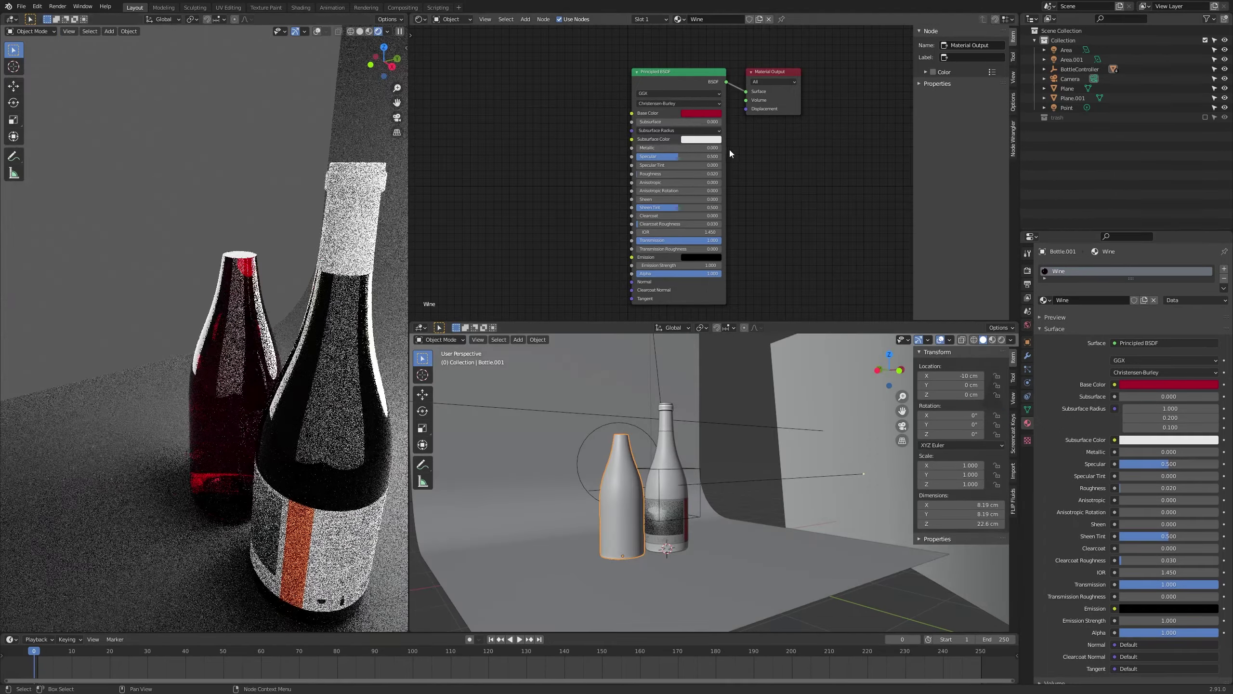
left_click(707, 114)
left_click_drag(749, 140, 749, 150)
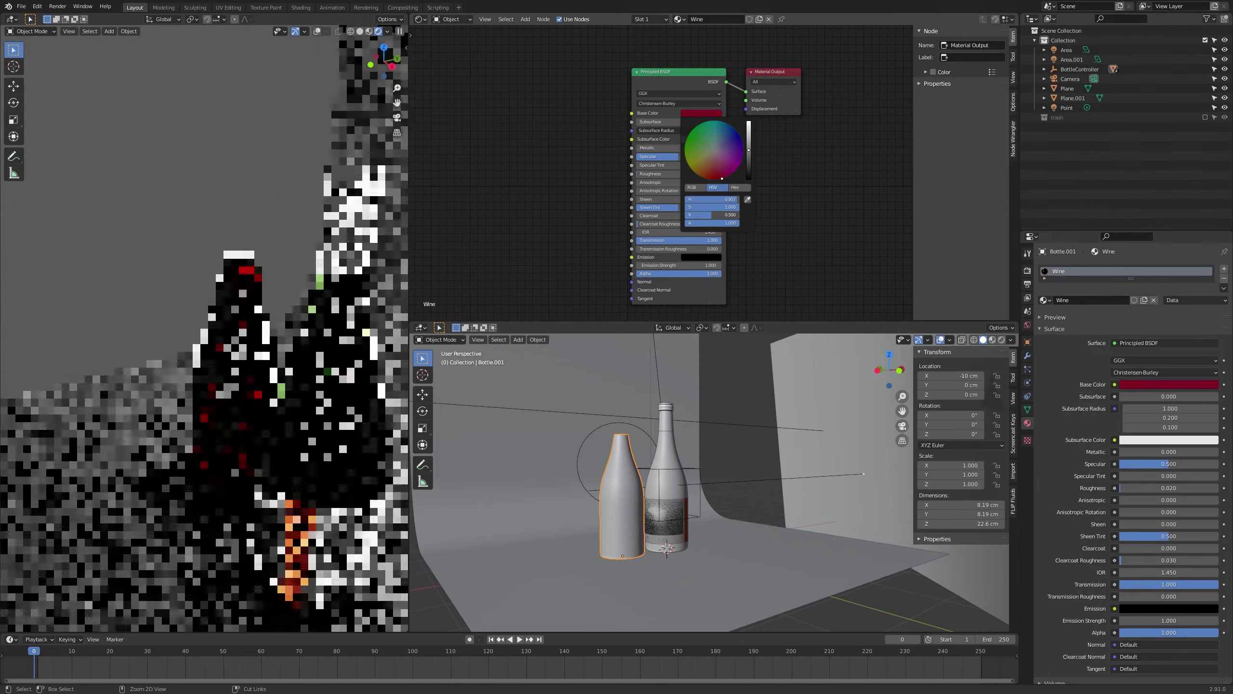
middle_click_drag(96, 377, 145, 364)
Move the wine volume 10 cm along the global X axis so it sits inside the glass bottle
key("g")
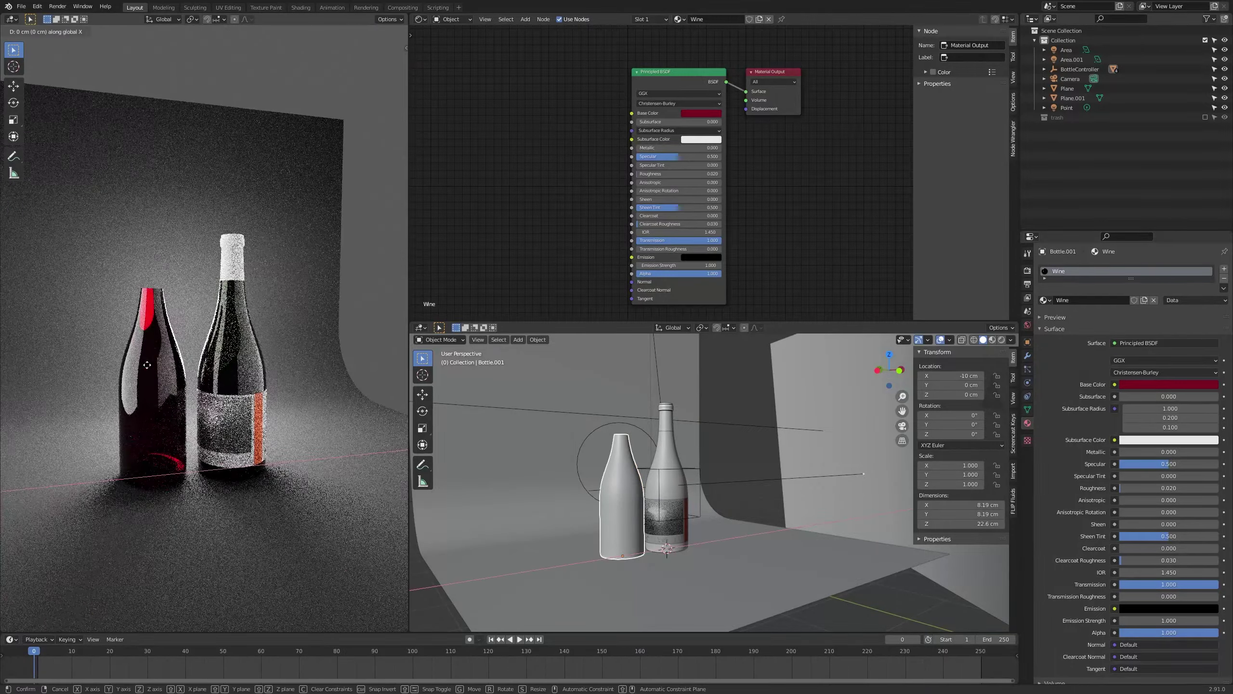
key("x")
mouse_move(240, 354)
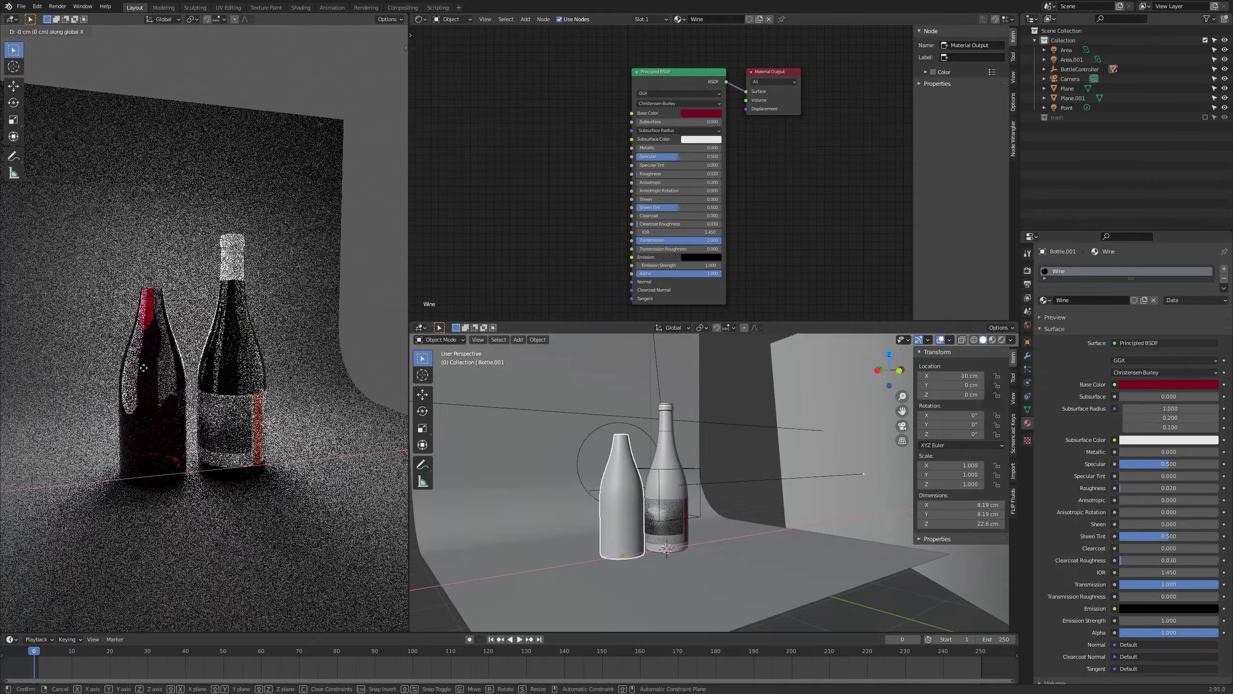
left_click(206, 359)
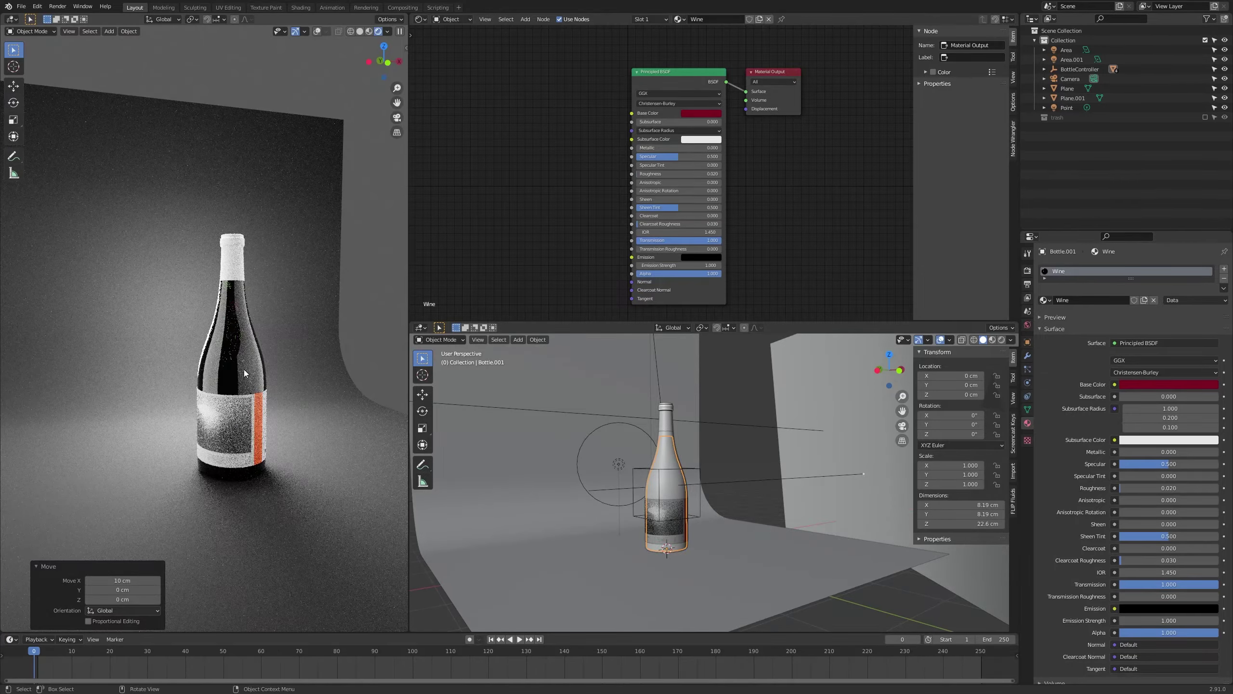
Examine the rendered glass close up and how the wine volume fits against the bottle's inner wall
scroll(264, 261, "up", 3)
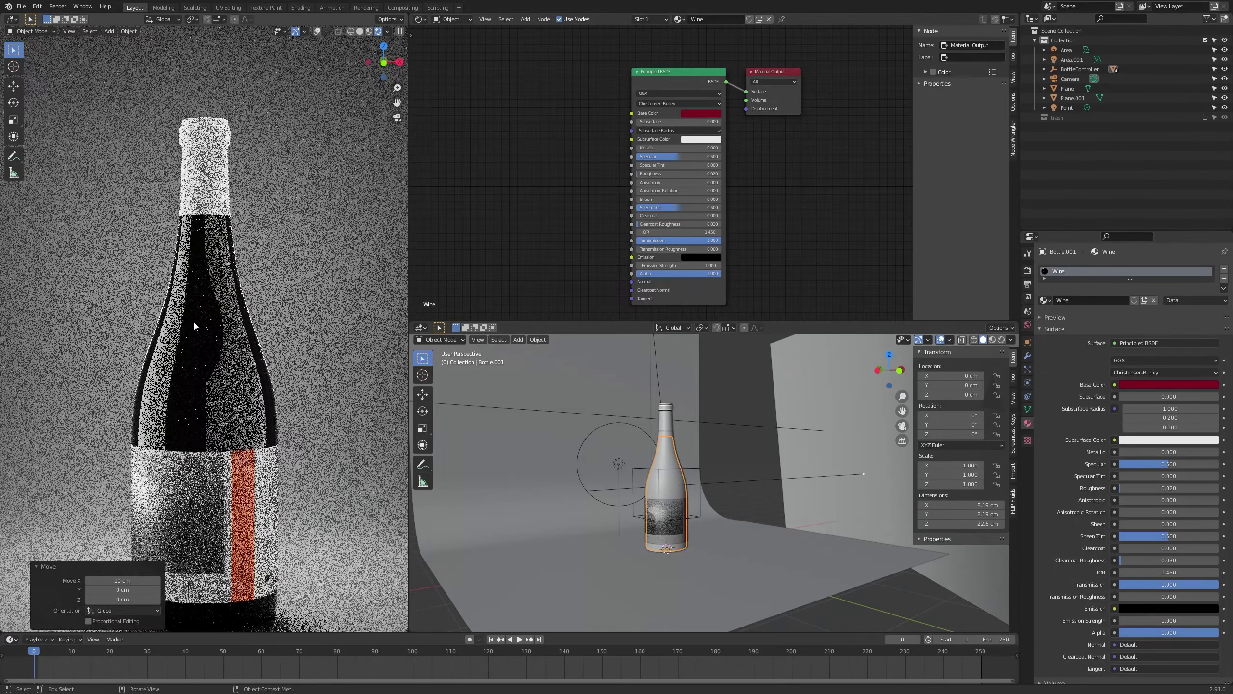
scroll(194, 331, "up", 3)
scroll(221, 293, "up", 3)
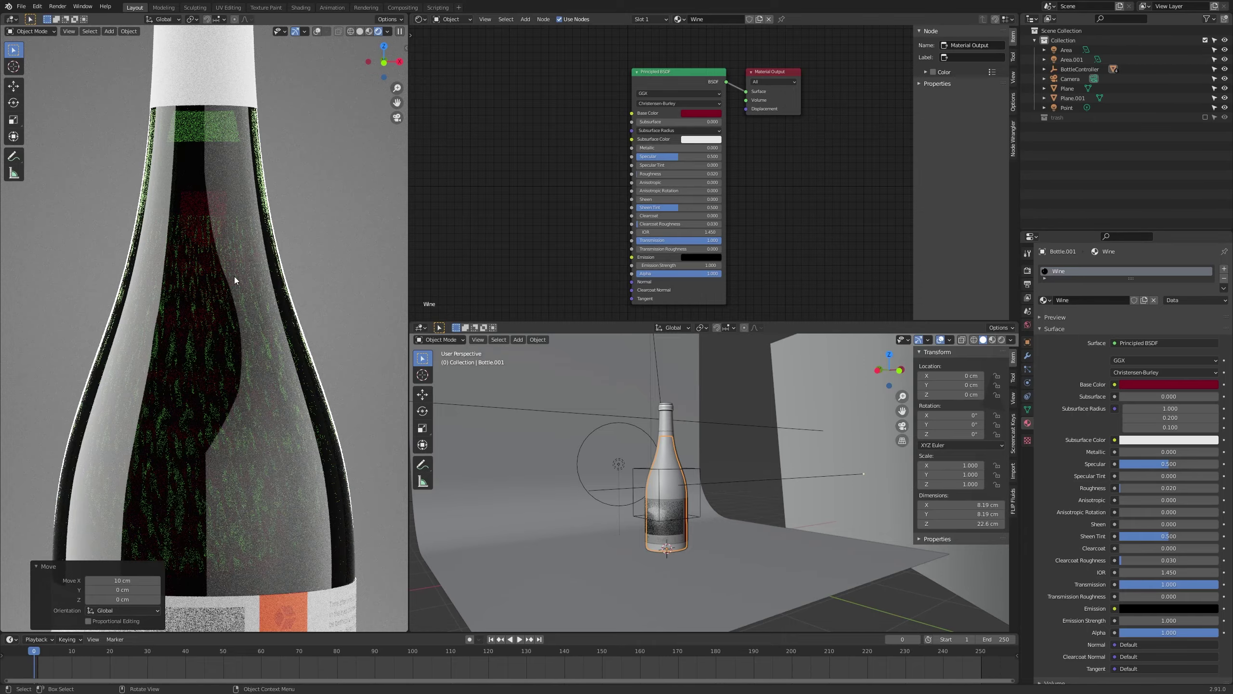
scroll(234, 276, "up", 5)
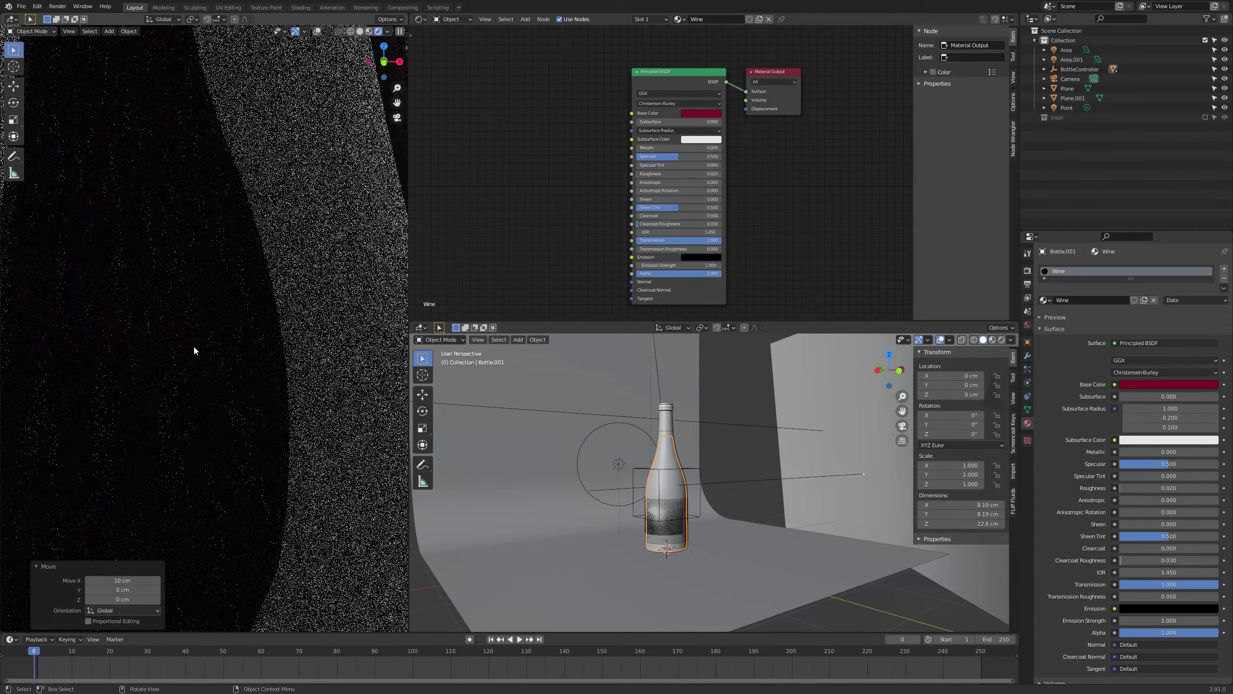
scroll(303, 328, "down", 2)
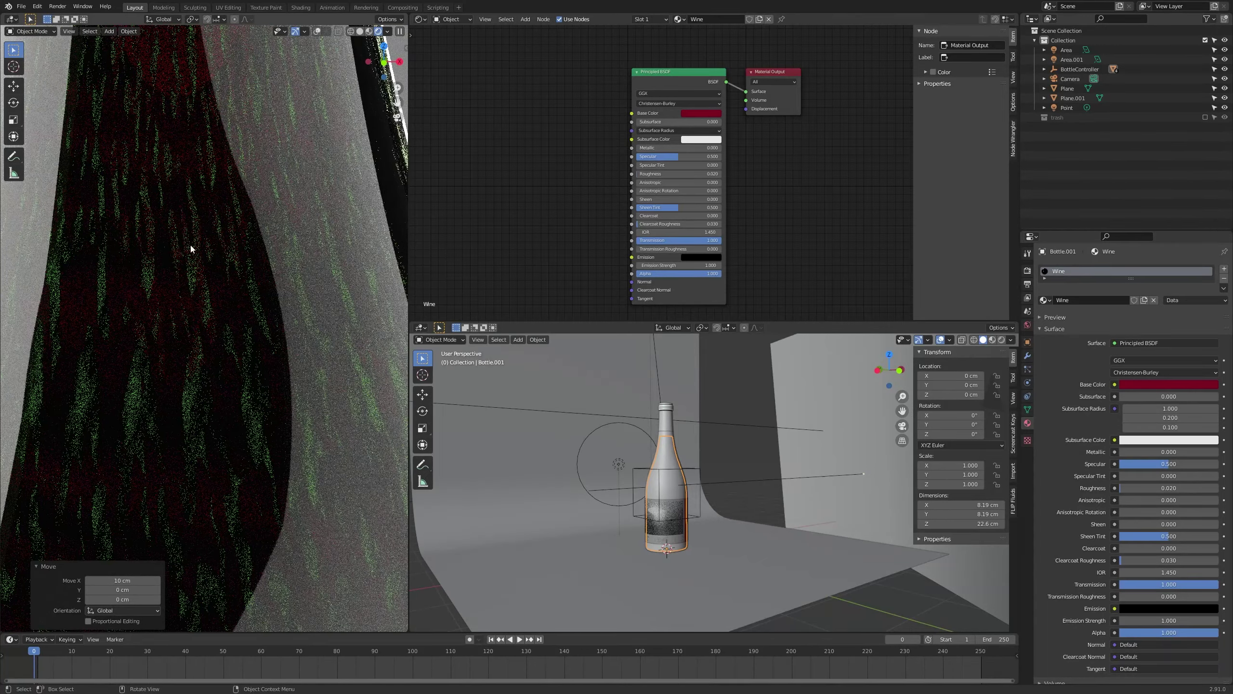
scroll(247, 402, "down", 5)
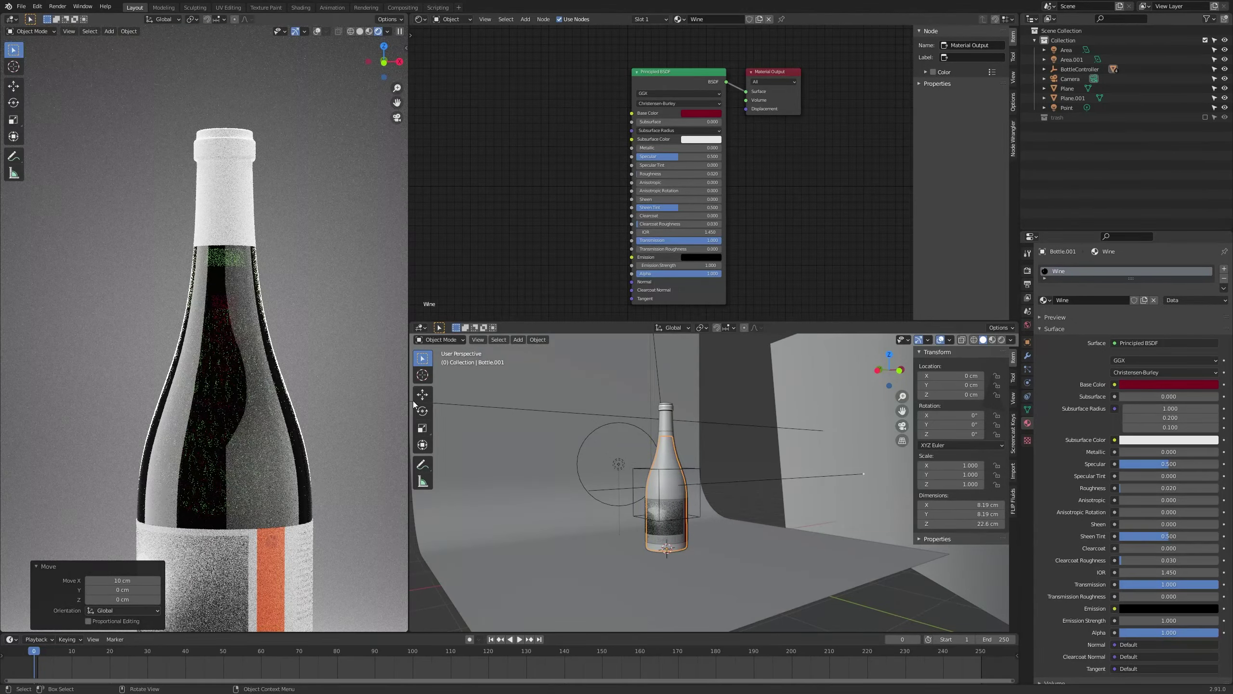
scroll(715, 439, "up", 8)
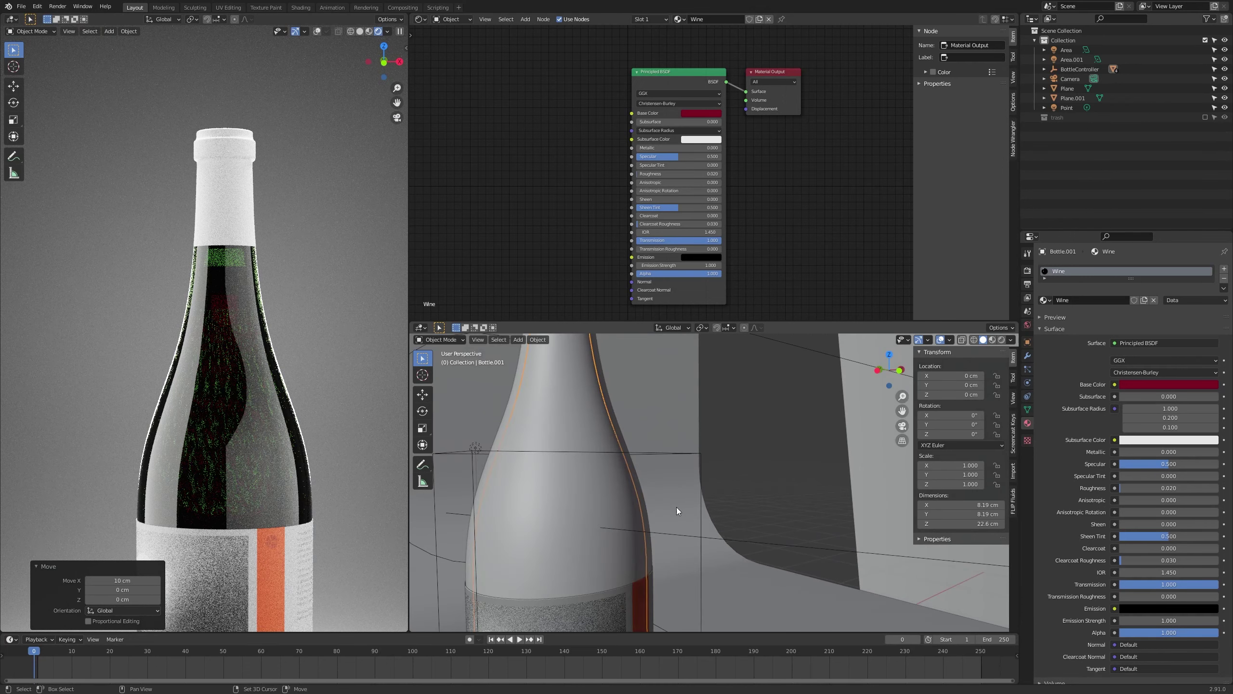
scroll(678, 511, "down", 2)
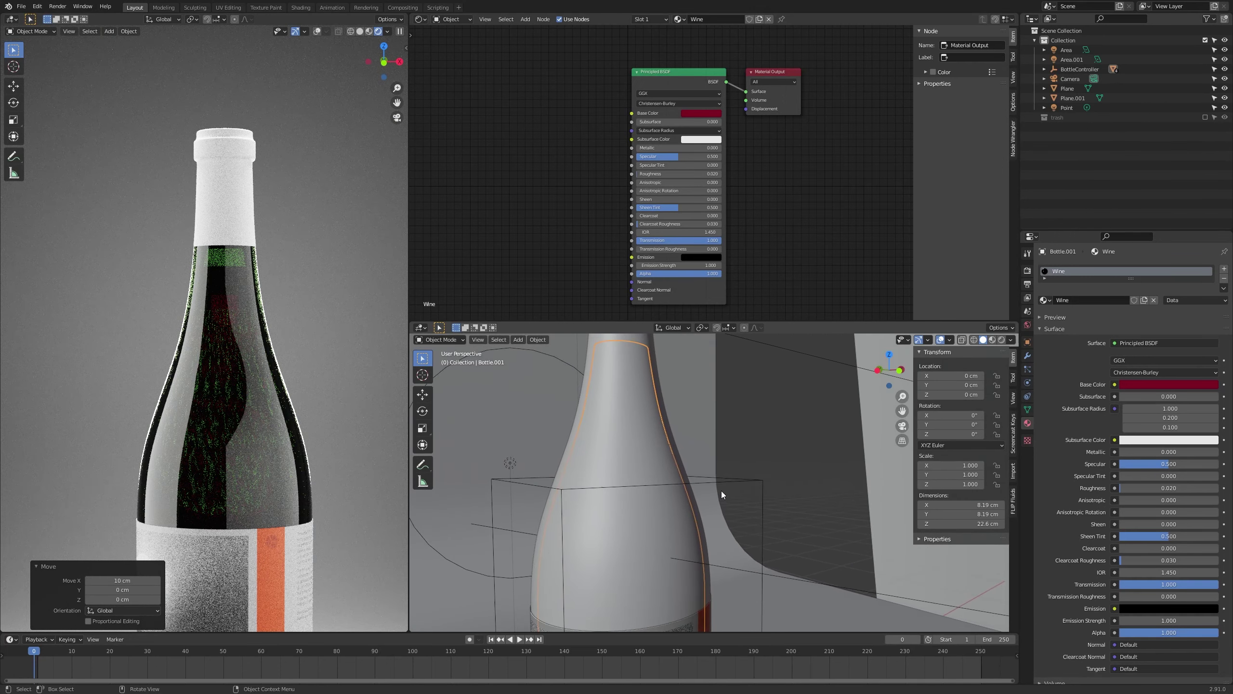
middle_click_drag(721, 490, 744, 480)
scroll(342, 431, "down", 3)
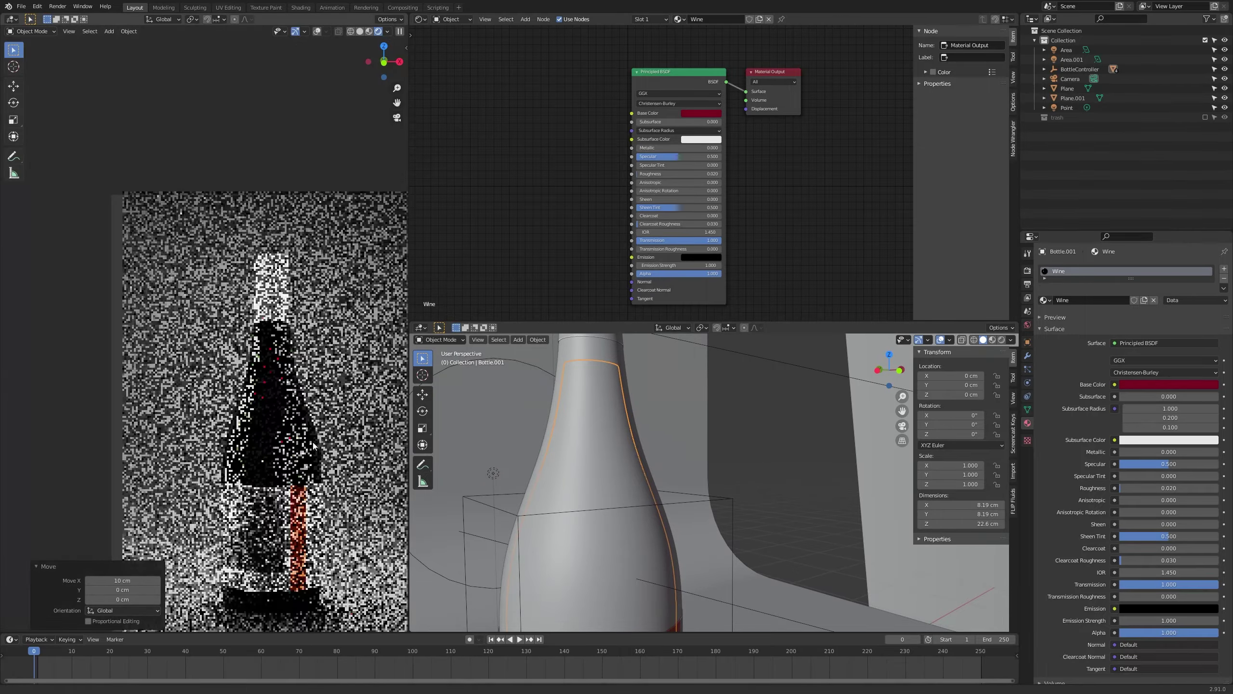
middle_click_drag(293, 421, 280, 440, "shift")
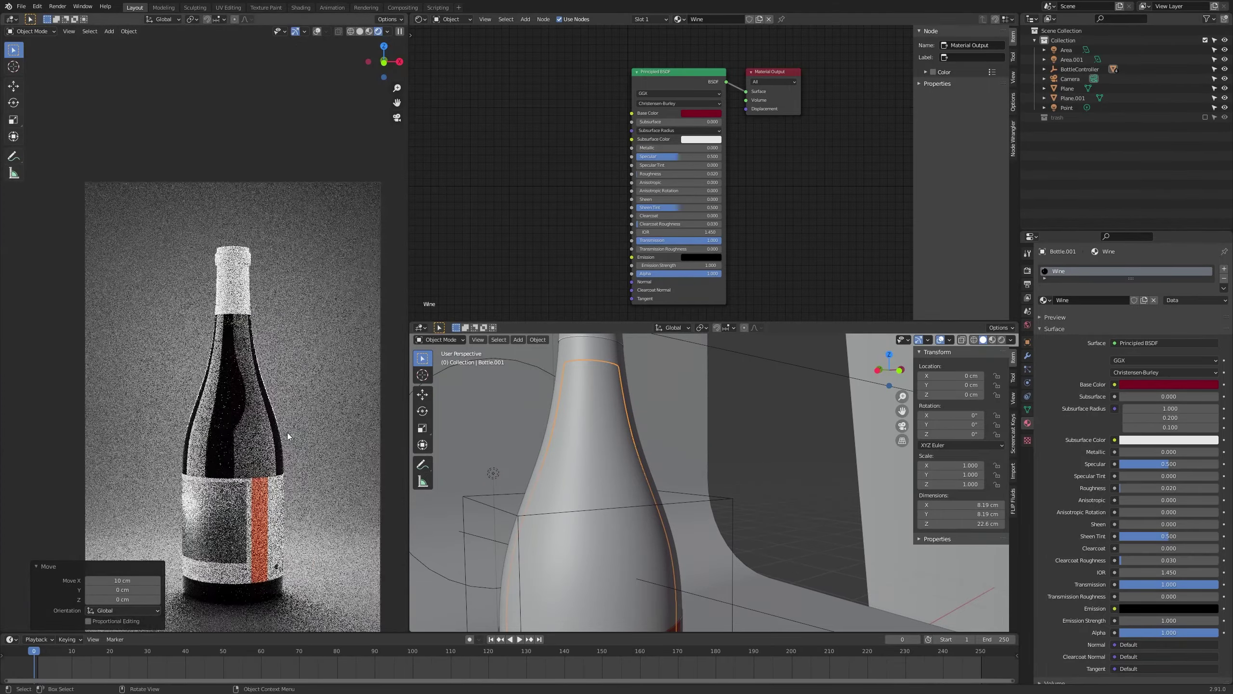
scroll(287, 432, "up", 4)
Try scaling the wine volume slightly smaller and larger, between about 0.992 and 1.015, and cancel each attempt
key("s")
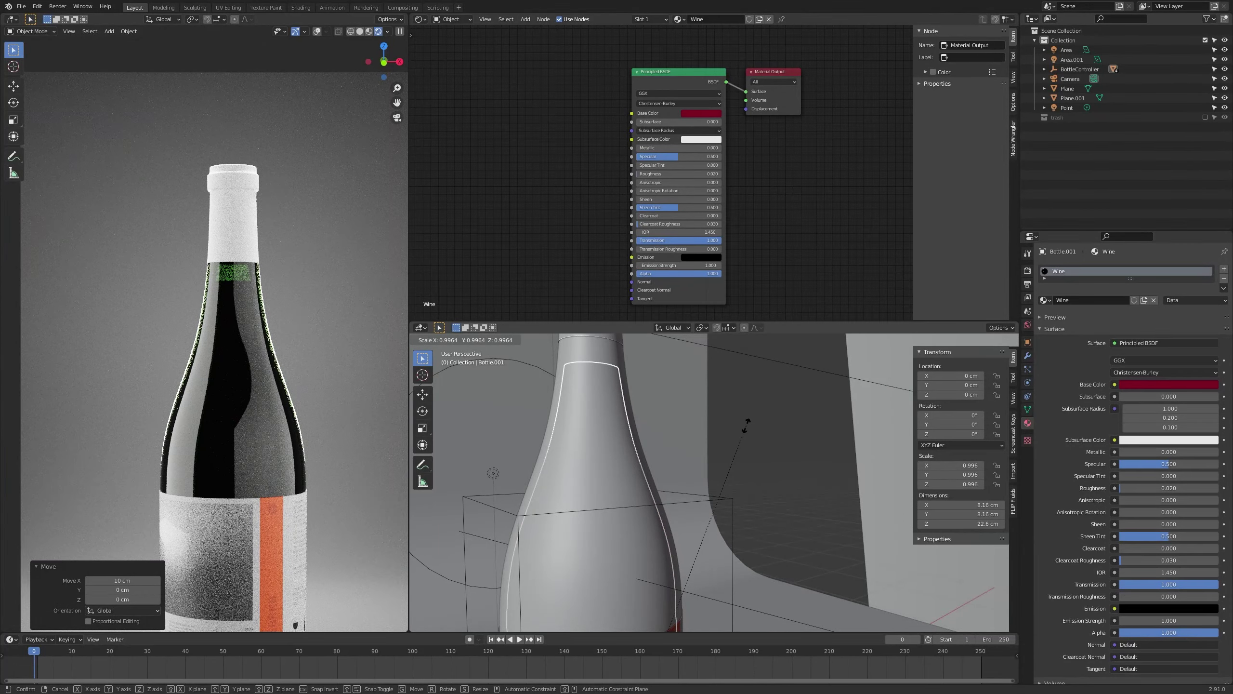
right_click(746, 426)
key("s")
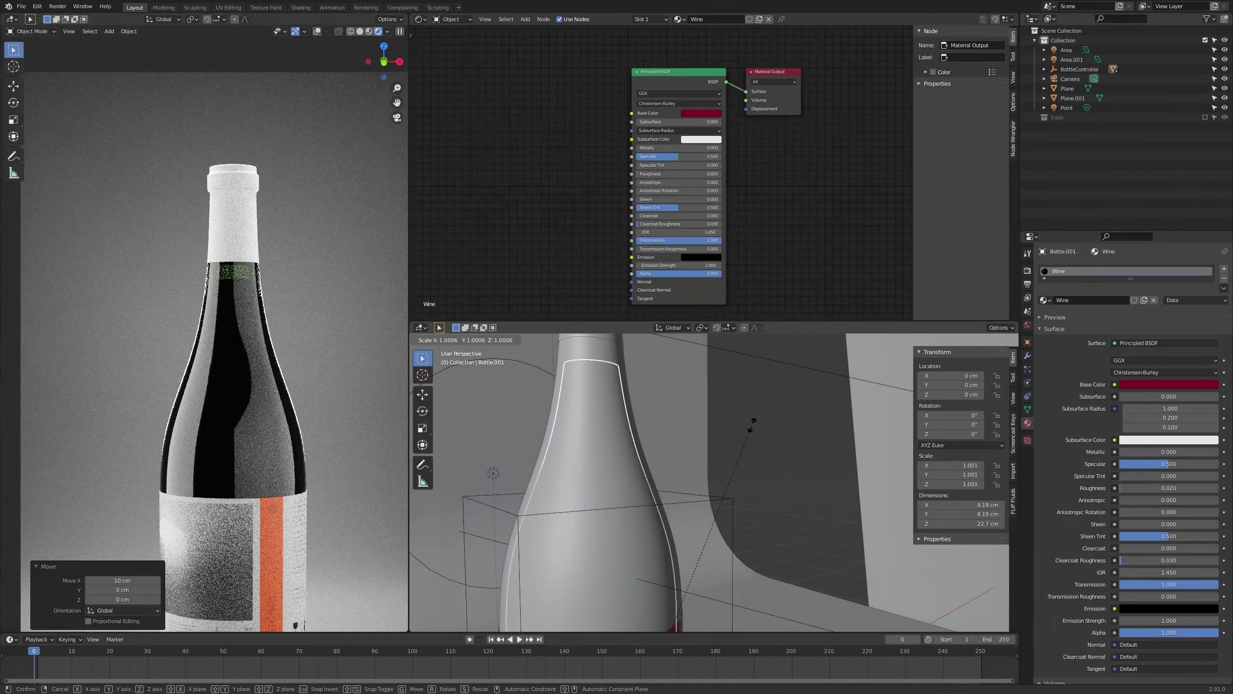
mouse_move(743, 441)
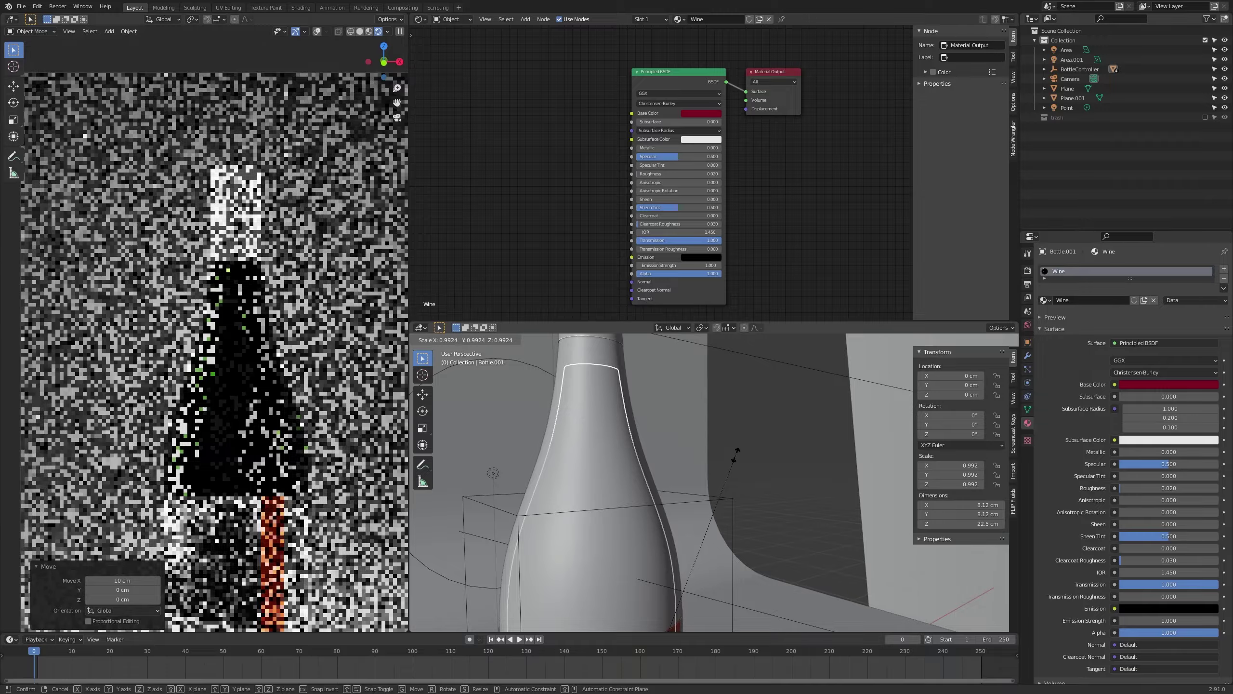
mouse_move(788, 408)
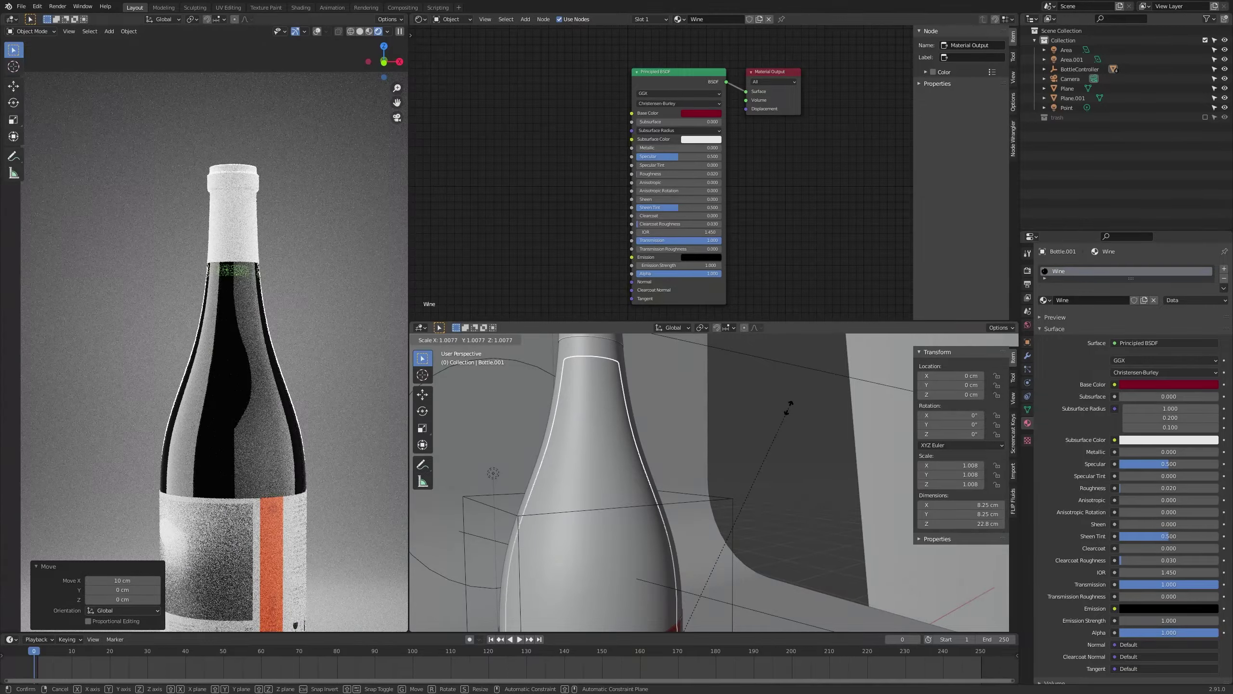
key("Escape")
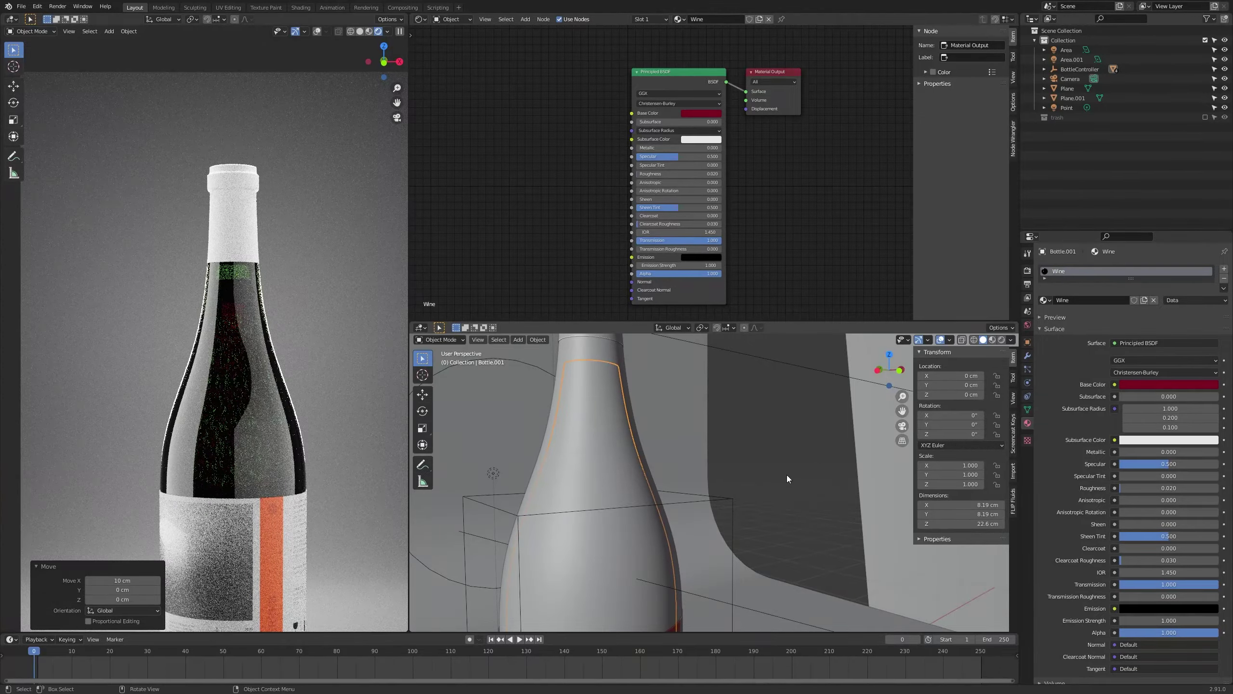
key("s")
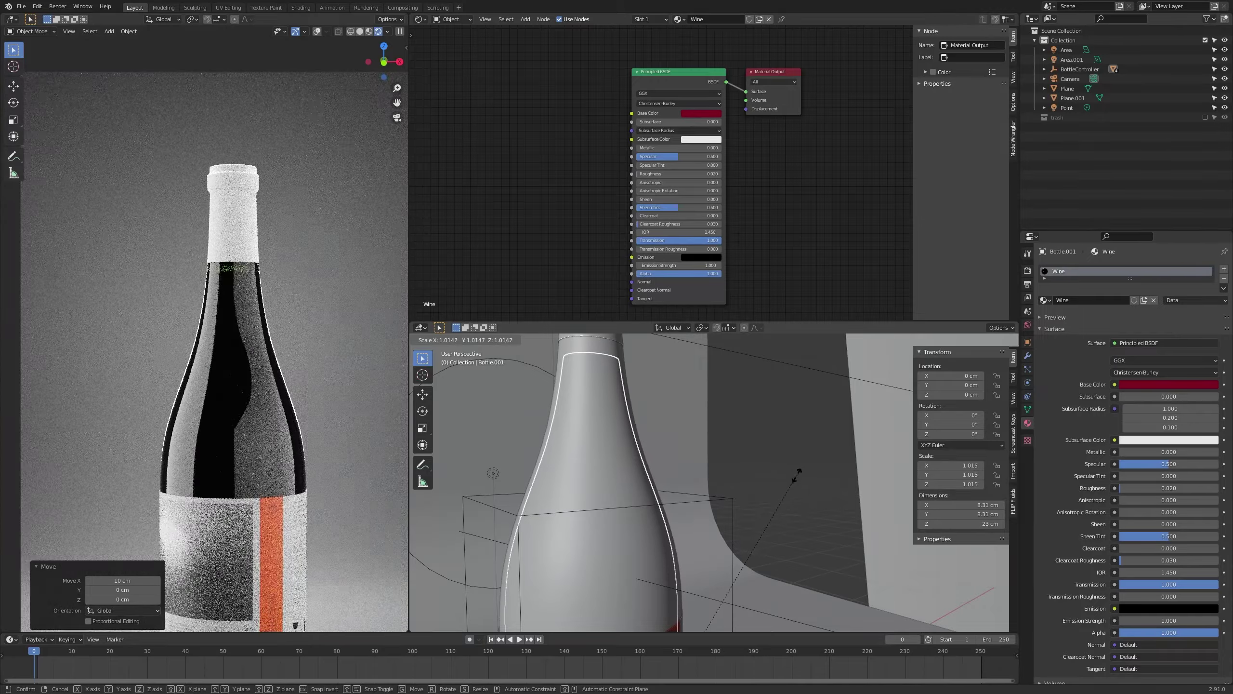
key("Escape")
Scale the wine volume up very slightly, by a factor of about 1.0004, so it meets the glass
key("s")
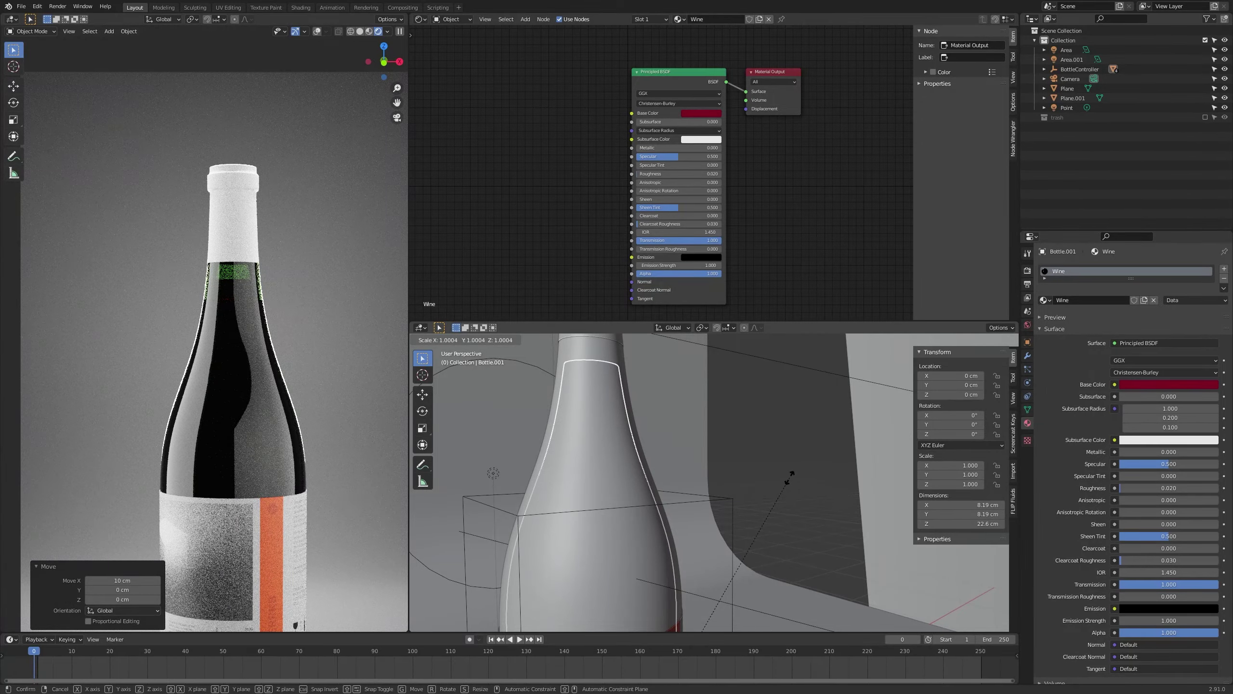
left_click(790, 478)
left_click(950, 466)
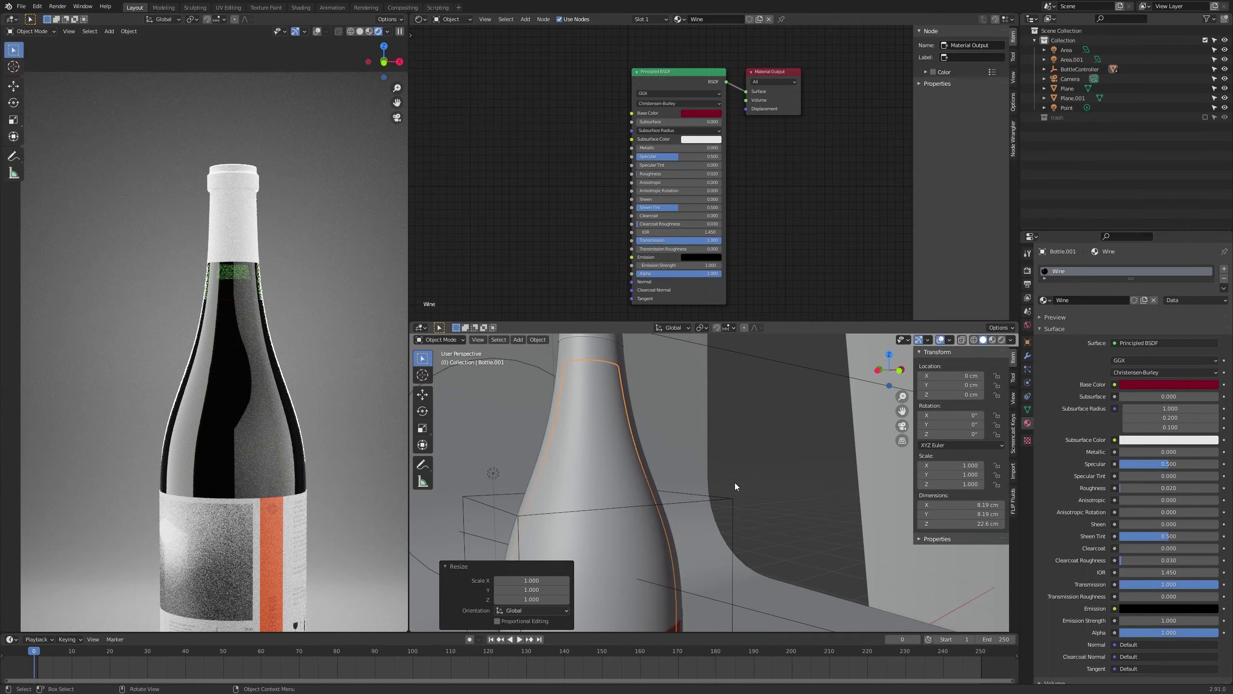
scroll(681, 478, "down", 5)
middle_click_drag(680, 478, 660, 461)
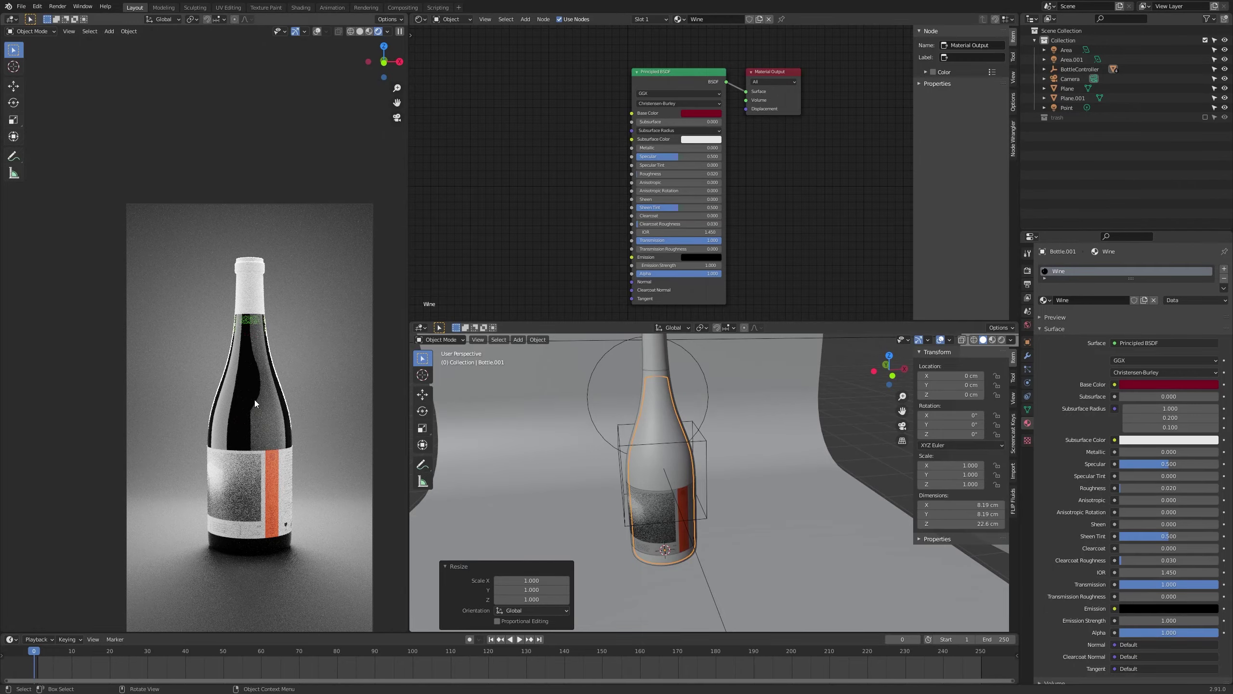
Toggle Multiple Importance off and on for the point light behind the bottle to compare the render, leaving it enabled
scroll(256, 403, "up", 4)
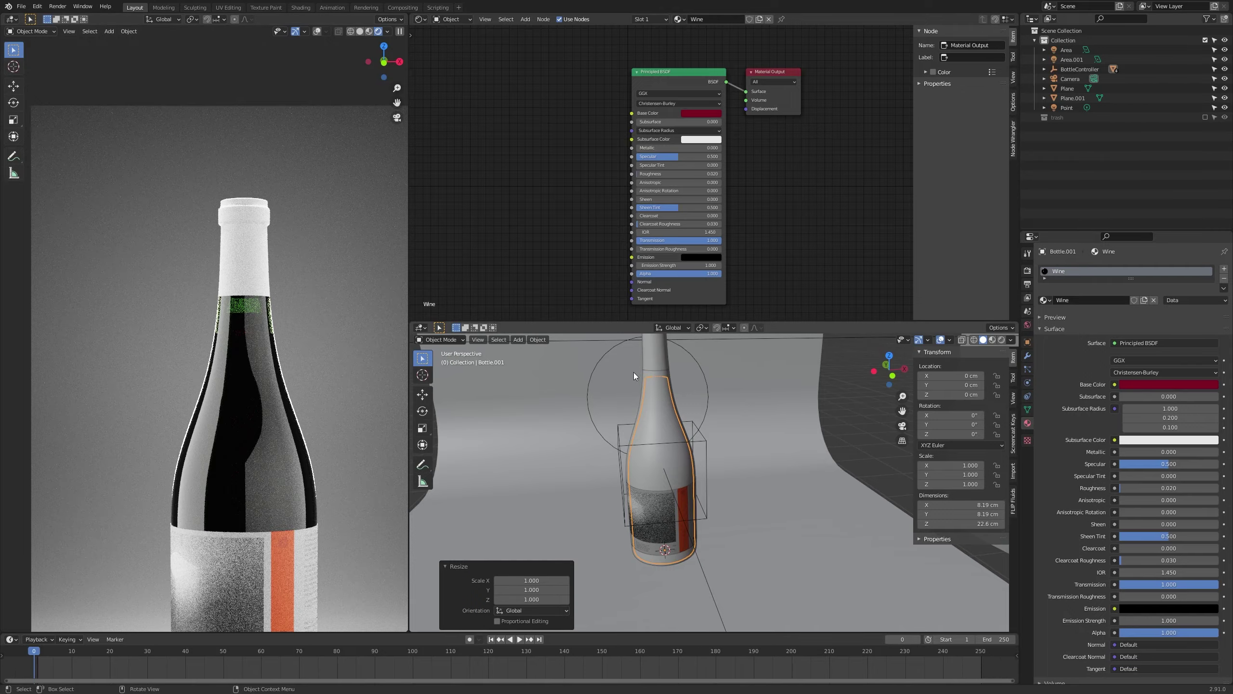
left_click(595, 364)
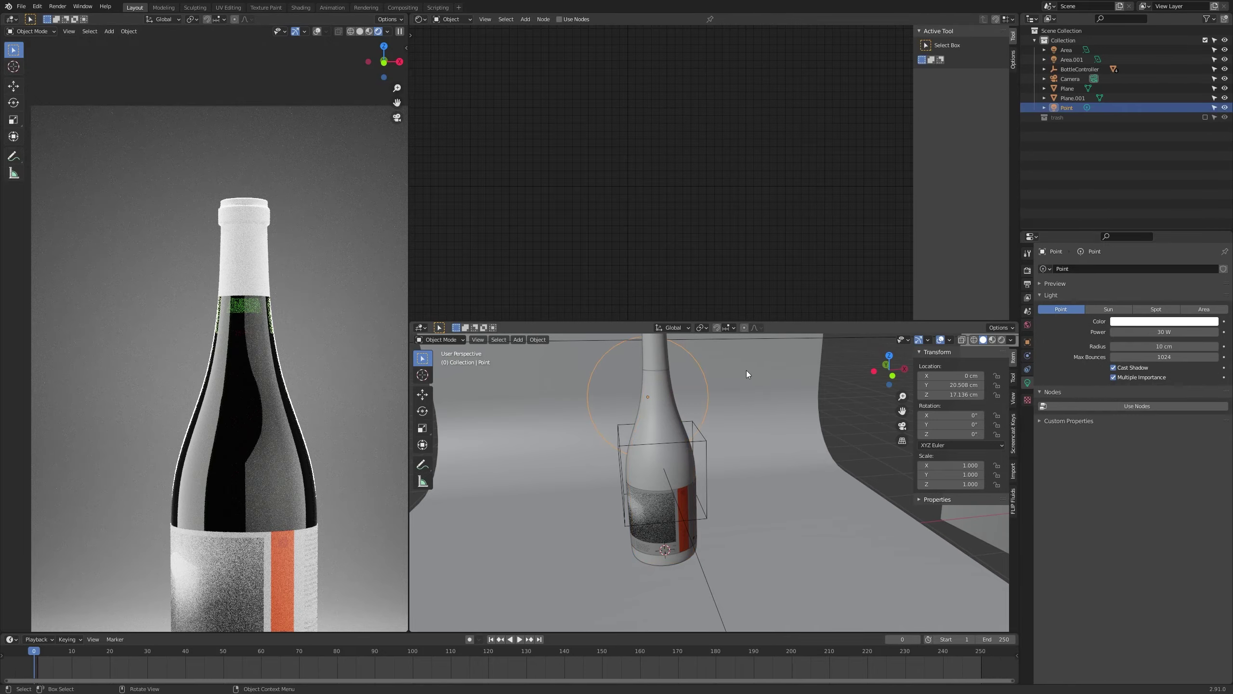
left_click(1114, 378)
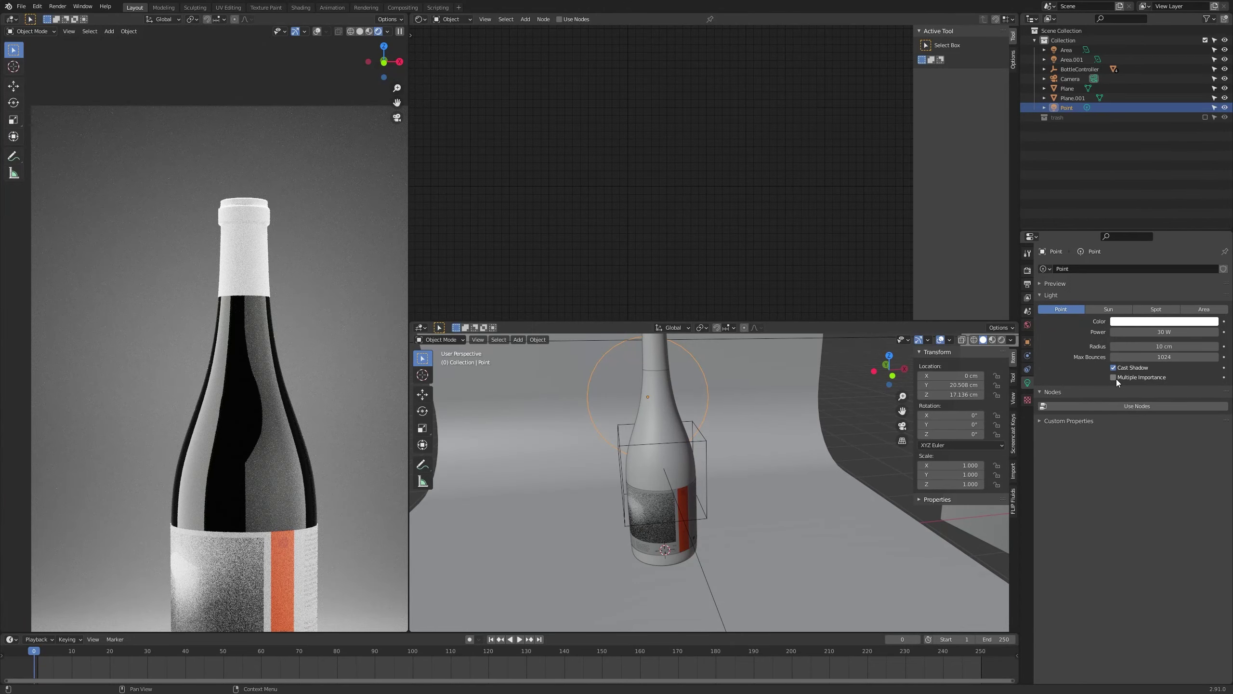
left_click(1116, 380)
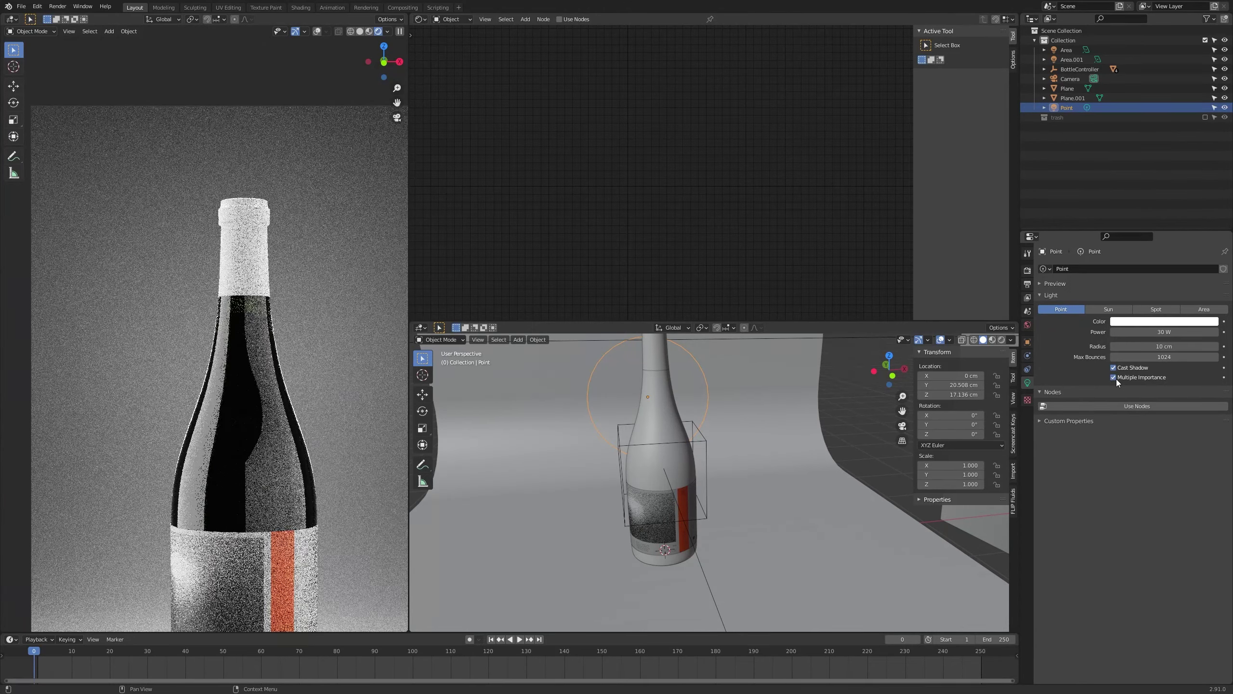
left_click(1116, 379)
left_click(1114, 378)
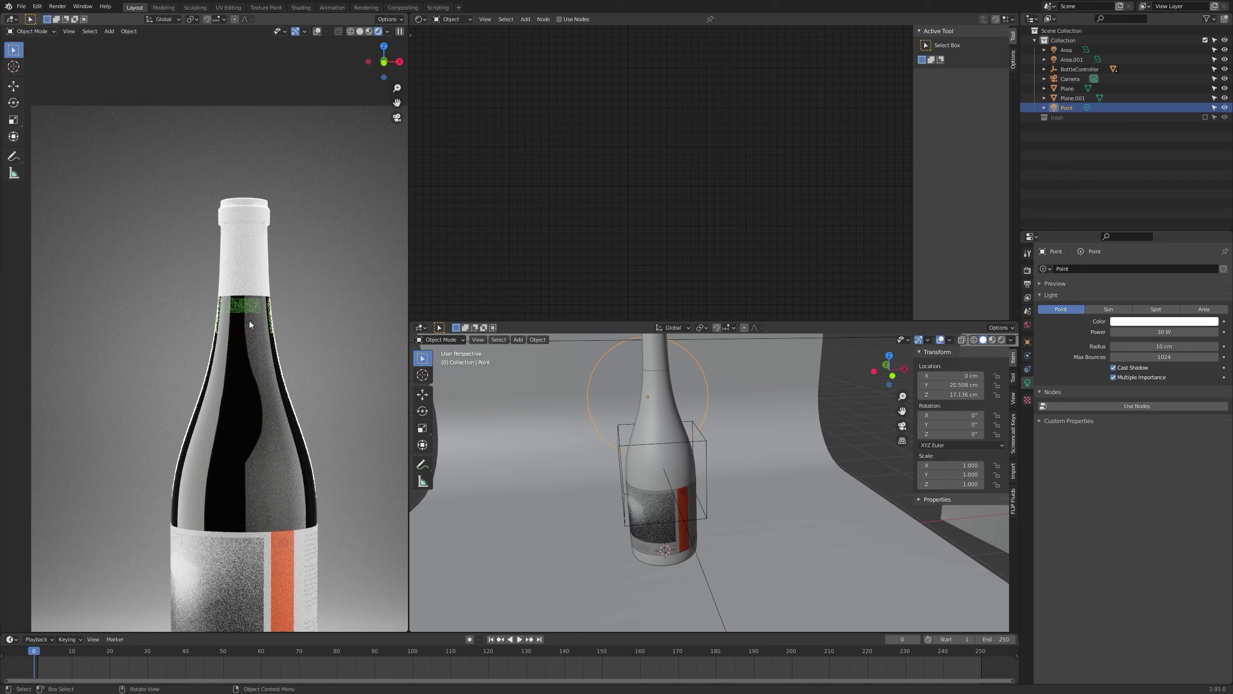
Darken the bottle glass material's Base Color to green 536448 and display the colour as a hex code
left_click(258, 308)
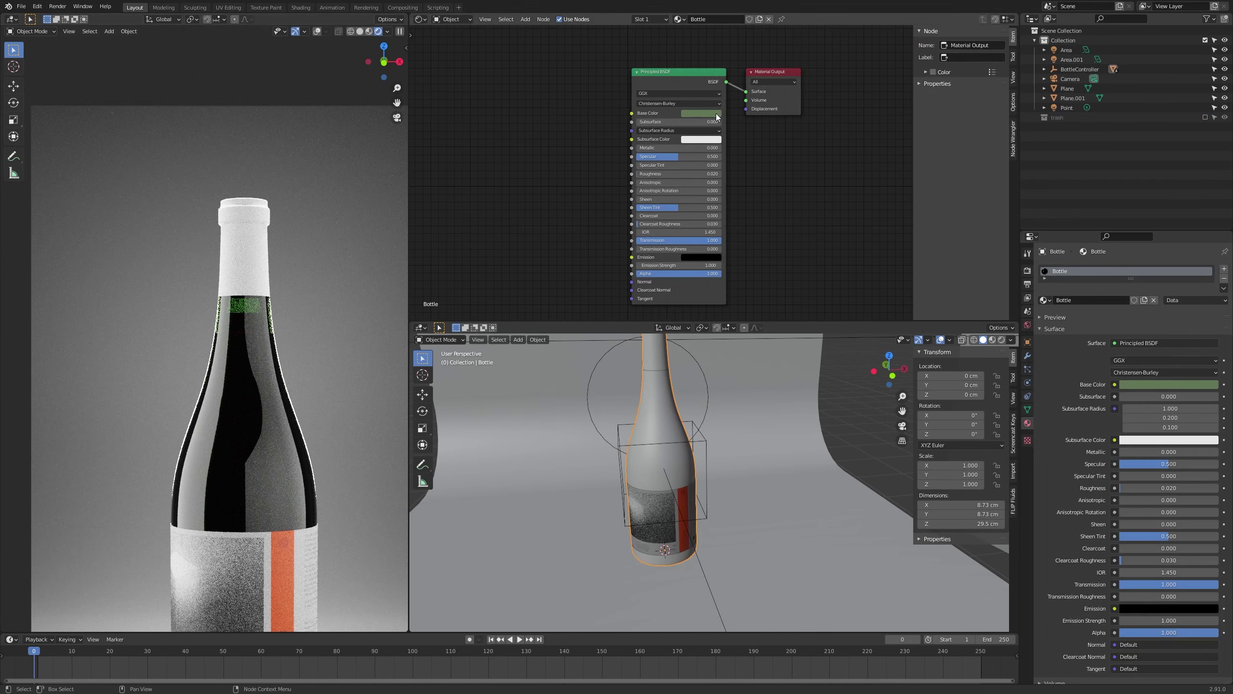
left_click(717, 118)
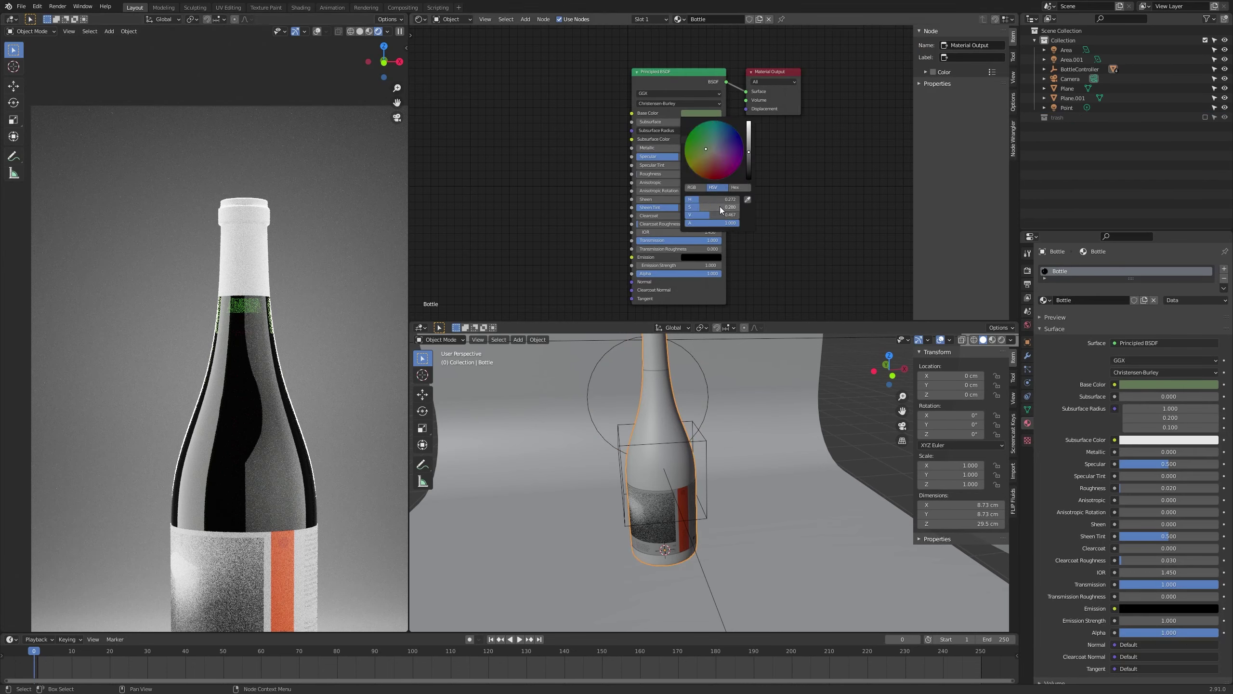
left_click_drag(720, 214, 697, 215)
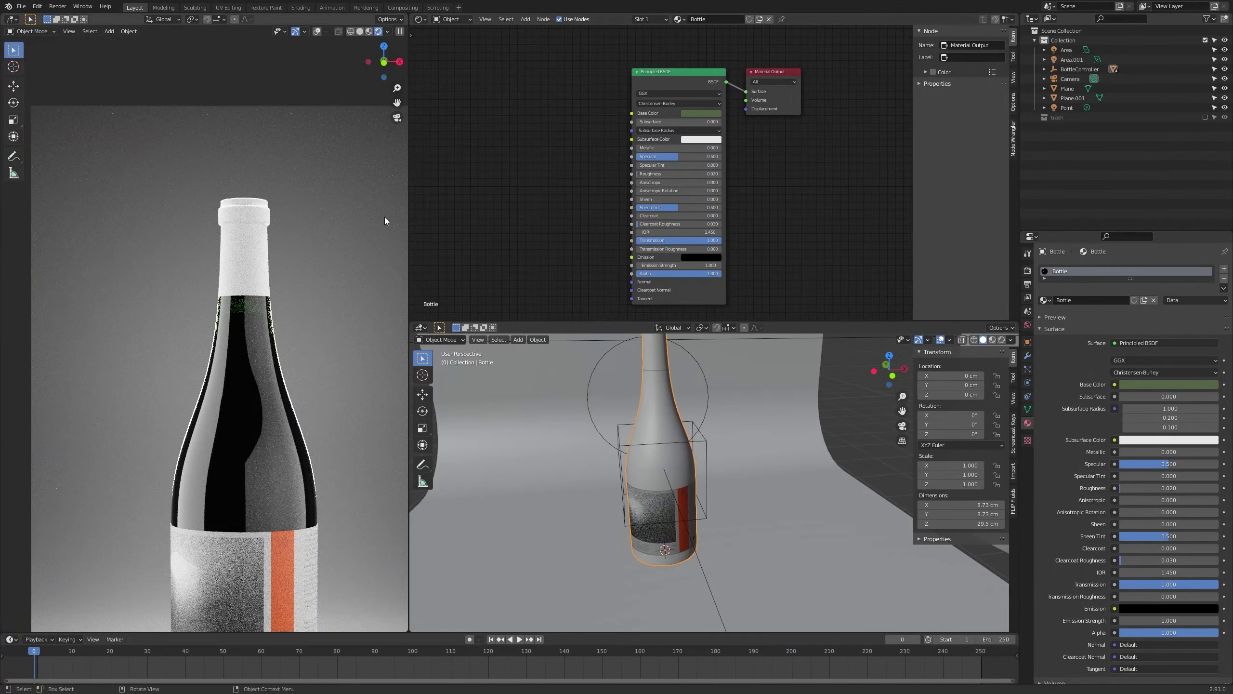
left_click(705, 116)
left_click(736, 188)
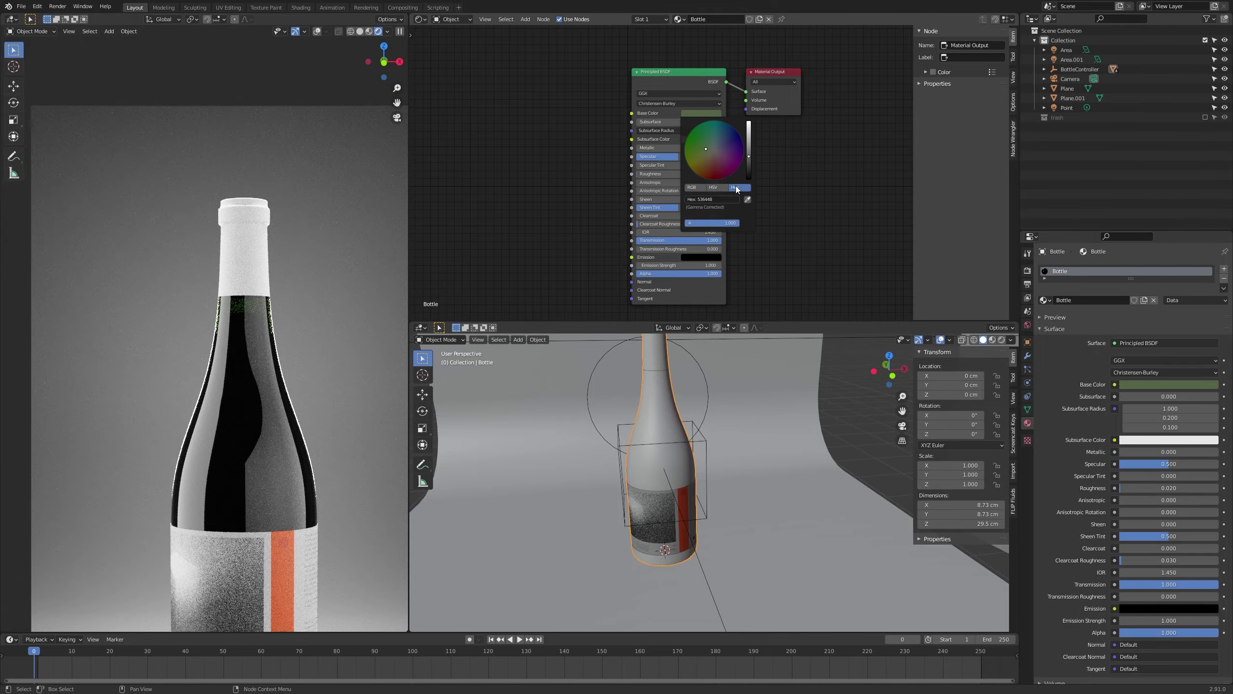
scroll(635, 78, "up", 5)
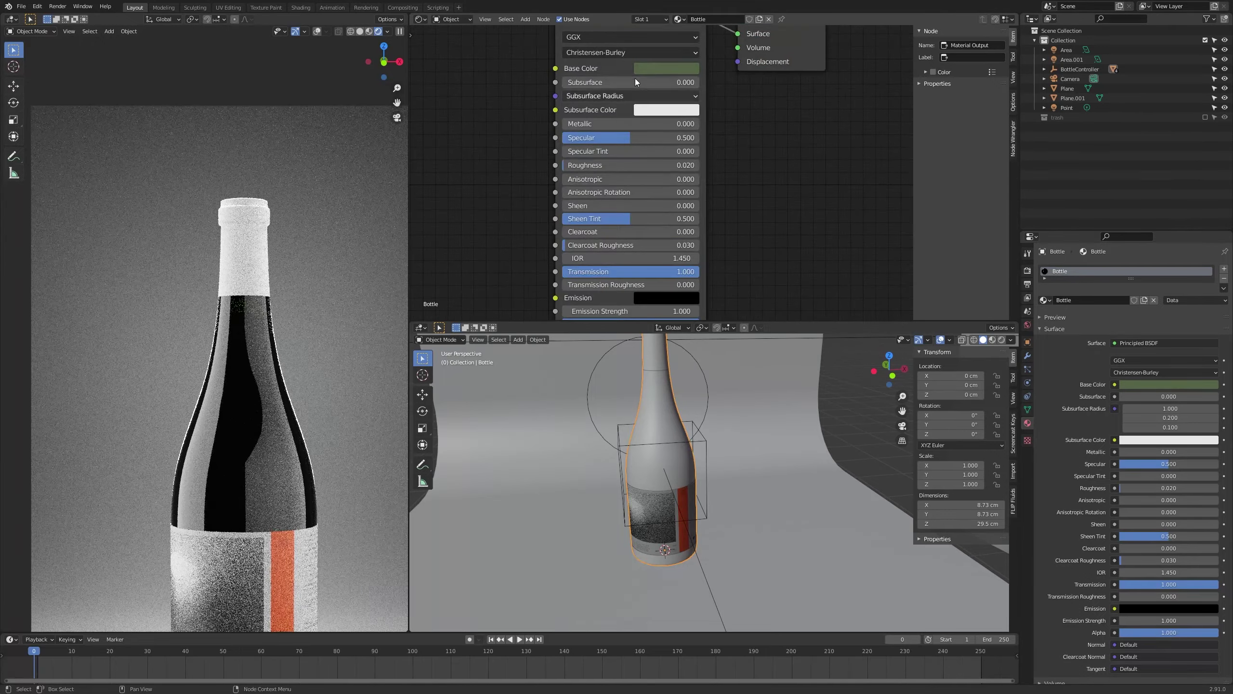
left_click(677, 62)
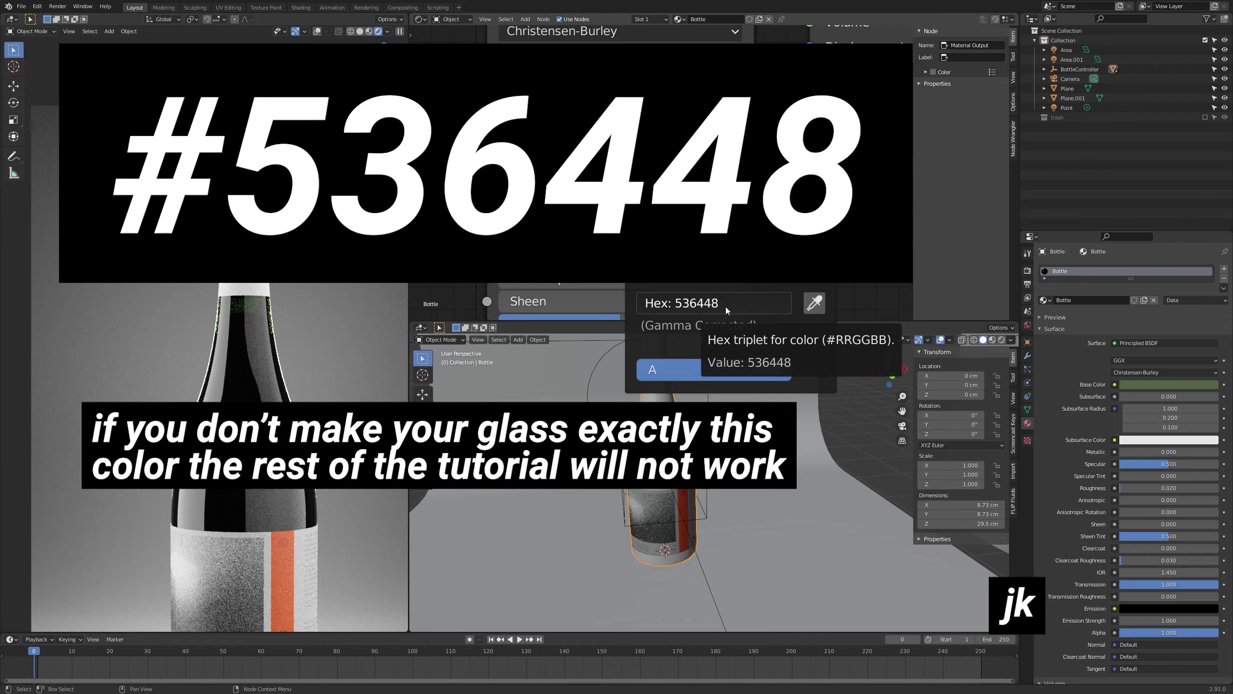
scroll(837, 235, "down", 4)
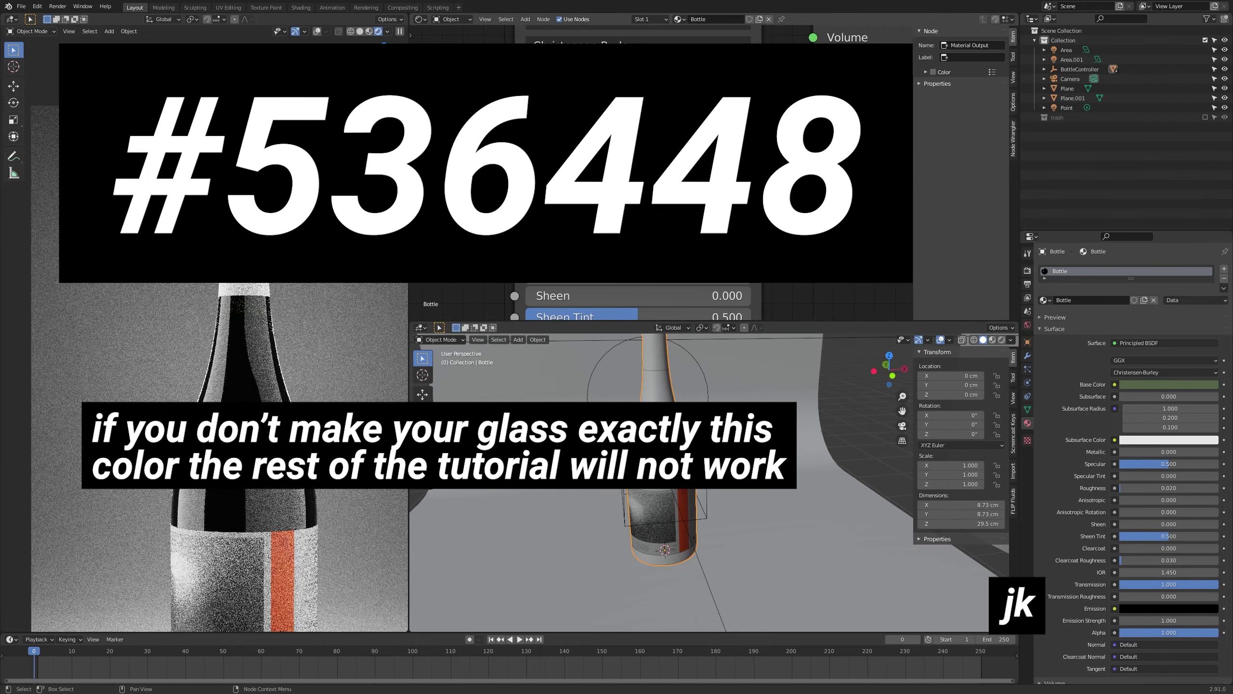
scroll(791, 194, "down", 4)
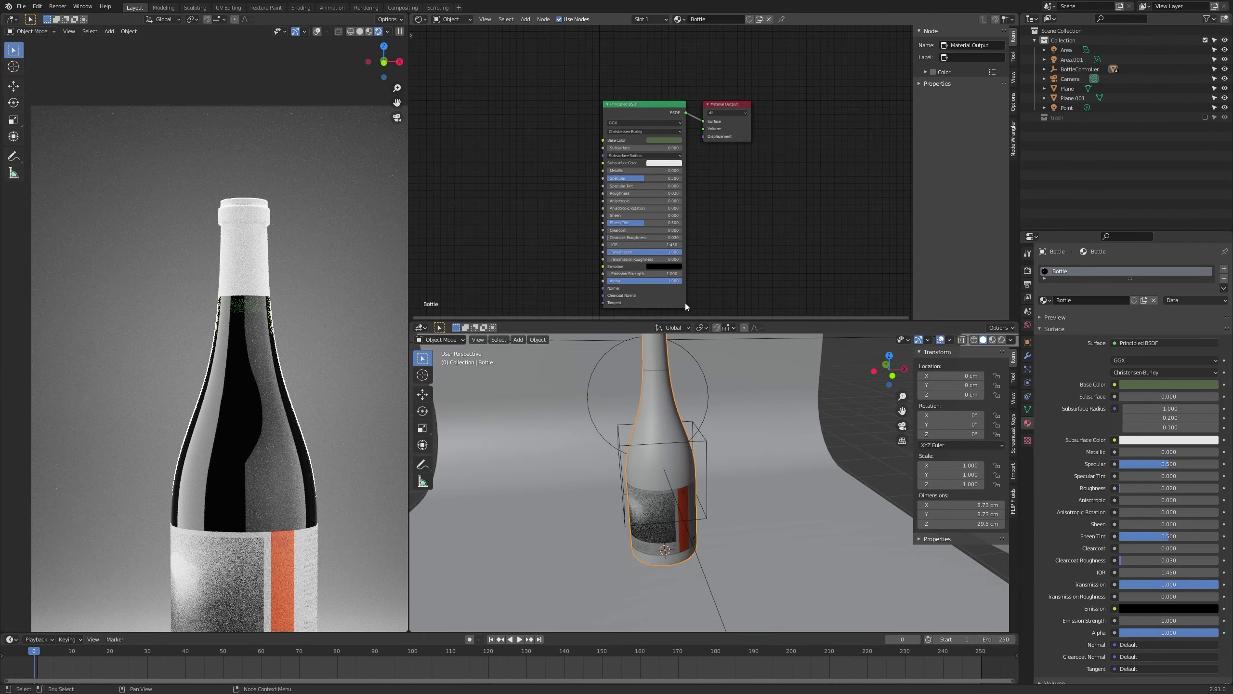
scroll(200, 370, "down", 1)
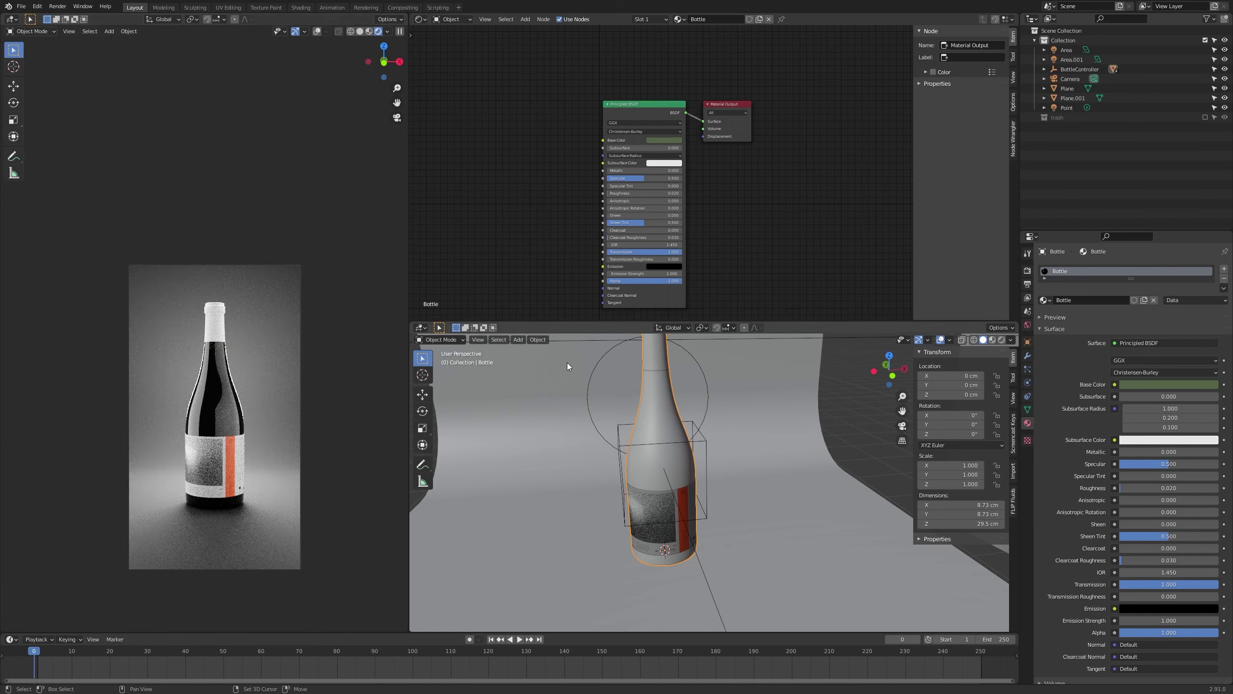
Create a new material named Foil for the foil capsule around the bottle's neck
middle_click_drag(567, 362, 599, 417)
left_click(669, 430)
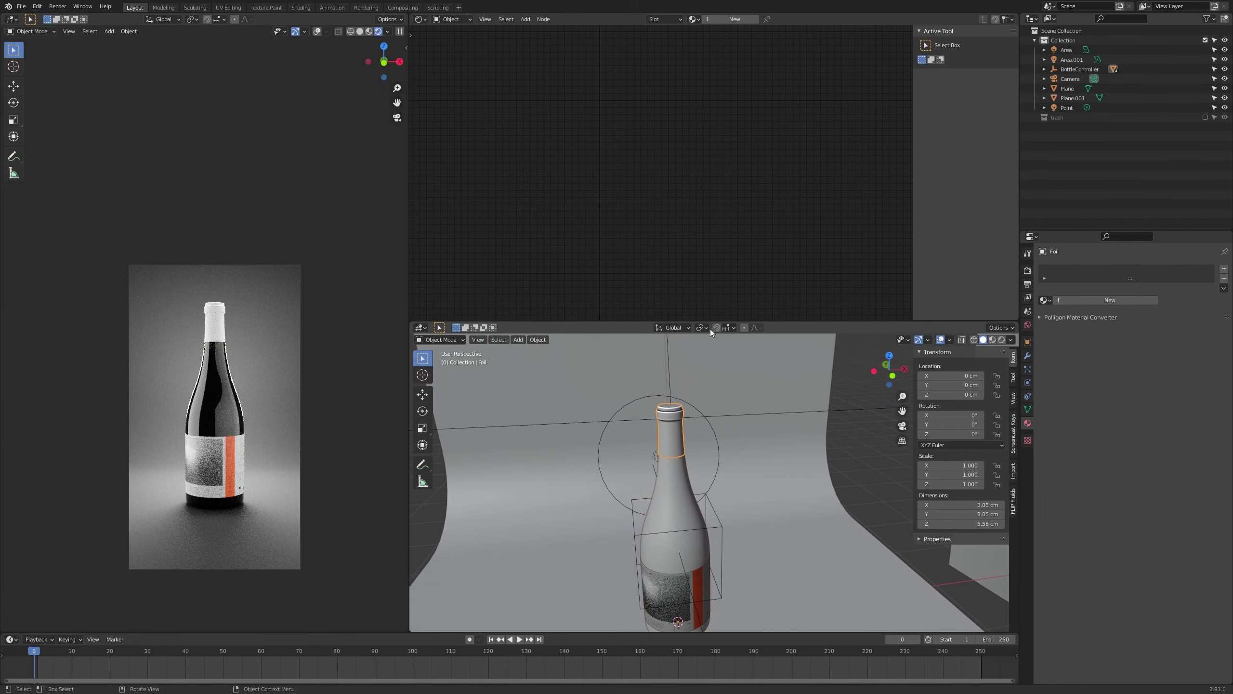
left_click(728, 20)
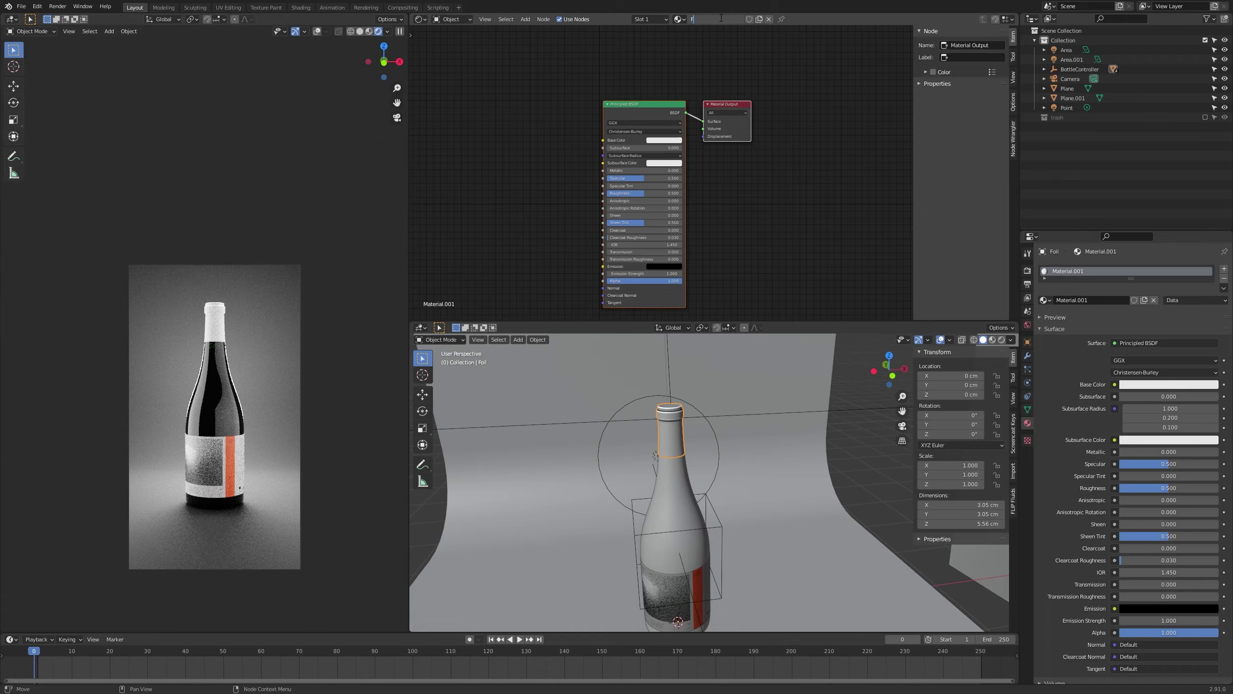
type("Foil")
key("Return")
Set the Foil material's Metallic to 1.000, Roughness to 0.260 and Base Color to a saturated orange-red
scroll(638, 169, "up", 1)
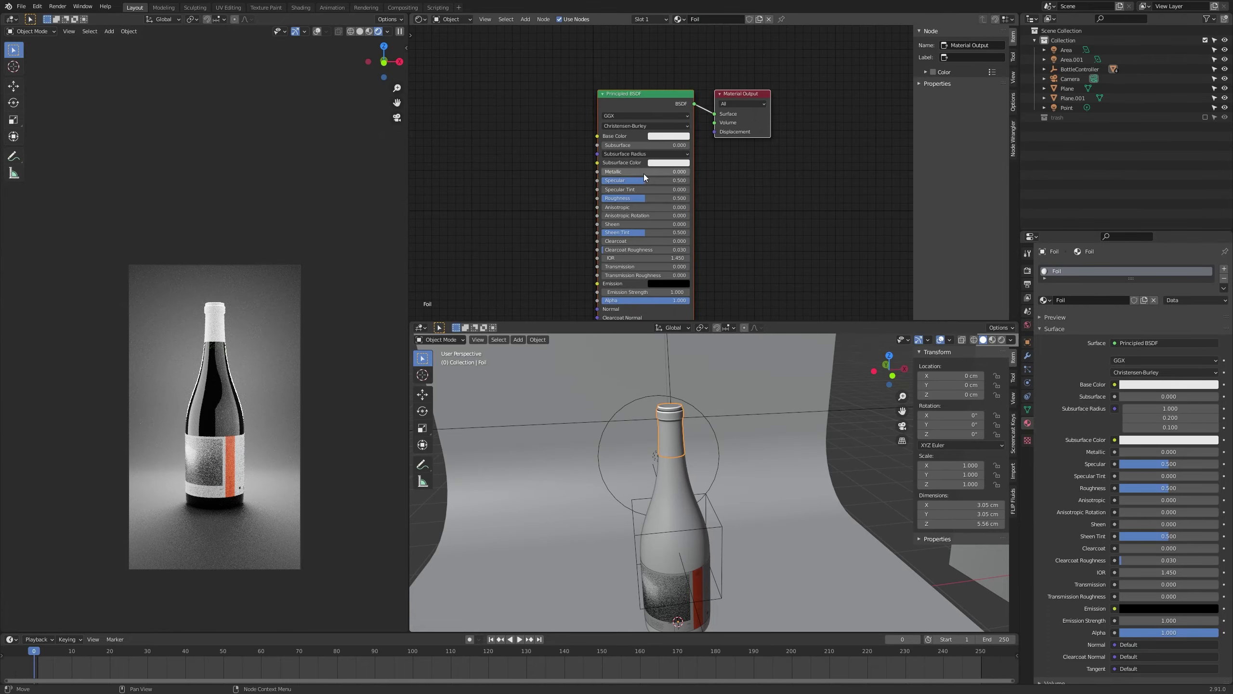
left_click_drag(648, 174, 692, 175)
scroll(226, 324, "up", 8)
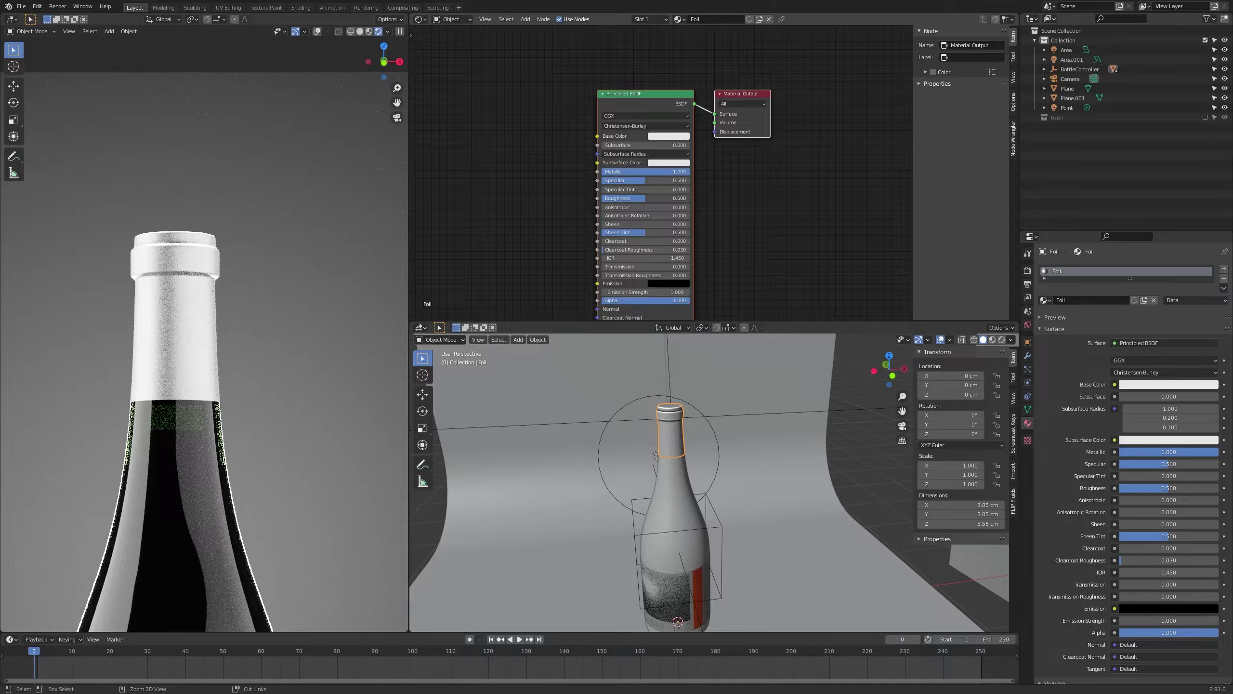
mouse_move(649, 198)
left_mouse_down("ctrl")
mouse_move(605, 198)
mouse_move(636, 198)
mouse_move(625, 198)
left_mouse_up("ctrl")
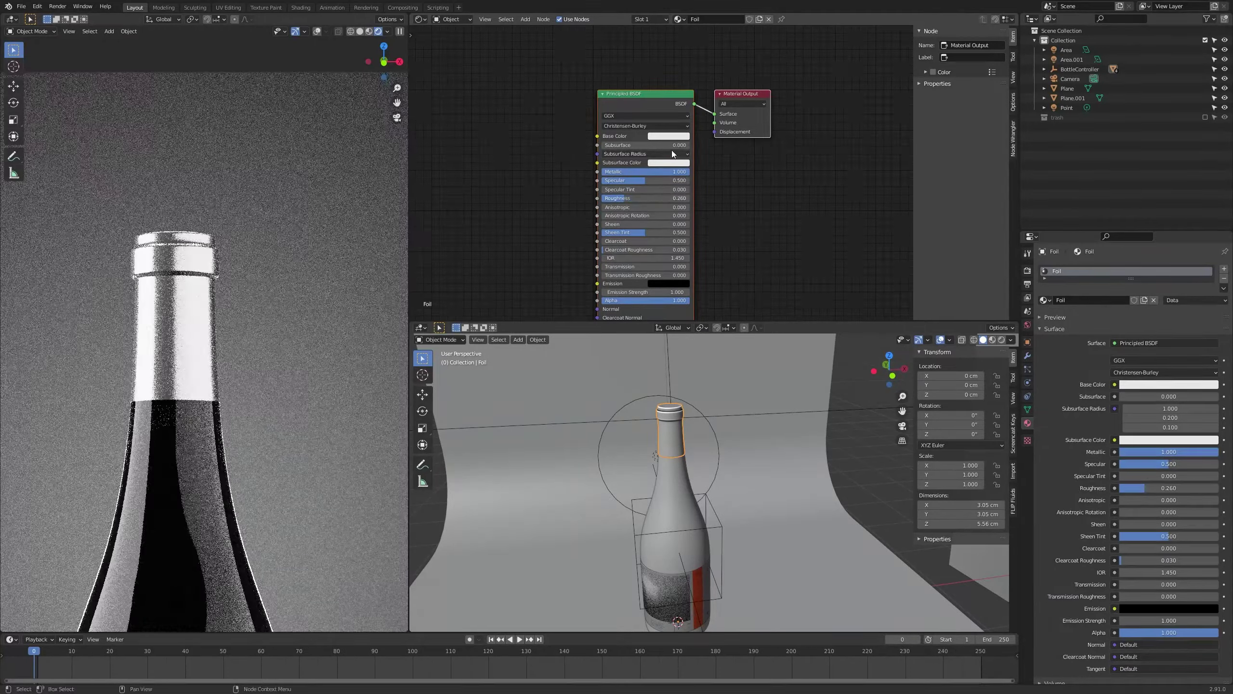
left_click(679, 136)
left_click_drag(686, 63, 673, 78)
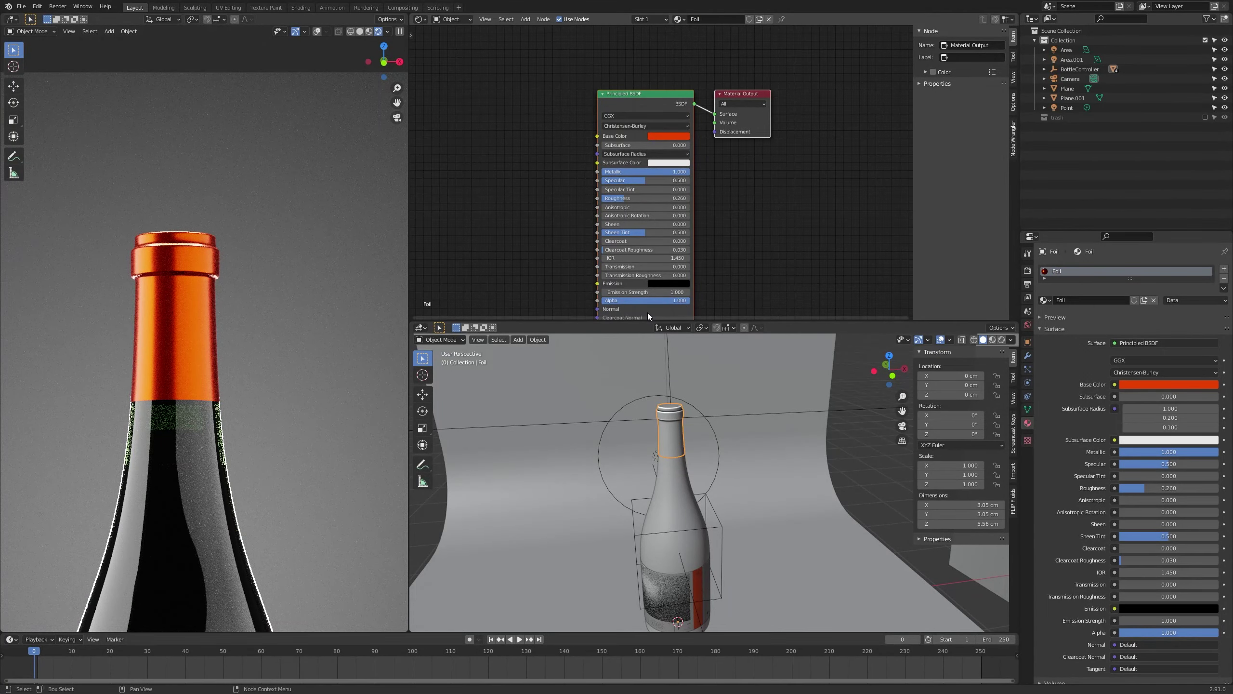
Scale the foil mesh's lower edge loop very slightly outward from the bottle's neck
scroll(697, 473, "up", 8)
scroll(562, 442, "down", 4)
key("KP_Decimal")
middle_click_drag(552, 431, 555, 350)
scroll(850, 524, "up", 1)
key("Tab")
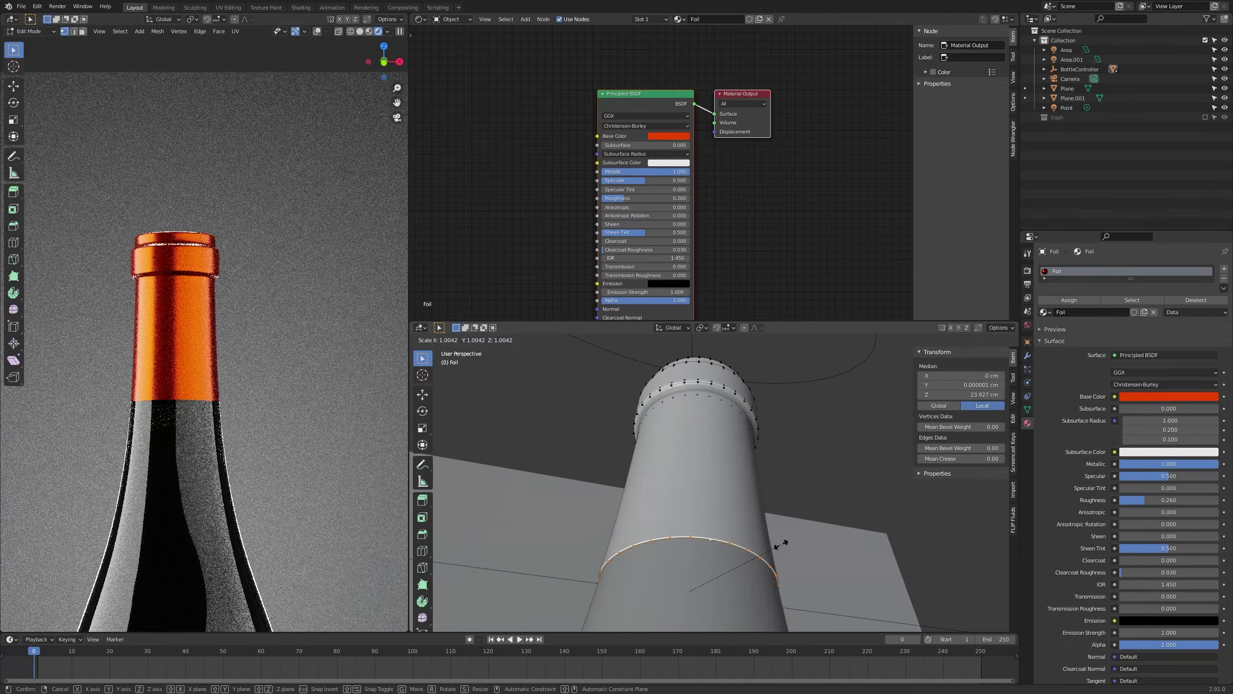
left_click(777, 552, "alt")
key("s")
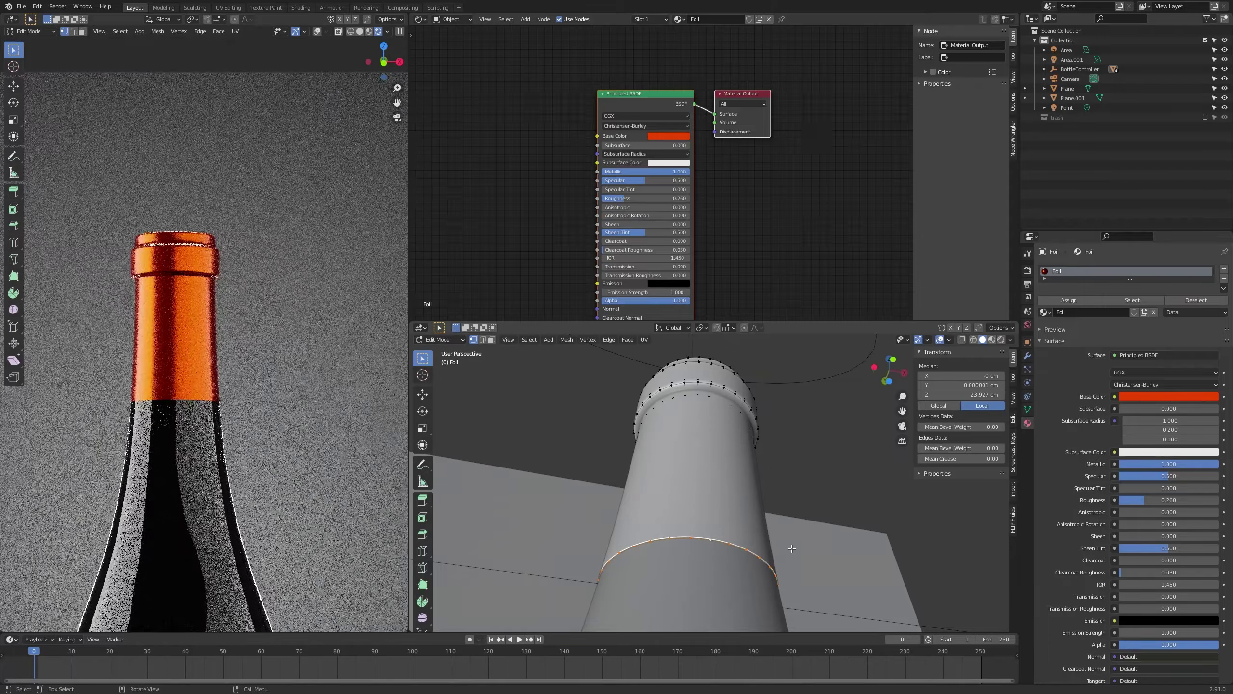
left_click(796, 544)
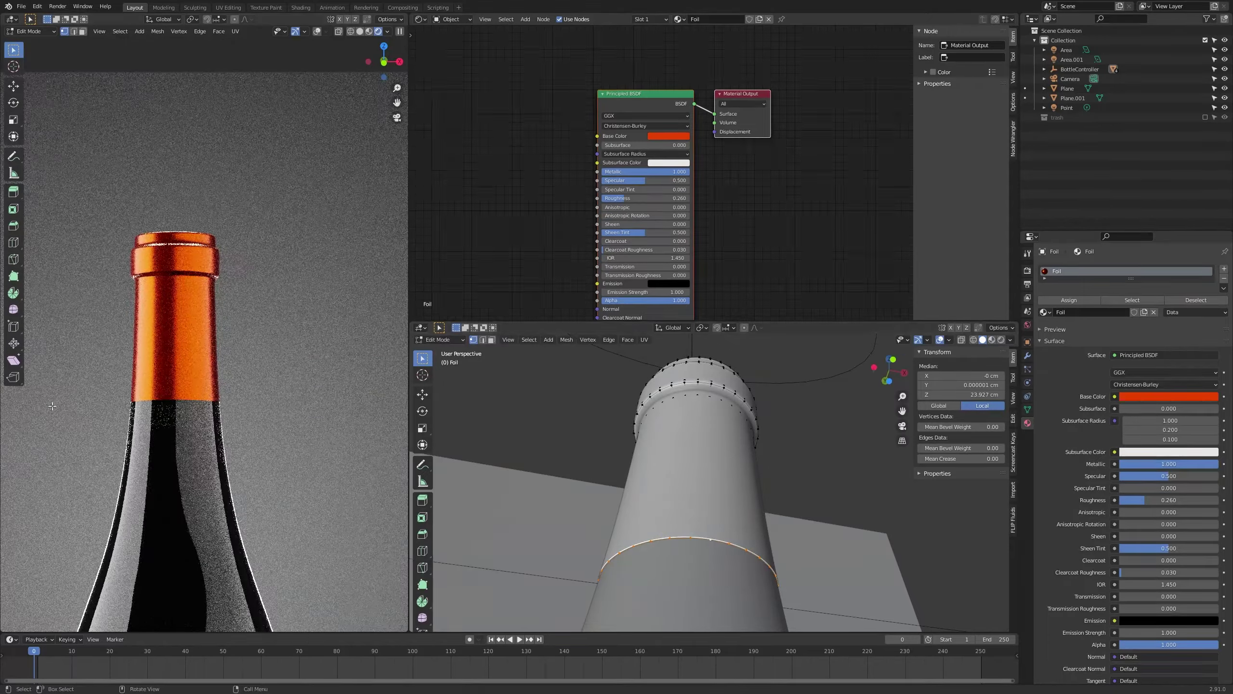
Set the foil's Solidify thickness to 0.025 cm after checking its lower rim, and return to Object Mode
scroll(79, 405, "up", 6)
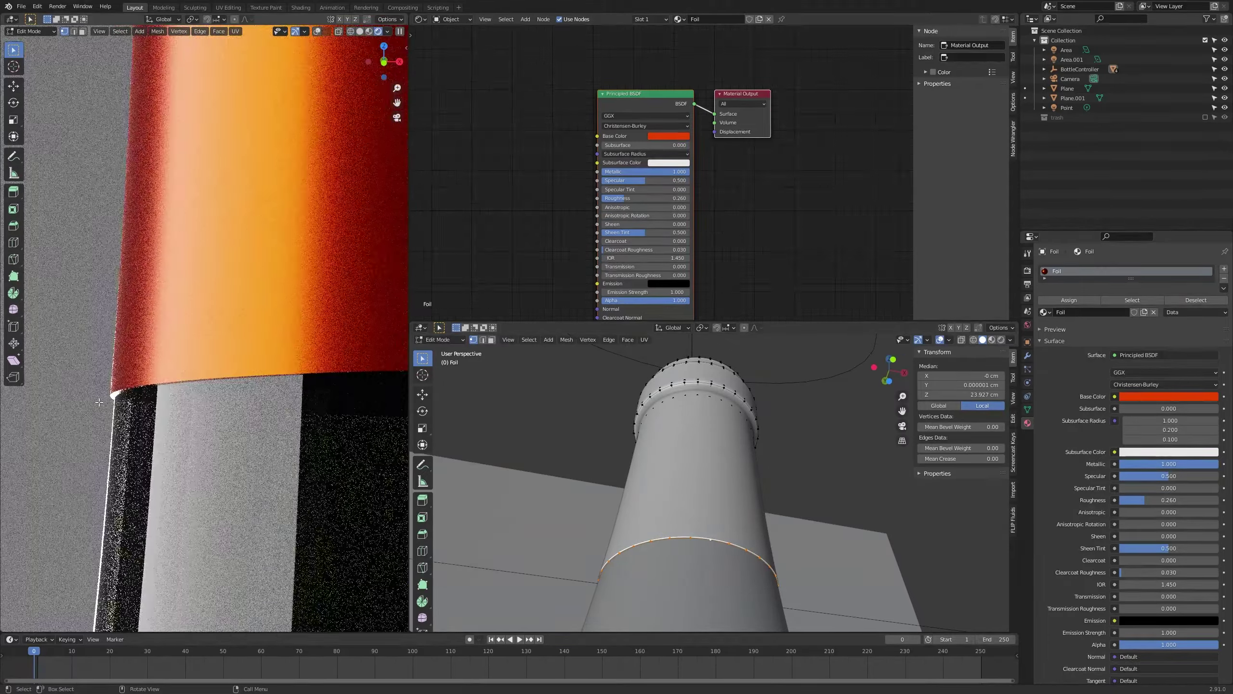
scroll(99, 402, "down", 2)
scroll(99, 402, "down", 3)
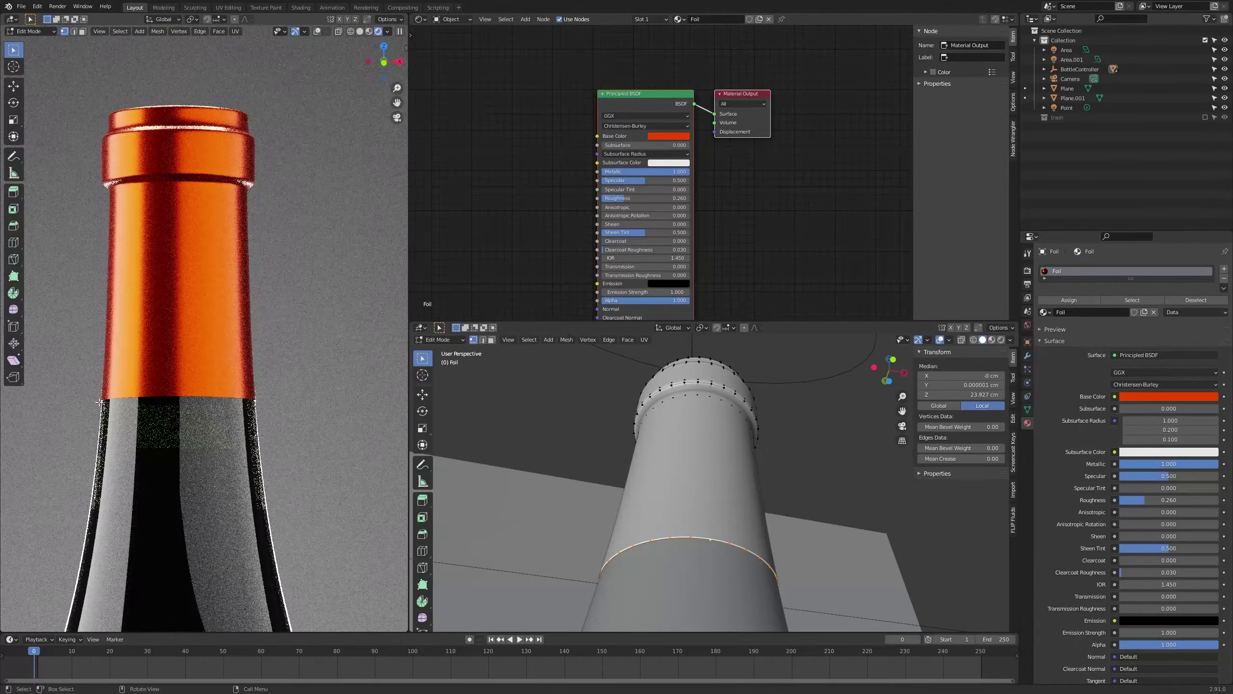
left_click(1027, 355)
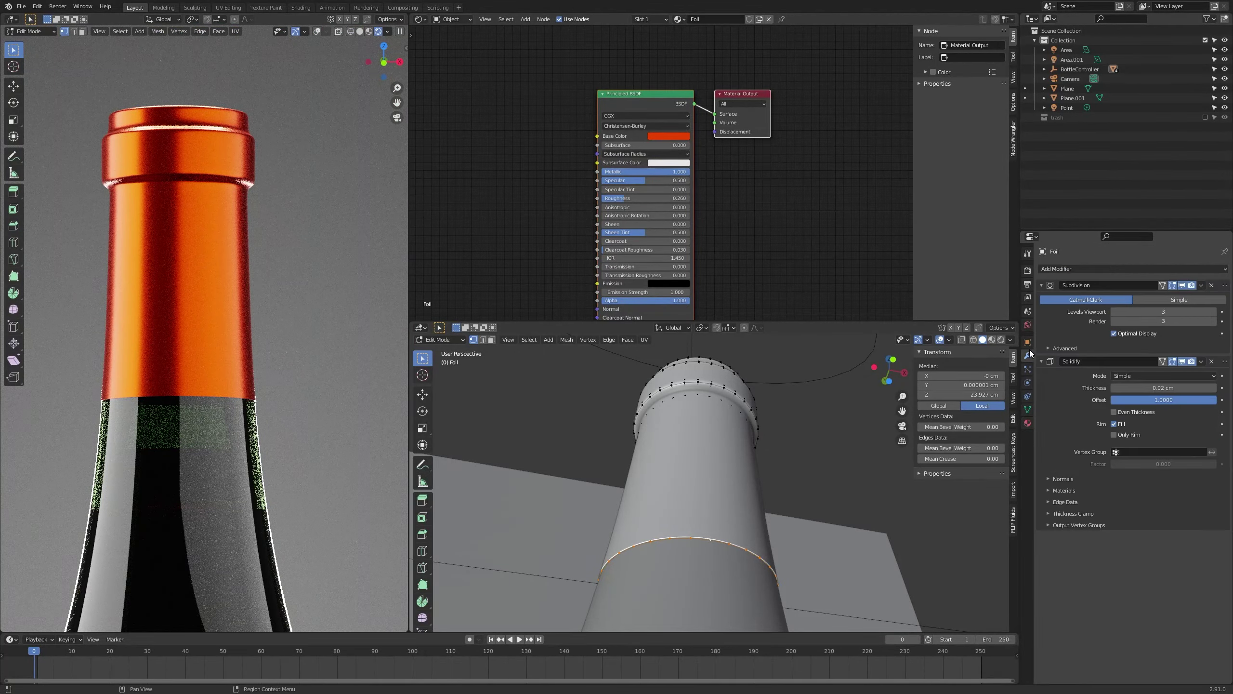
left_click(1132, 386)
type("5")
key("Return")
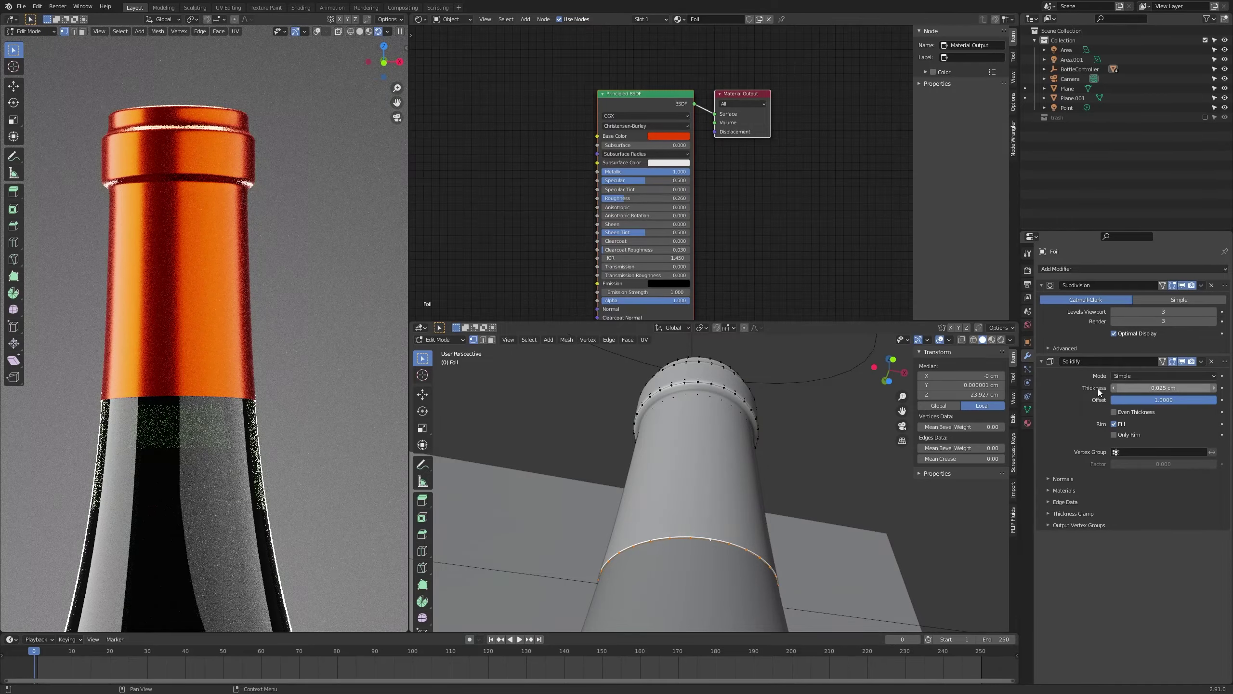
scroll(792, 472, "down", 2)
key("Tab")
middle_click_drag(791, 452, 771, 467)
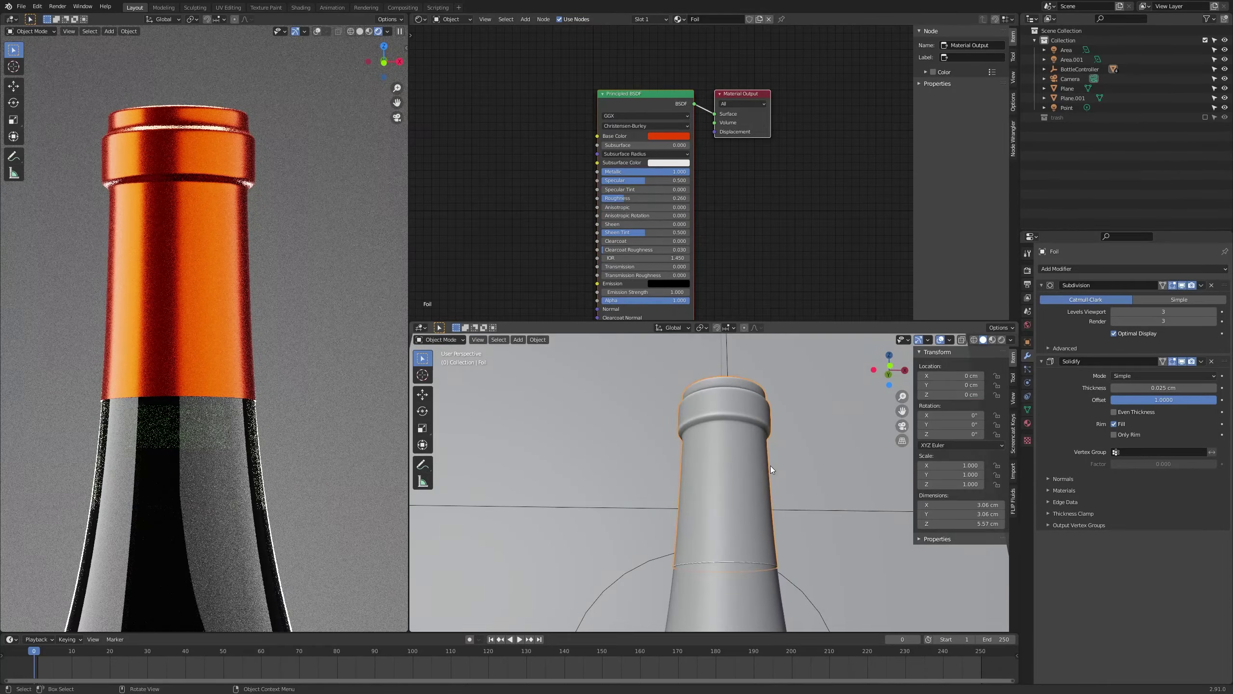
Set the Foil material's Roughness to 0.450 and review the whole bottle in the rendered camera view
left_click_drag(671, 198, 662, 198, "ctrl")
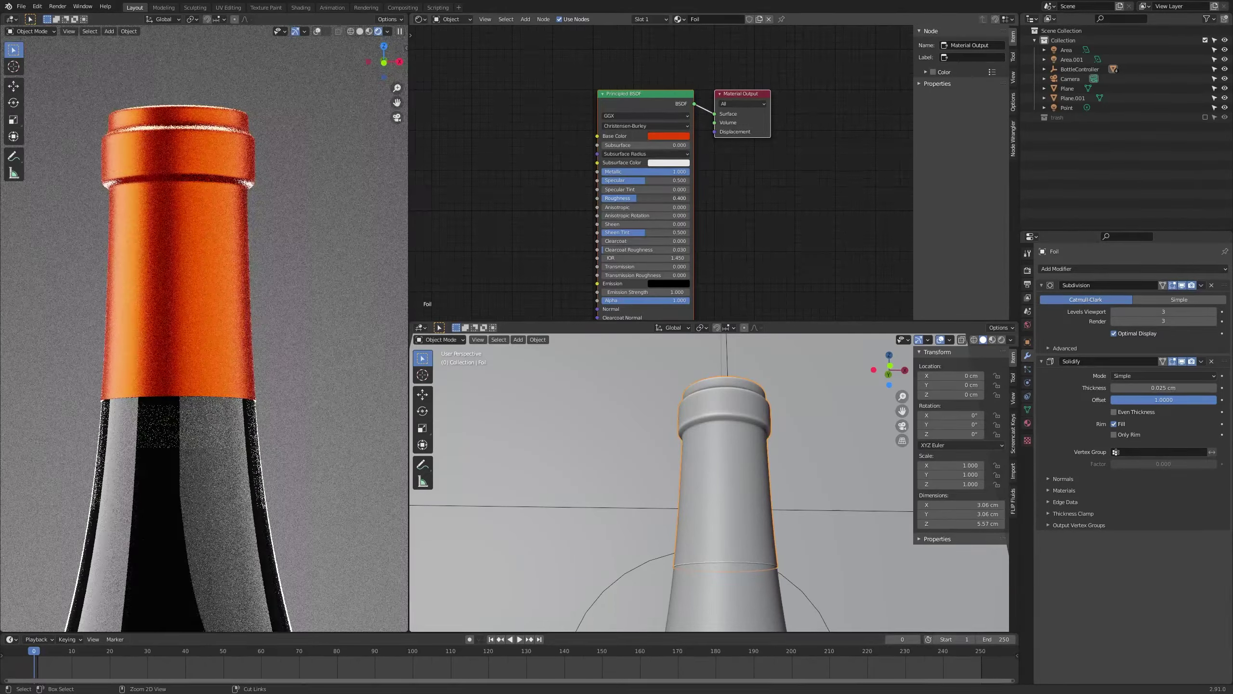
left_click_drag(662, 198, 640, 199, "ctrl")
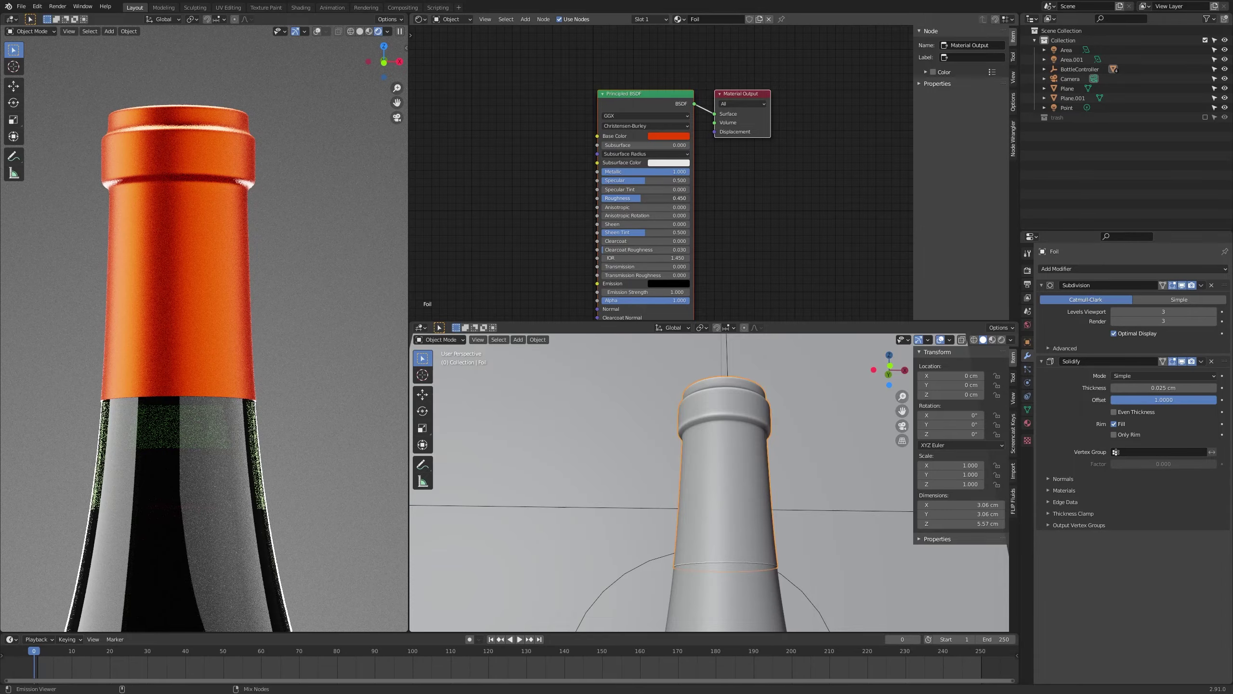
key("KP_0")
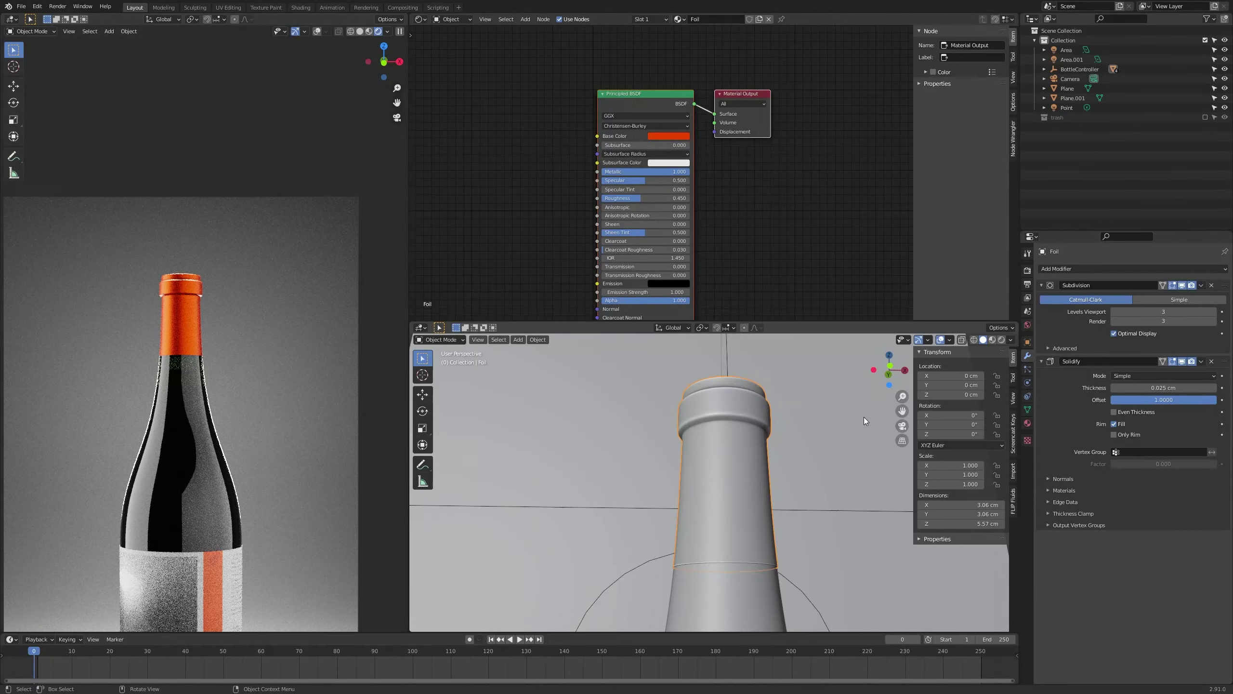
scroll(769, 435, "down", 8)
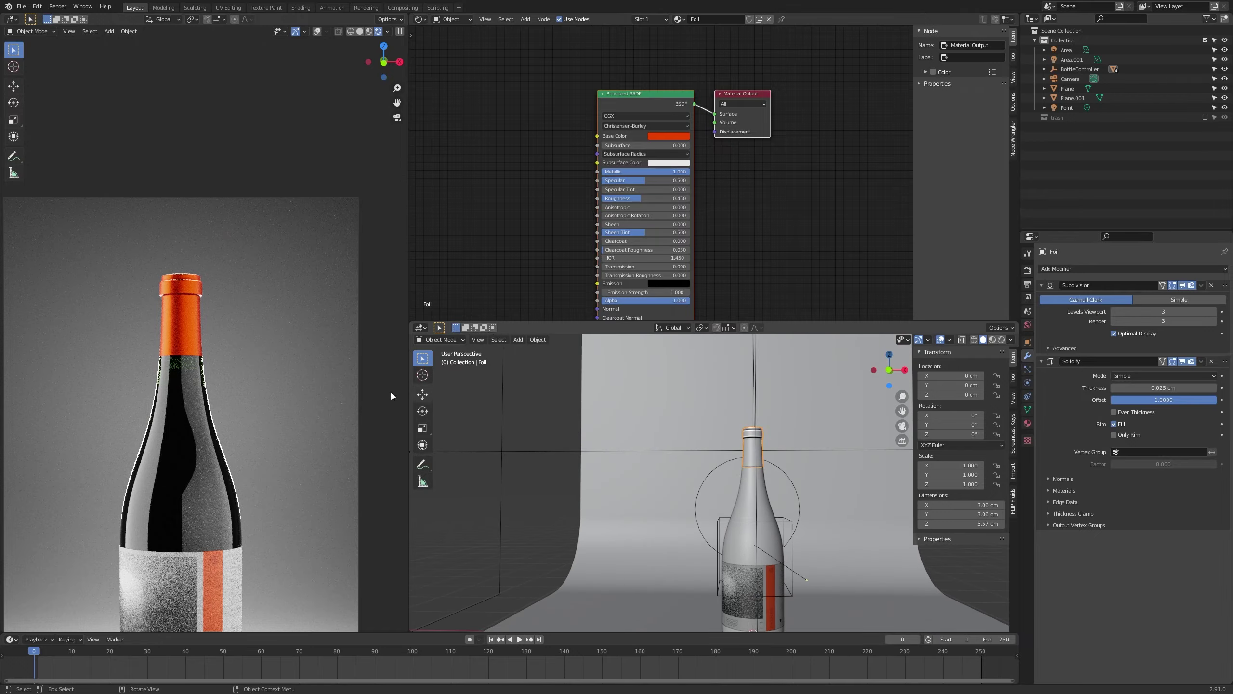
scroll(280, 361, "down", 4)
scroll(279, 361, "up", 3)
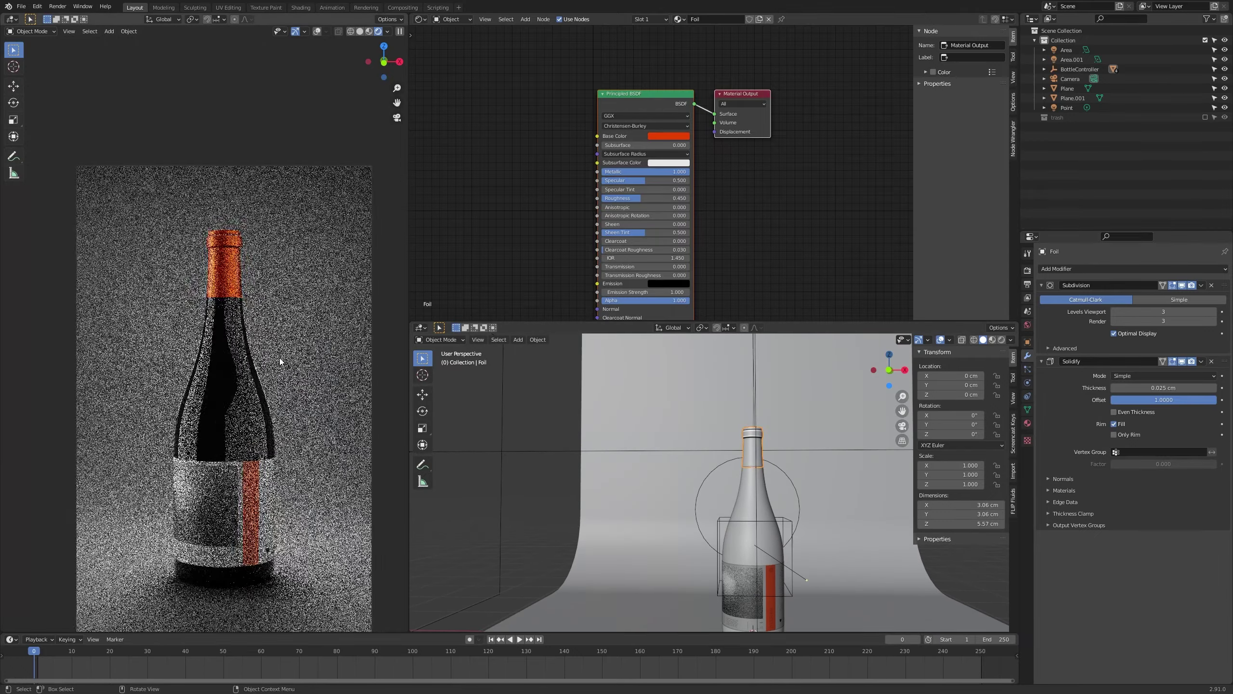
middle_click_drag(280, 360, 298, 309, "shift")
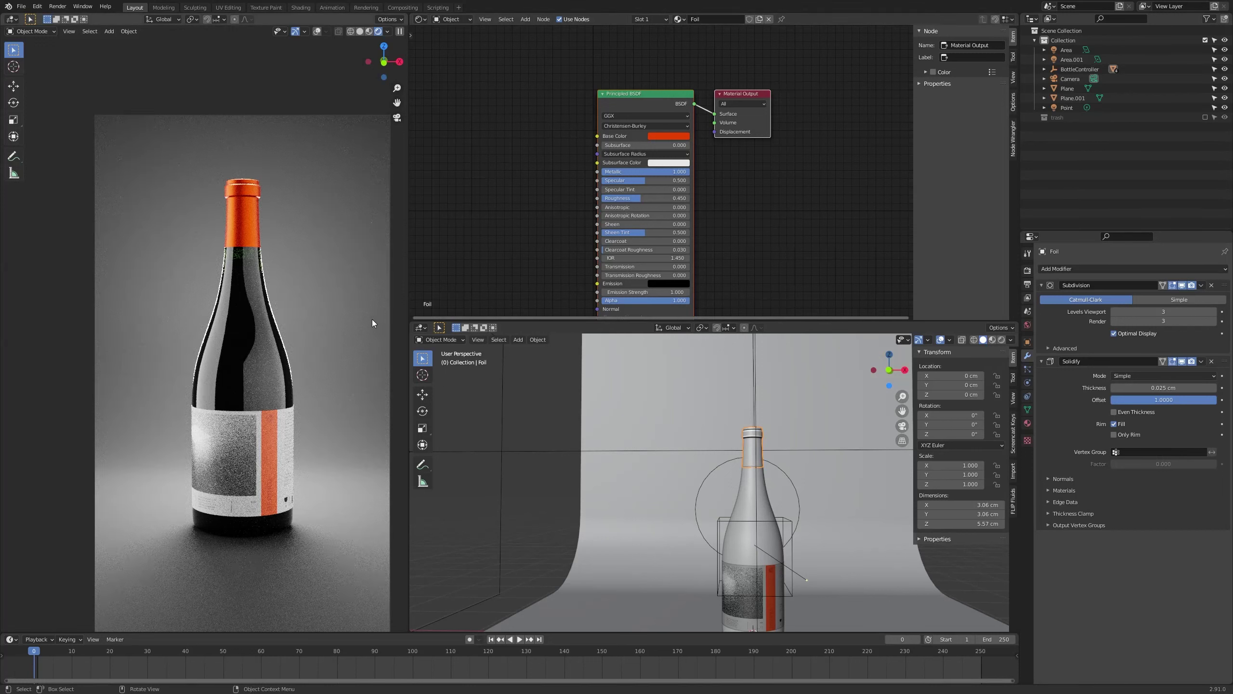
middle_click_drag(349, 324, 295, 300, "shift")
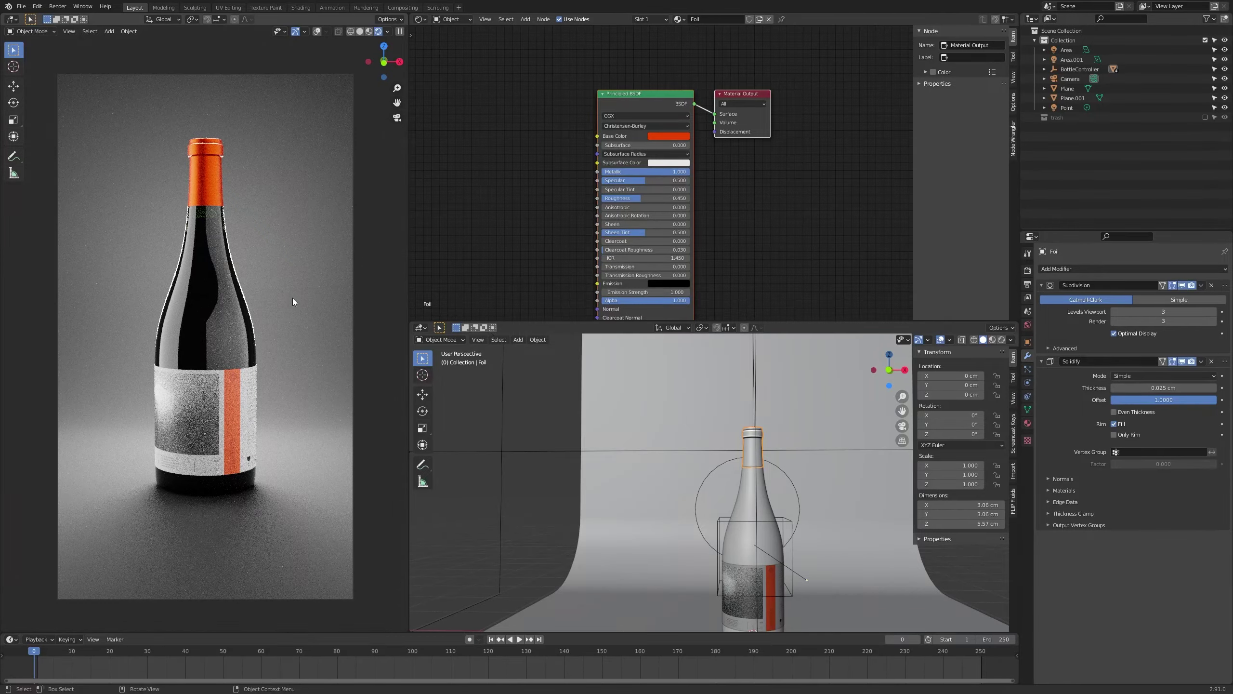